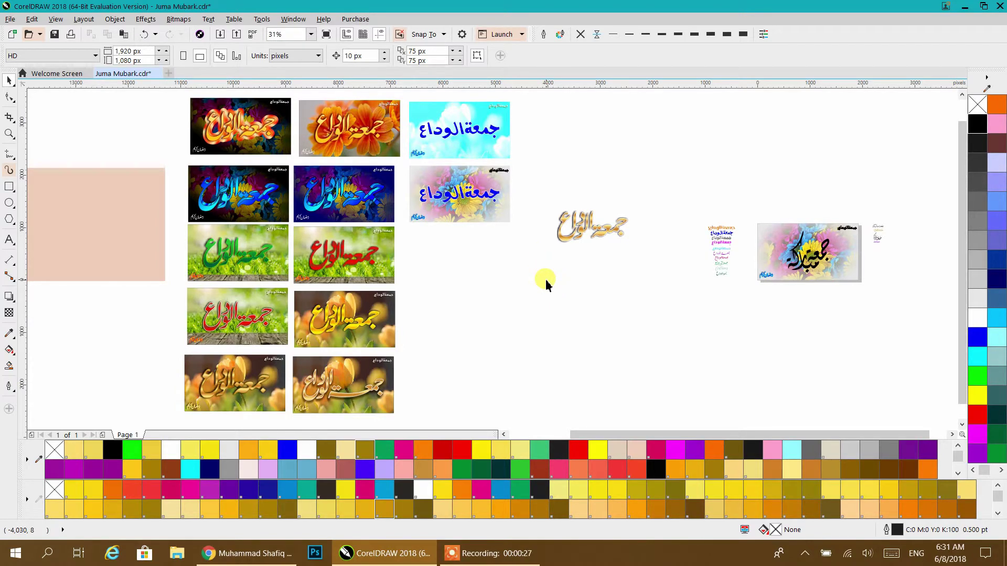
- Move the floral Juma design together with its text samples off the page into the empty space to its right
{"action": "left_click_drag", "start_coordinate": [636, 308], "coordinate": [460, 310]}
{"action": "left_click_drag", "start_coordinate": [649, 282], "coordinate": [542, 286]}
{"action": "left_click", "coordinate": [181, 109]}
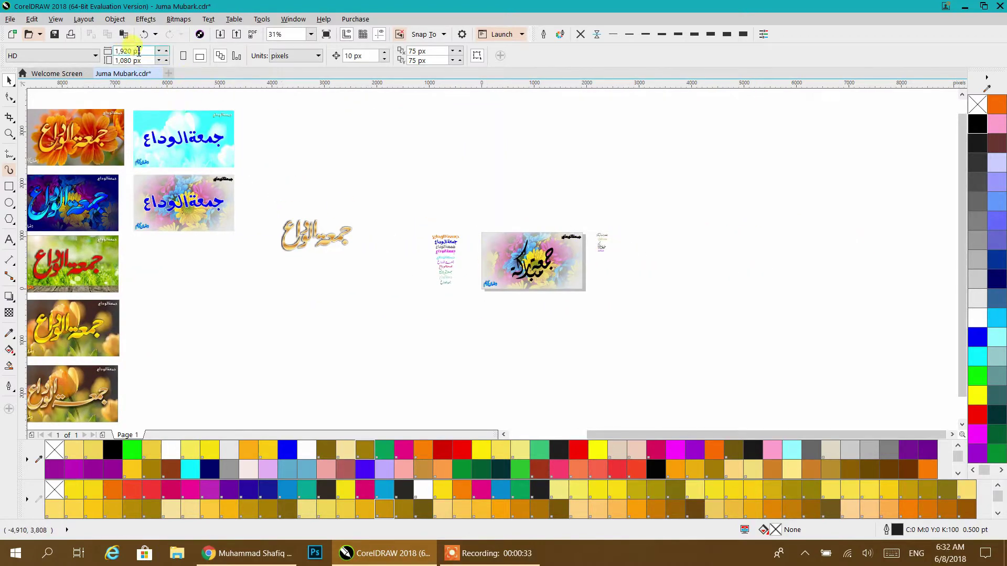
{"action": "left_click_drag", "start_coordinate": [373, 174], "coordinate": [527, 333]}
{"action": "left_click_drag", "start_coordinate": [417, 269], "coordinate": [716, 275]}
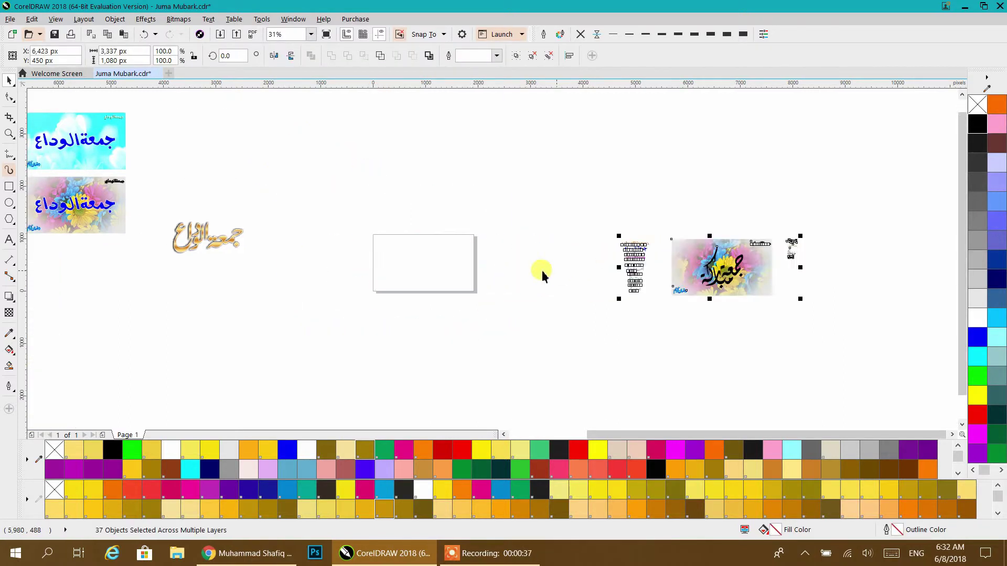
{"action": "left_click", "coordinate": [116, 107]}
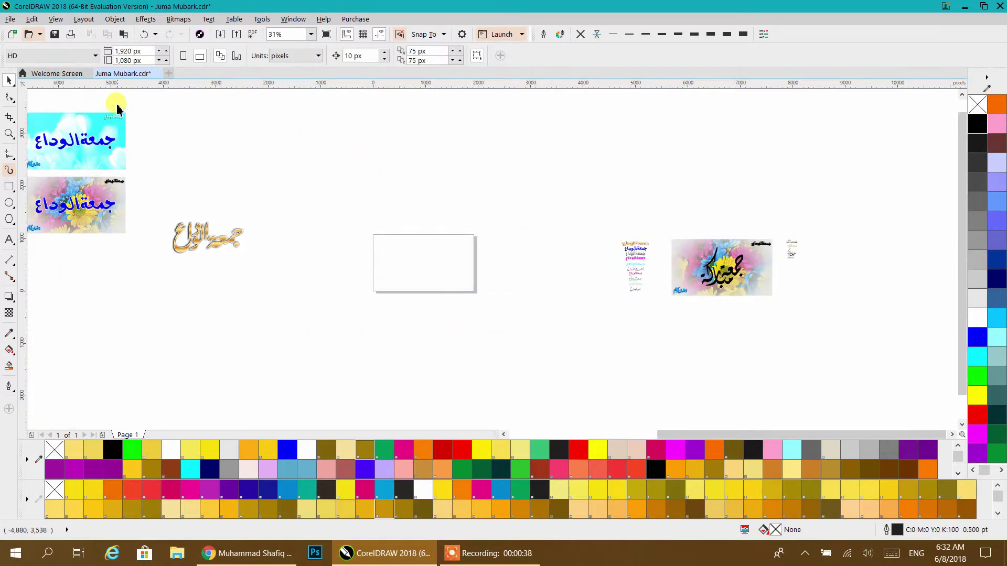
- Change the page size to the Letter preset
{"action": "left_click", "coordinate": [37, 55]}
{"action": "left_click", "coordinate": [220, 120]}
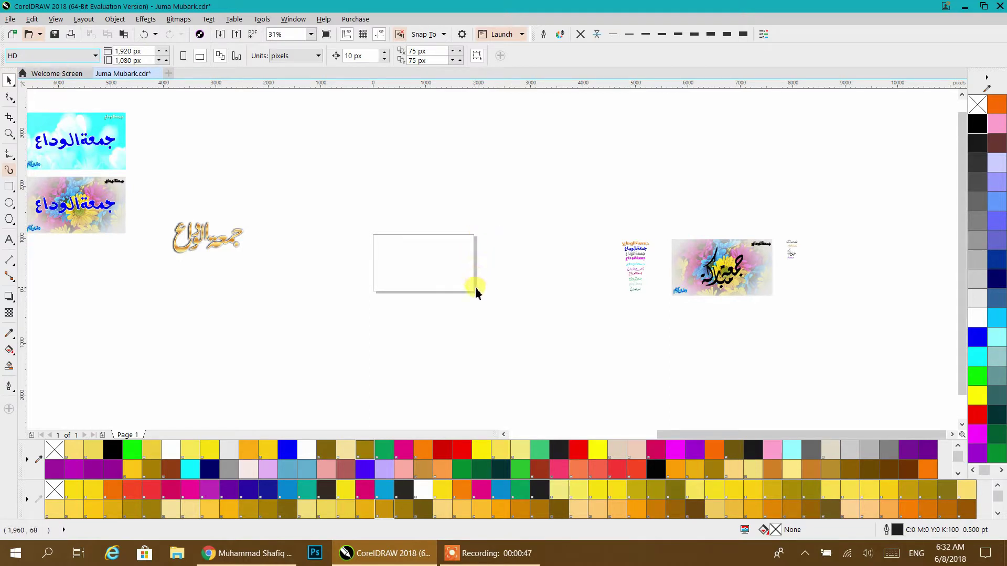
{"action": "left_click", "coordinate": [45, 56]}
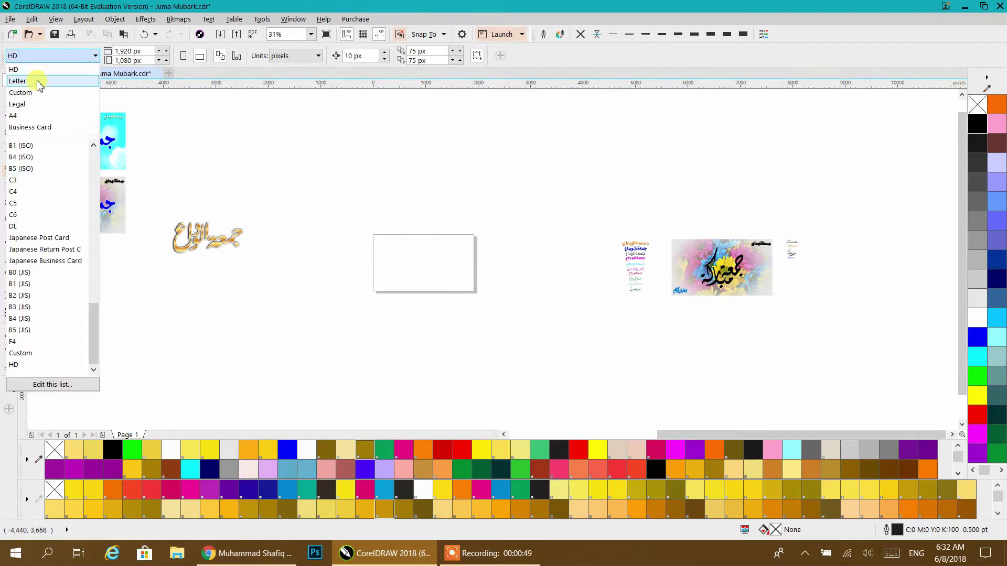
{"action": "left_click", "coordinate": [38, 82]}
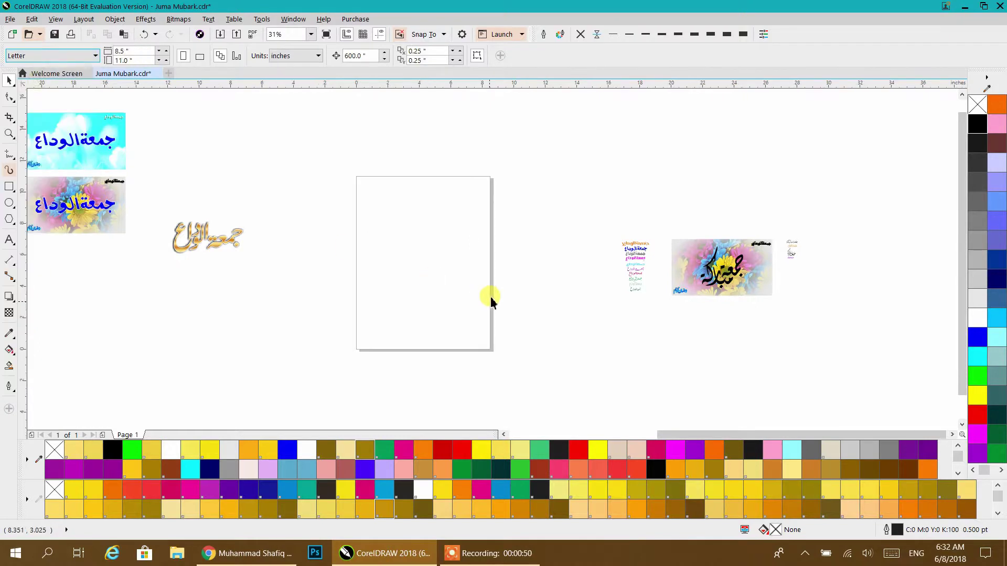
- In the page size options, switch the units to pixels and set the page to 1920 wide by 1080 high
{"action": "double_click", "coordinate": [491, 253]}
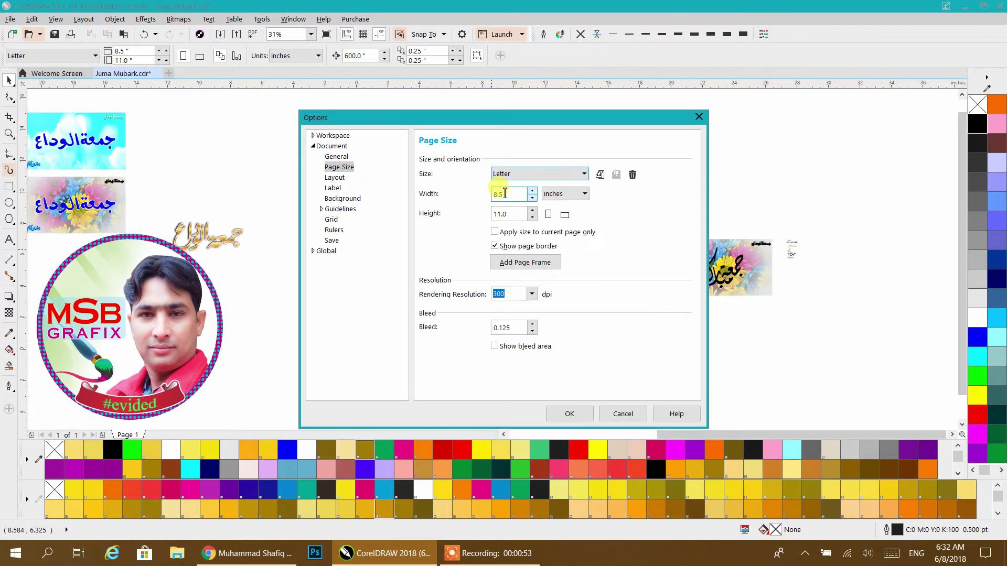
{"action": "left_click", "coordinate": [553, 195]}
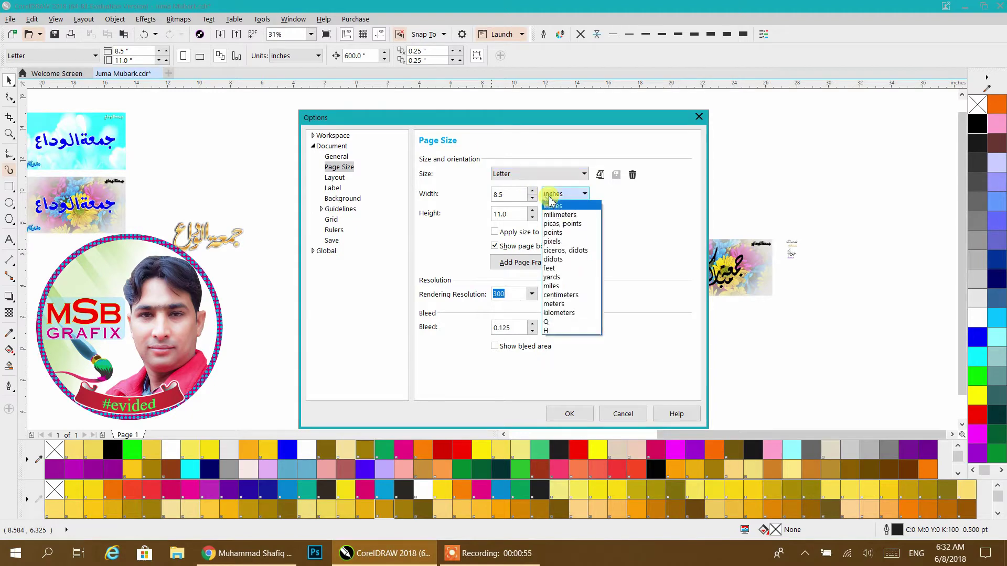
{"action": "left_click", "coordinate": [552, 241]}
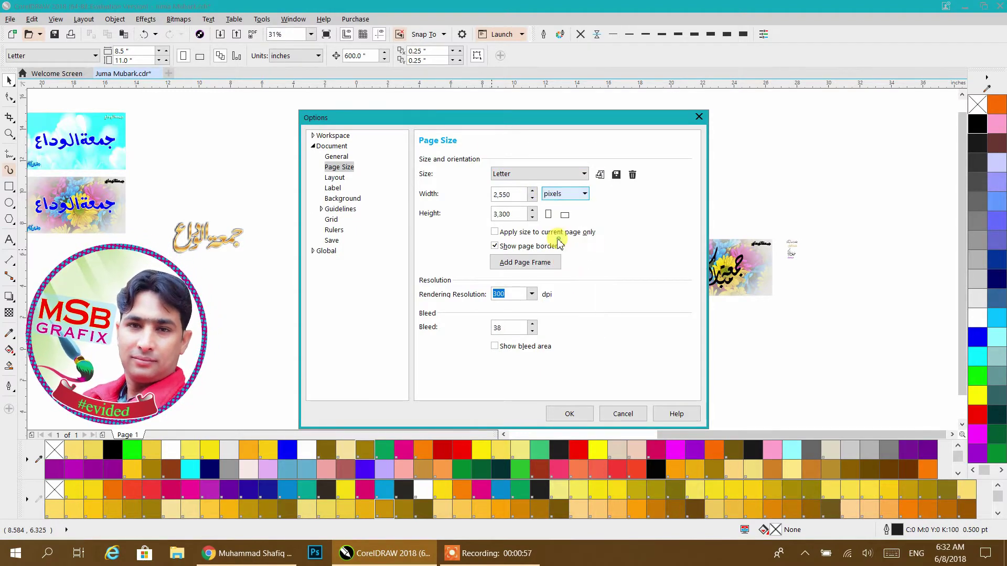
{"action": "double_click", "coordinate": [517, 194]}
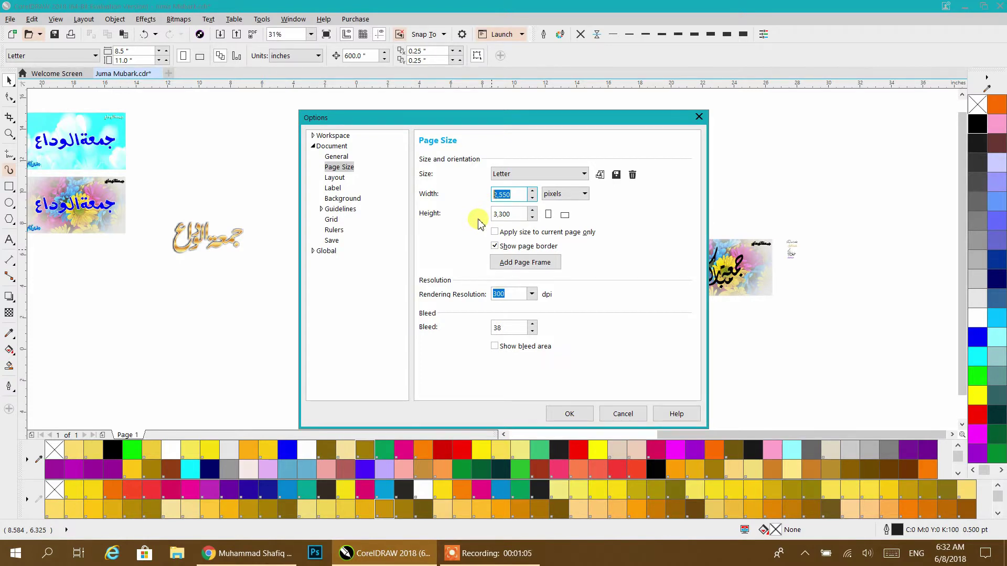
{"action": "type", "text": "1920"}
{"action": "key", "text": "Tab"}
{"action": "key", "text": "Tab"}
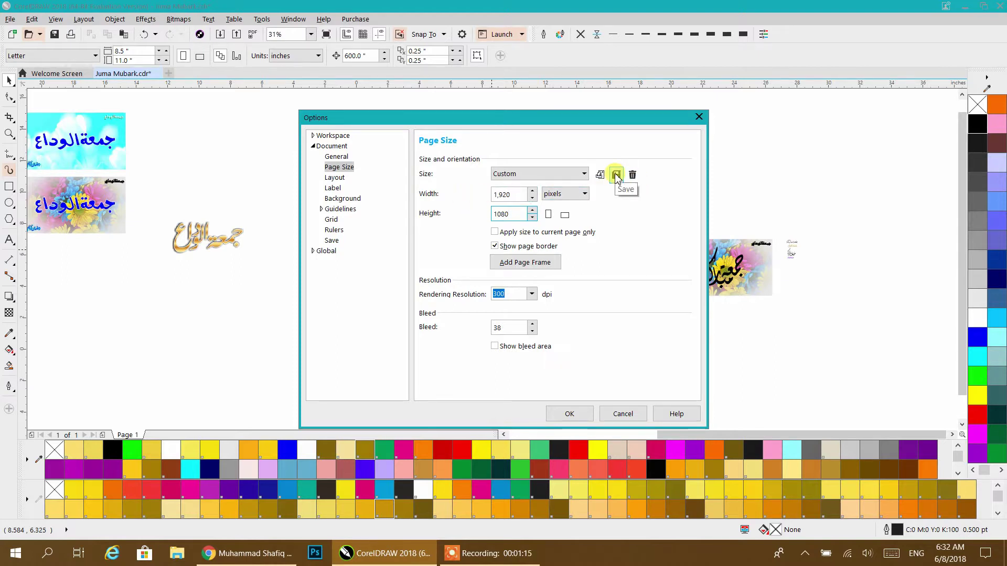
- Save the page dimensions as a custom page type named HD2, apply the options and check the preset among the page sizes
{"action": "left_click", "coordinate": [617, 175]}
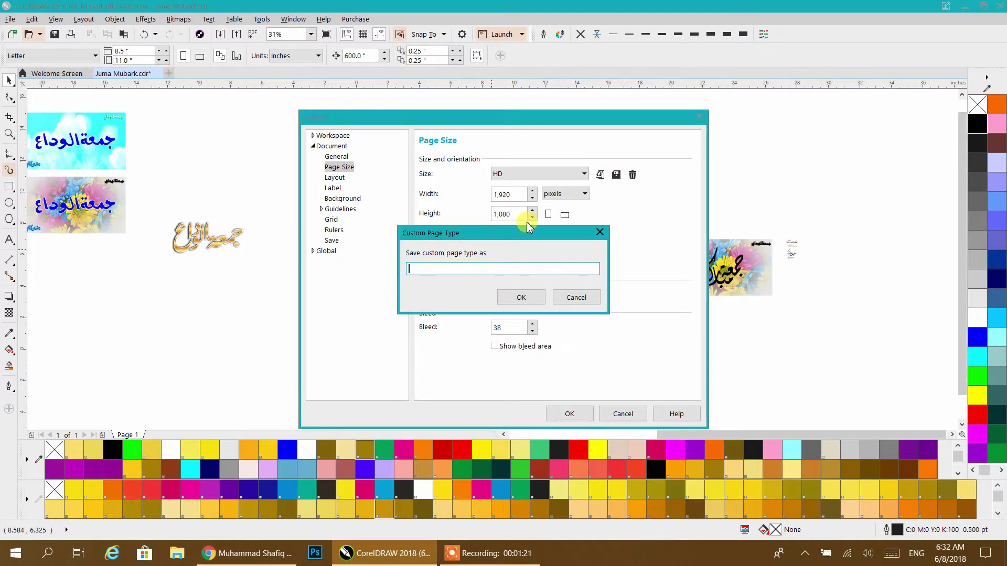
{"action": "type", "text": "HD2"}
{"action": "left_click", "coordinate": [516, 299]}
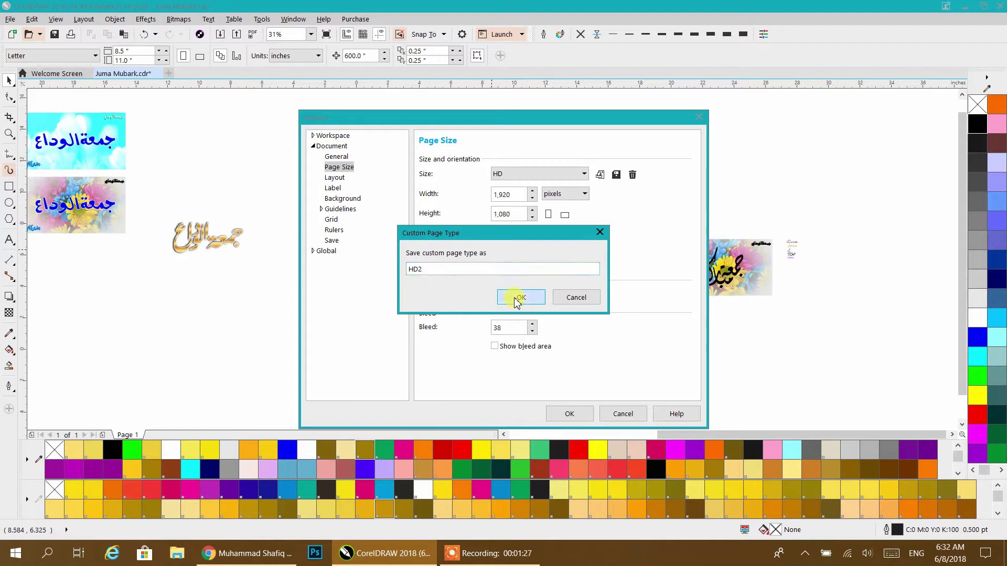
{"action": "left_click", "coordinate": [576, 413]}
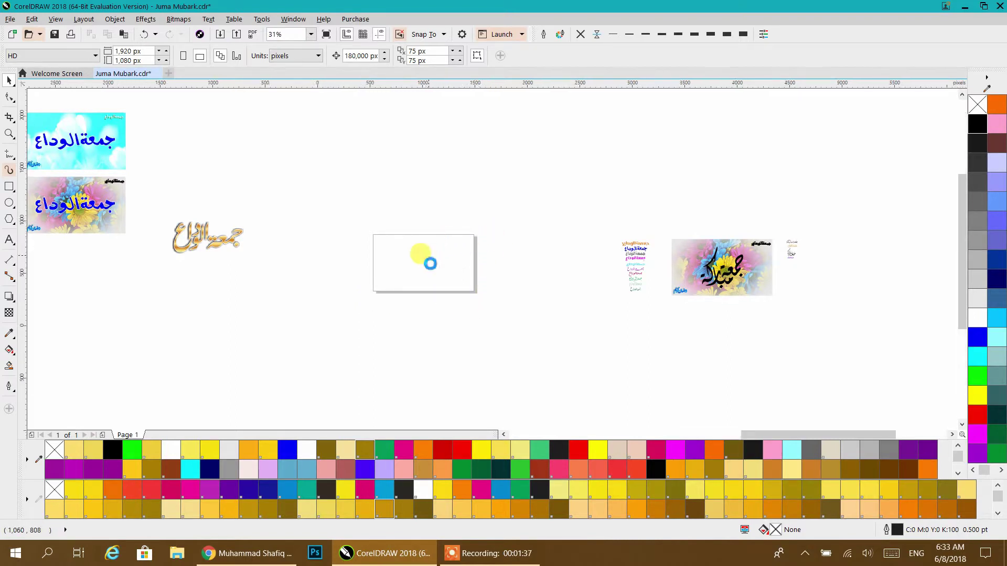
{"action": "scroll", "coordinate": [428, 262], "scroll_direction": "up", "scroll_amount": 4}
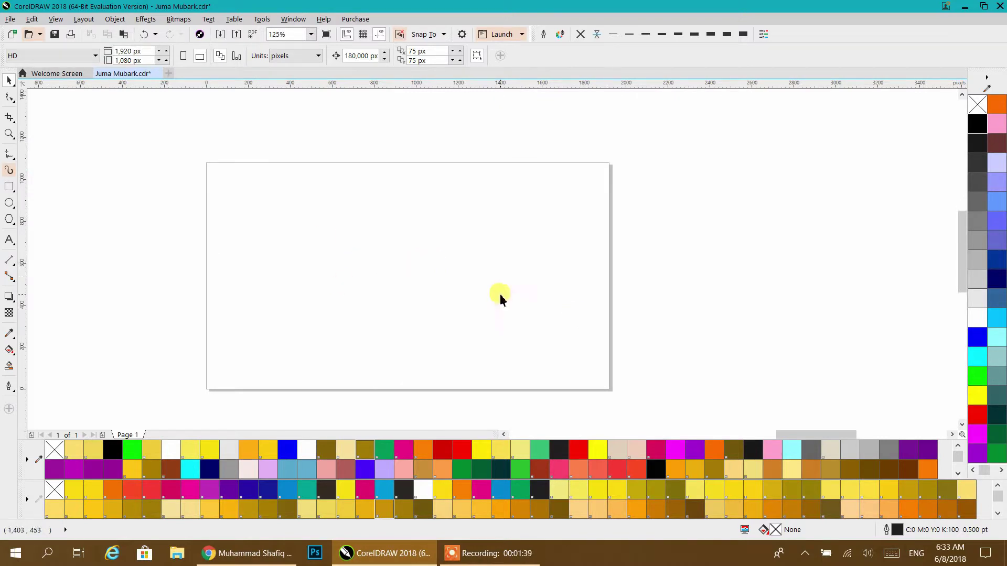
{"action": "scroll", "coordinate": [148, 188], "scroll_direction": "down", "scroll_amount": 2}
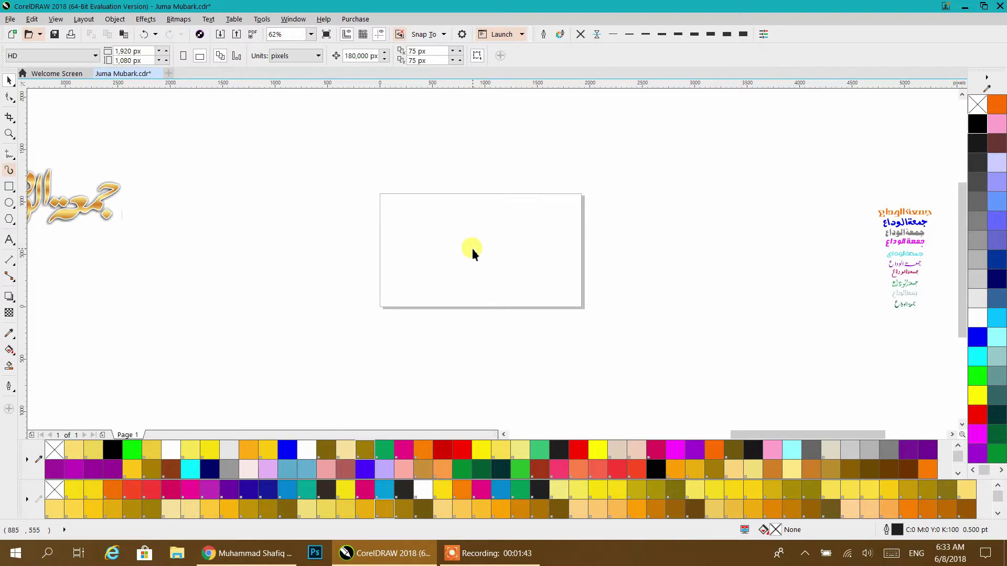
{"action": "left_click", "coordinate": [24, 58]}
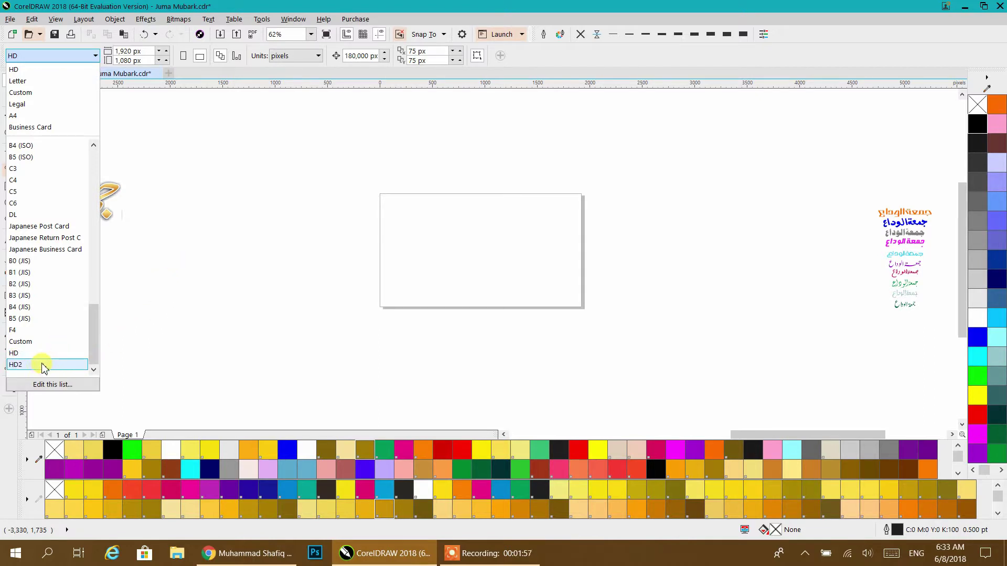
{"action": "left_click", "coordinate": [207, 171]}
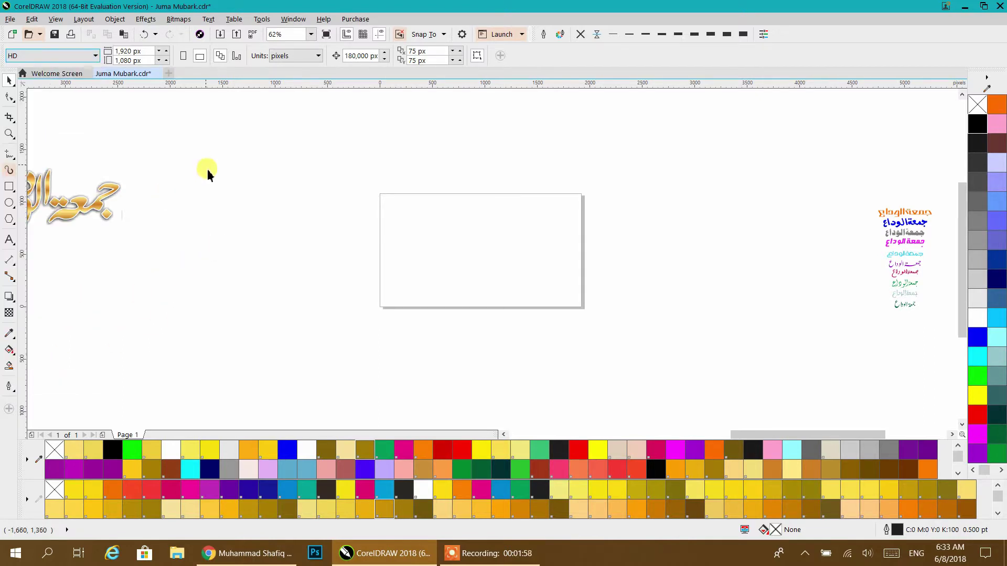
- Create a page-sized rectangle and fill it with black
{"action": "double_click", "coordinate": [7, 187]}
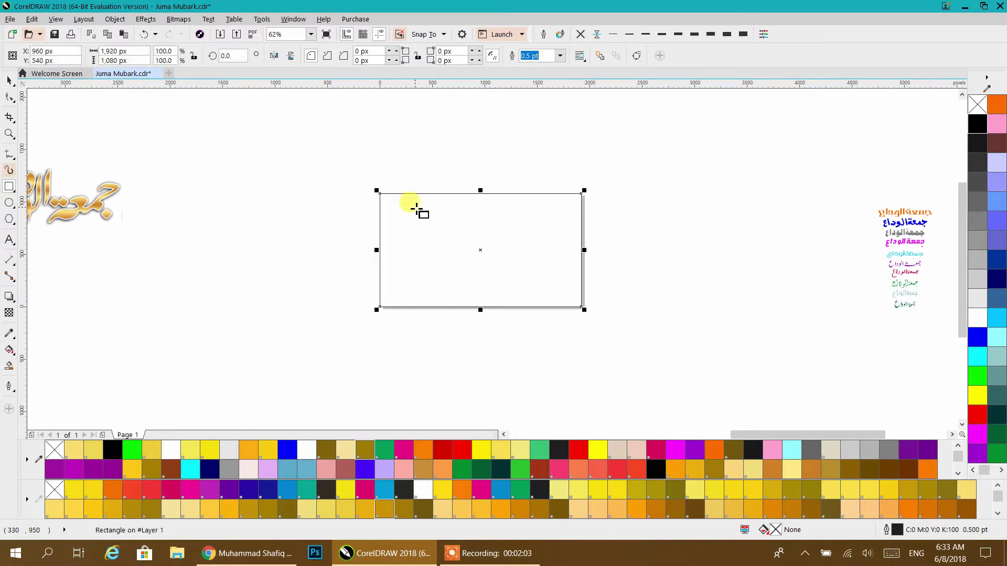
{"action": "left_click", "coordinate": [975, 126]}
{"action": "left_click", "coordinate": [760, 180]}
{"action": "right_click", "coordinate": [676, 147]}
{"action": "left_click", "coordinate": [643, 145]}
- Examine which font each line of the coloured Urdu text samples beside the page uses
{"action": "scroll", "coordinate": [642, 142], "scroll_direction": "down", "scroll_amount": 4}
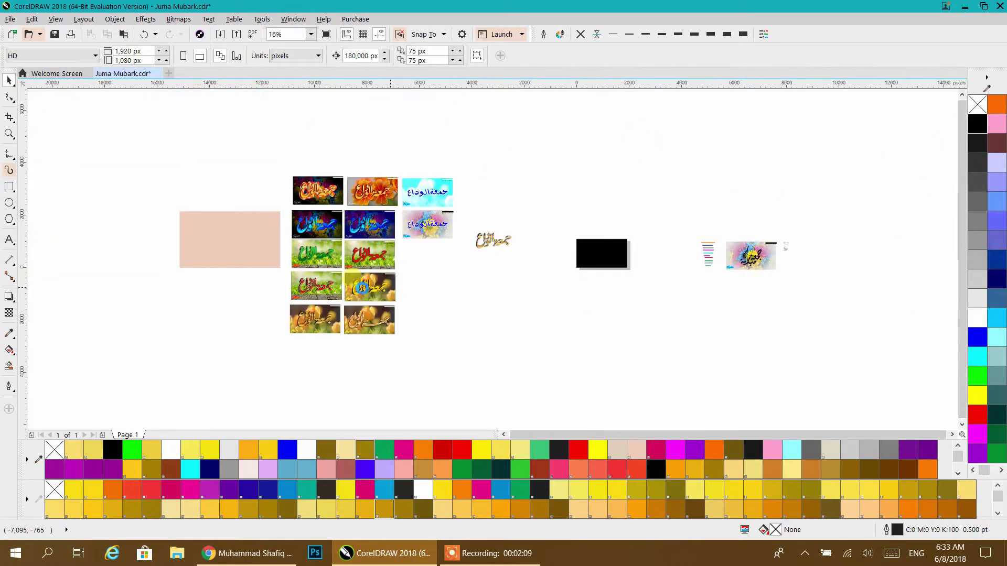
{"action": "scroll", "coordinate": [469, 250], "scroll_direction": "up", "scroll_amount": 4}
{"action": "left_click_drag", "start_coordinate": [663, 153], "coordinate": [744, 336]}
{"action": "left_click", "coordinate": [718, 288]}
{"action": "scroll", "coordinate": [711, 248], "scroll_direction": "up", "scroll_amount": 4}
{"action": "left_click", "coordinate": [679, 208]}
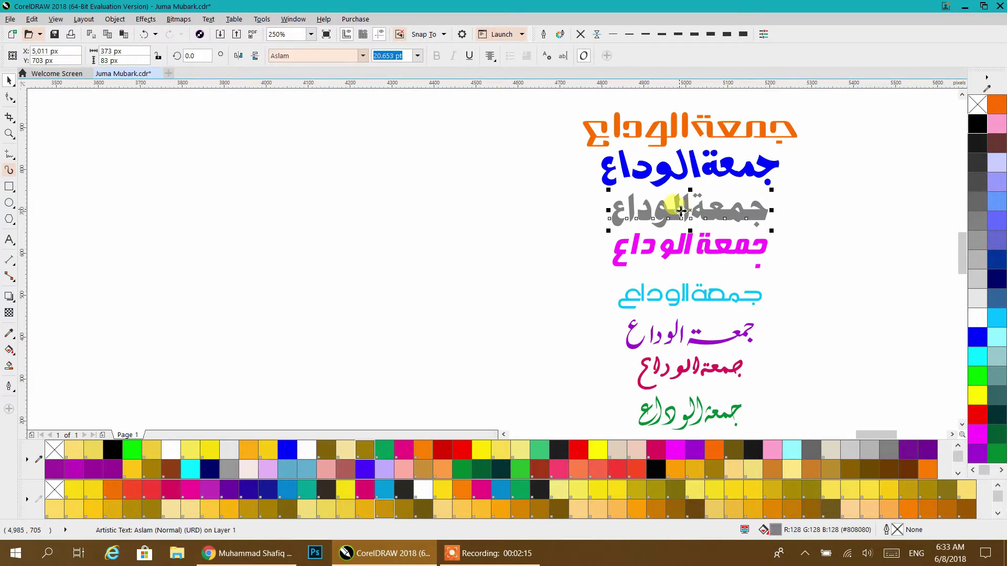
{"action": "left_click", "coordinate": [548, 234]}
{"action": "left_click_drag", "start_coordinate": [626, 361], "coordinate": [681, 235]}
{"action": "left_click", "coordinate": [676, 210]}
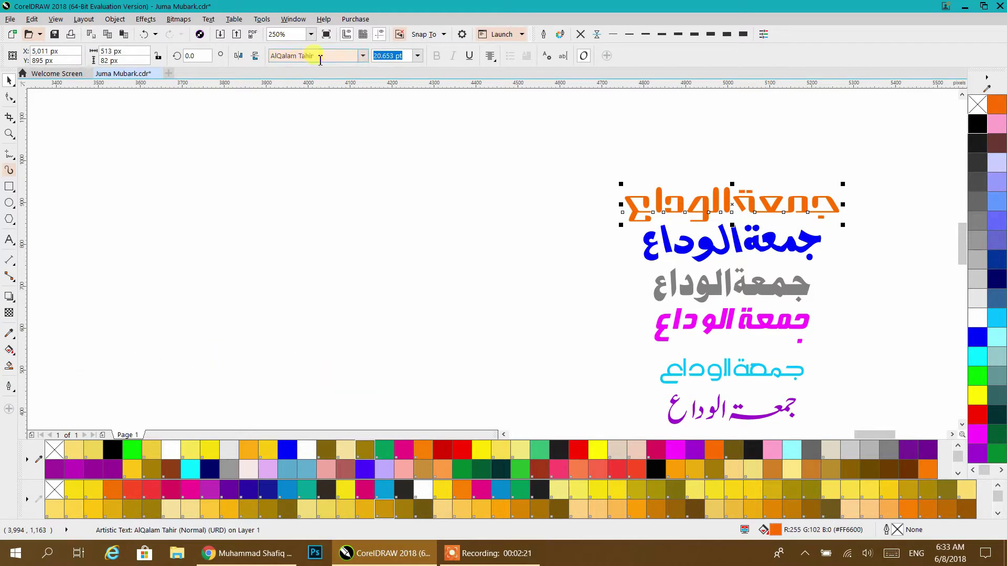
{"action": "left_click", "coordinate": [709, 247]}
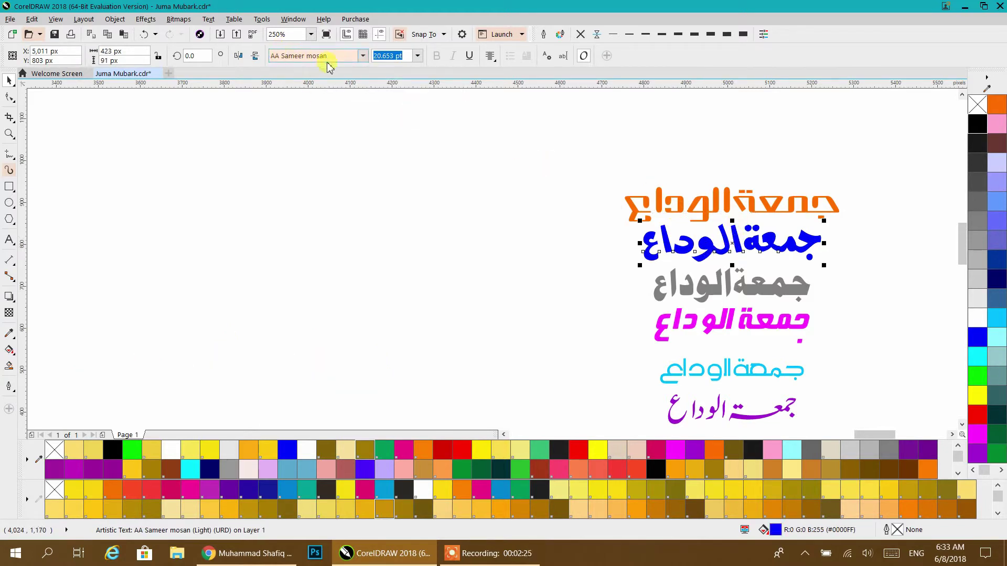
{"action": "left_click", "coordinate": [696, 289]}
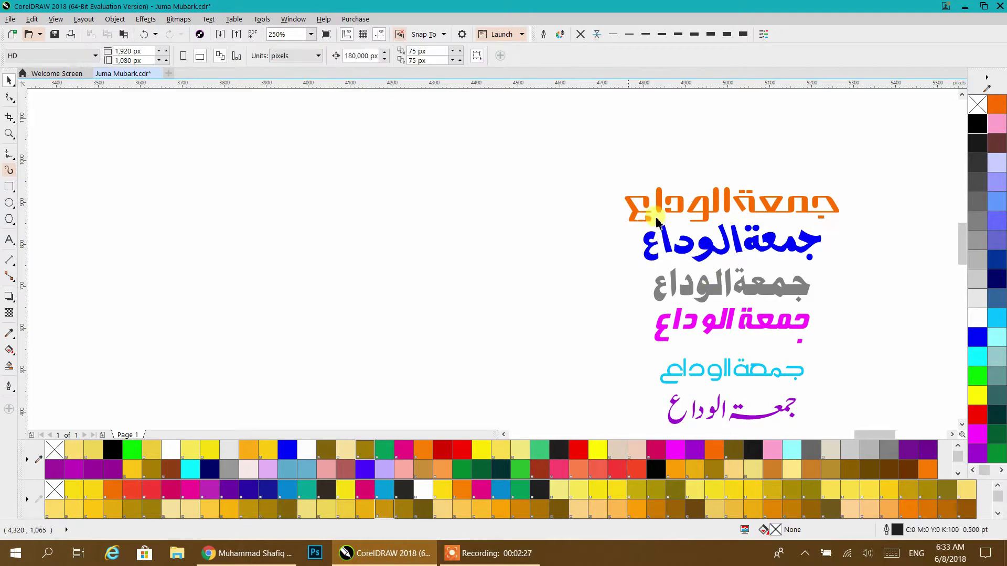
{"action": "left_click", "coordinate": [696, 289]}
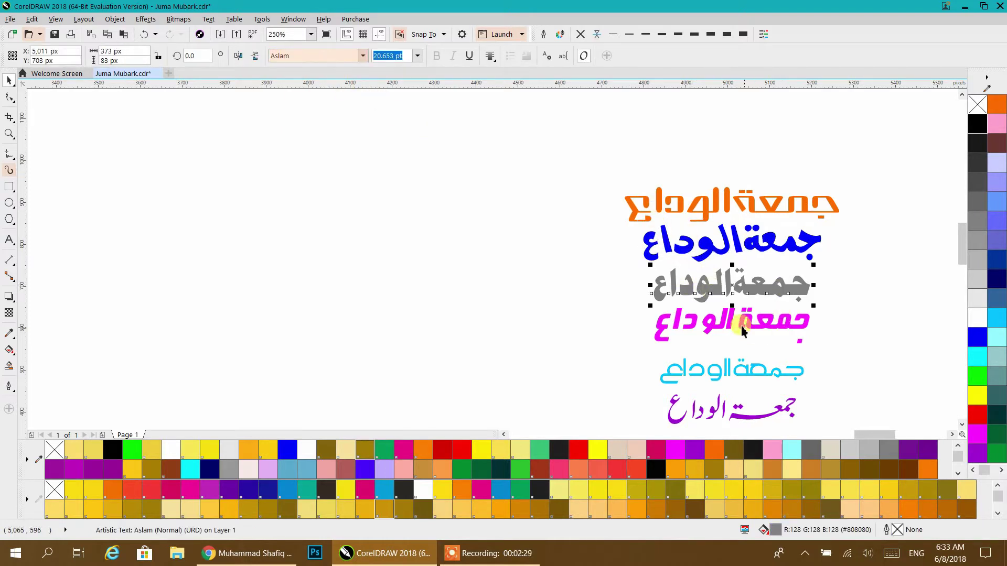
{"action": "left_click", "coordinate": [722, 326]}
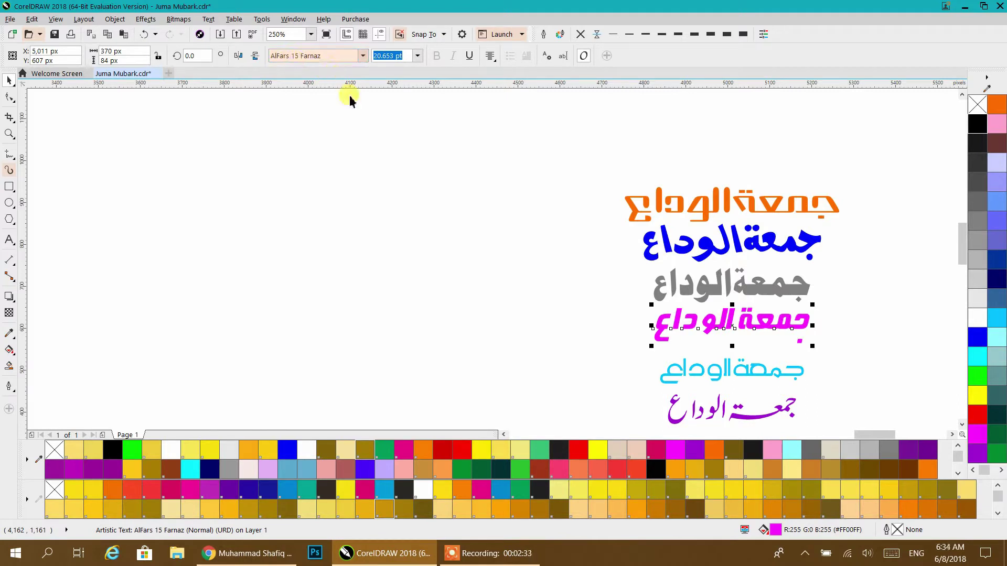
{"action": "left_click", "coordinate": [744, 369]}
{"action": "scroll", "coordinate": [652, 330], "scroll_direction": "down", "scroll_amount": 3}
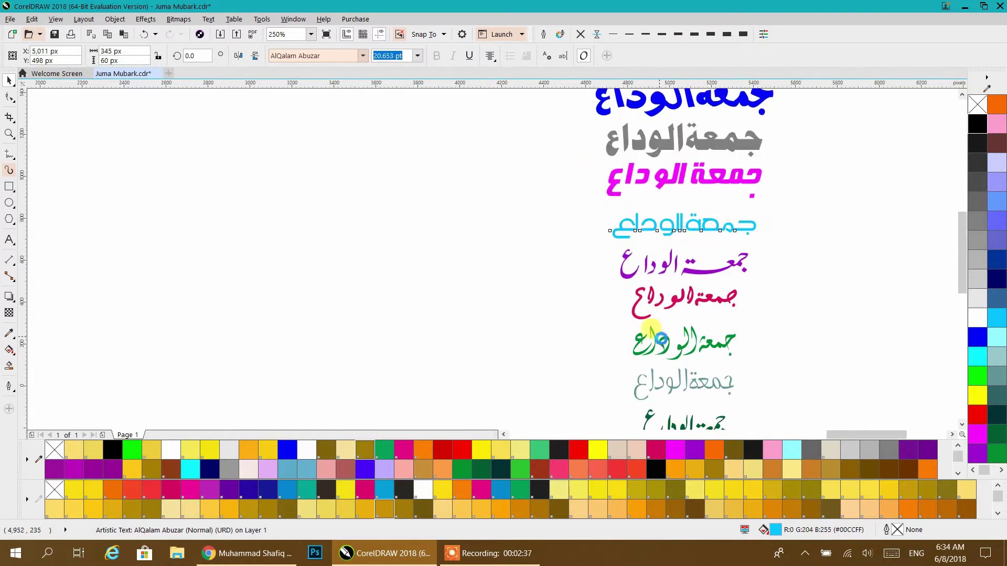
{"action": "scroll", "coordinate": [652, 331], "scroll_direction": "down", "scroll_amount": 2}
{"action": "left_click", "coordinate": [697, 158]}
- Look over the whole set of font samples and the small calligraphy variants beyond the floral design
{"action": "left_click_drag", "start_coordinate": [753, 220], "coordinate": [876, 408]}
{"action": "left_click_drag", "start_coordinate": [755, 322], "coordinate": [402, 320]}
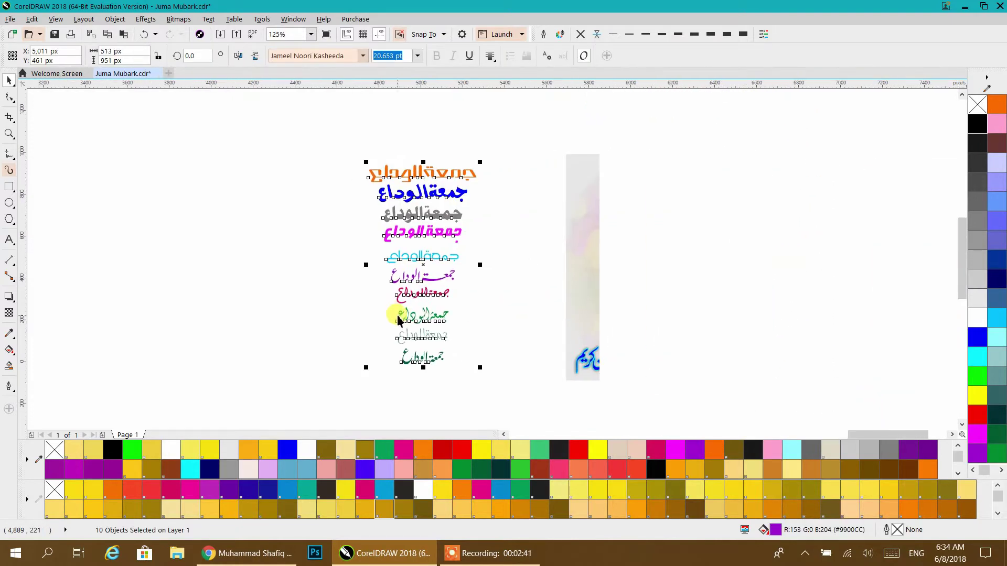
{"action": "left_click_drag", "start_coordinate": [834, 272], "coordinate": [419, 270]}
{"action": "left_click_drag", "start_coordinate": [623, 243], "coordinate": [590, 268]}
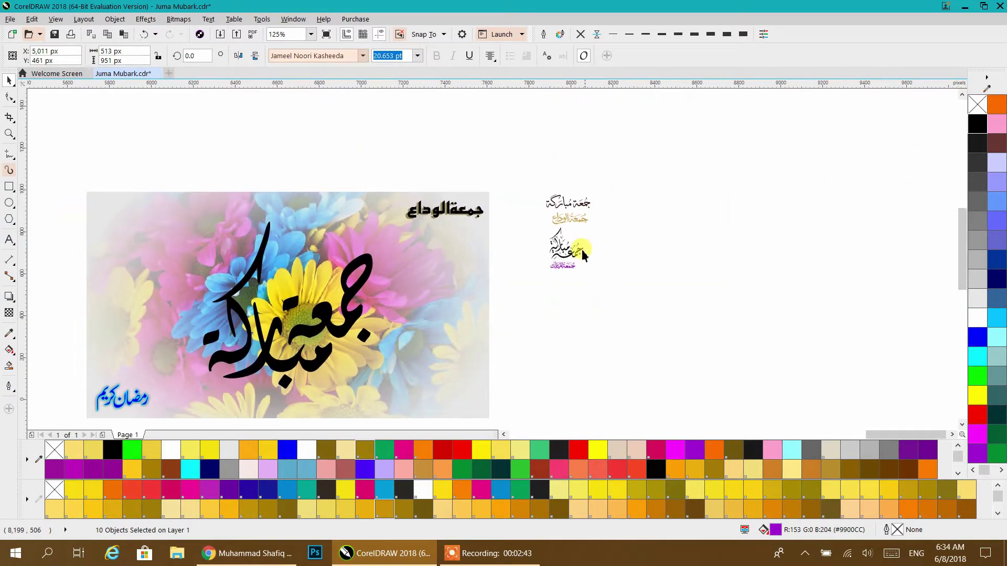
{"action": "scroll", "coordinate": [579, 244], "scroll_direction": "up", "scroll_amount": 2}
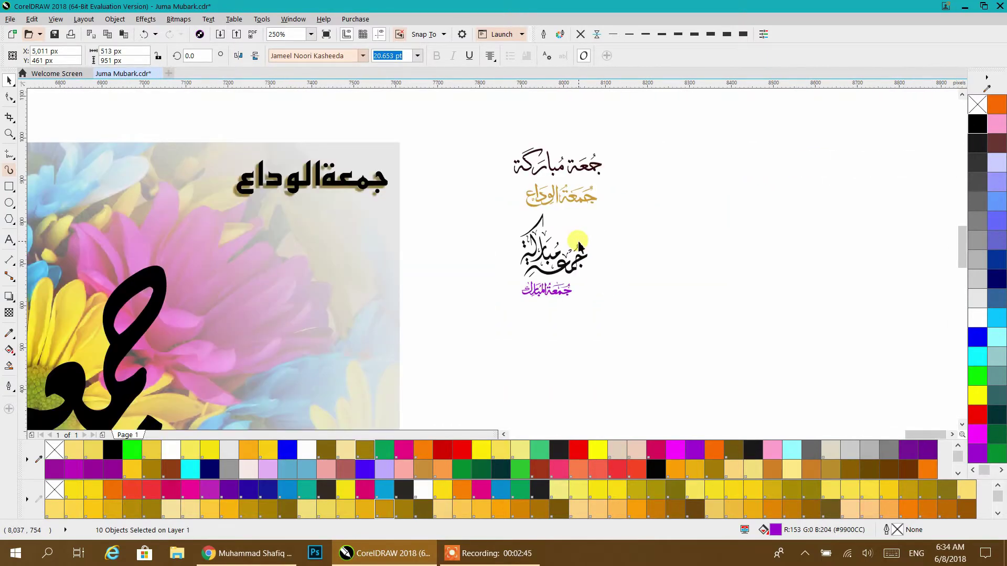
{"action": "scroll", "coordinate": [579, 245], "scroll_direction": "down", "scroll_amount": 4}
{"action": "scroll", "coordinate": [573, 243], "scroll_direction": "left", "scroll_amount": 6}
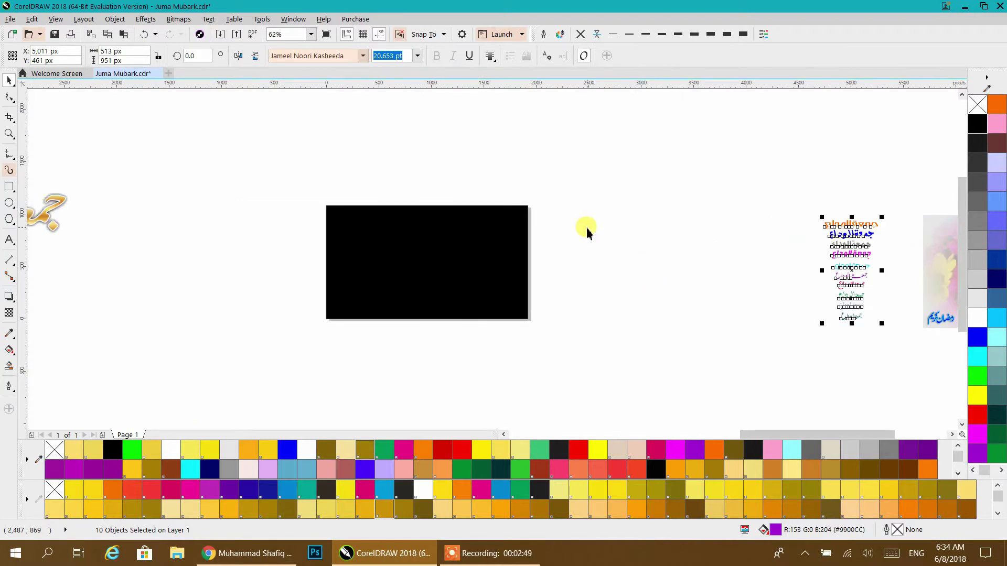
{"action": "left_click", "coordinate": [598, 228]}
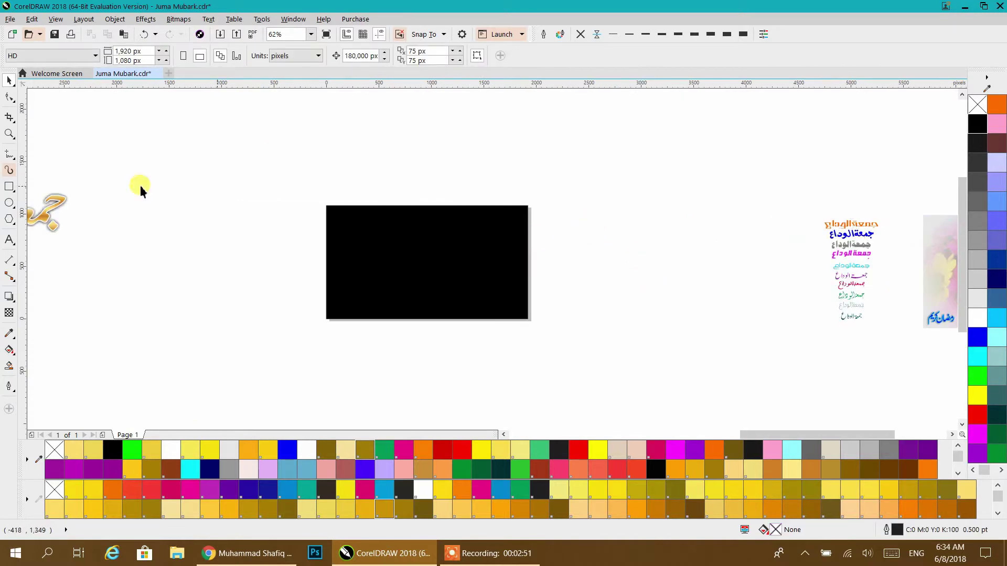
- Add two separate artistic text lines in the empty area beside the page, reading رمضان کریم and جمعۃالمبارک
{"action": "left_click", "coordinate": [9, 241]}
{"action": "left_click_drag", "start_coordinate": [680, 272], "coordinate": [515, 281]}
{"action": "left_click", "coordinate": [517, 280]}
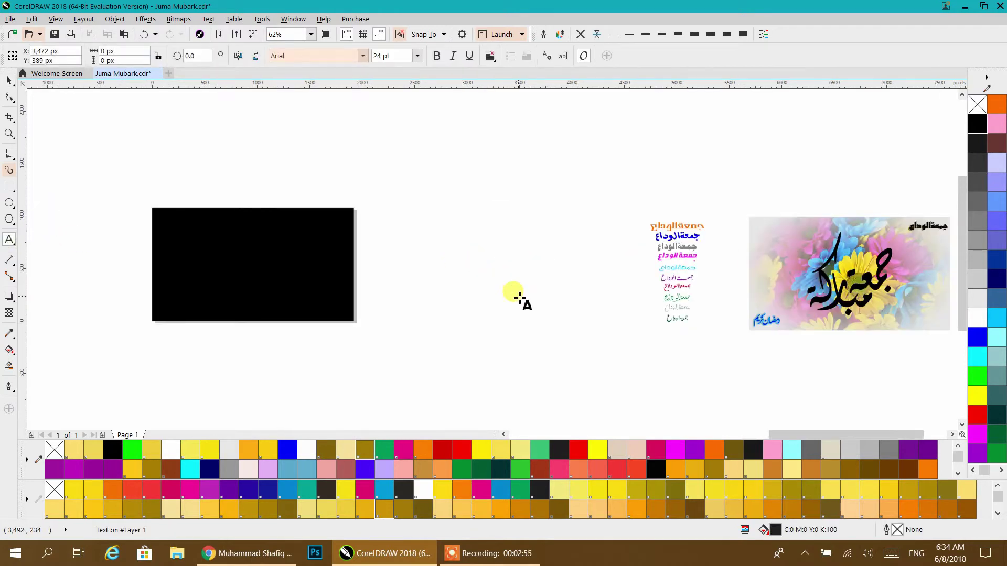
{"action": "type", "text": "e"}
{"action": "key", "text": "BackSpace"}
{"action": "type", "text": "r"}
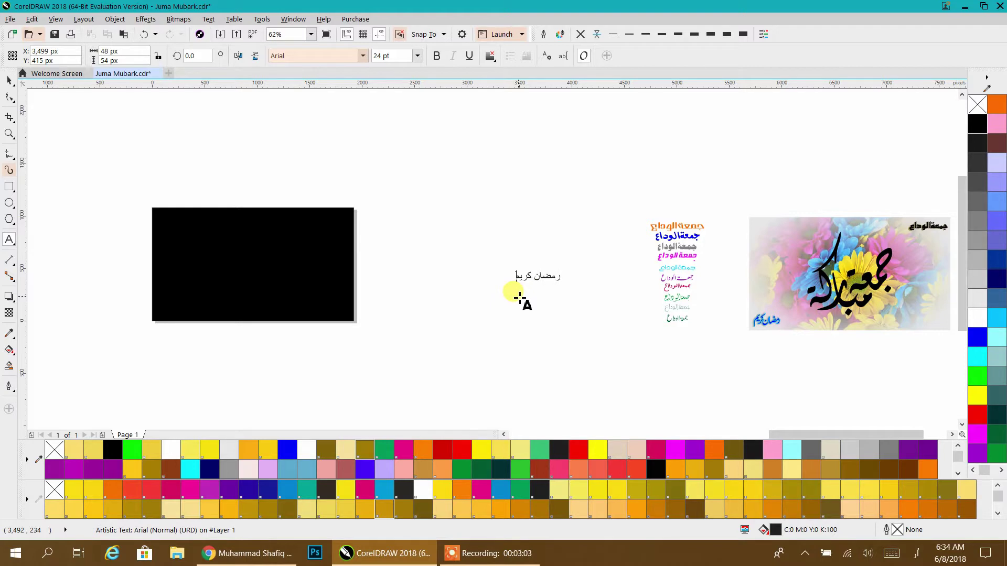
{"action": "left_click", "coordinate": [544, 317]}
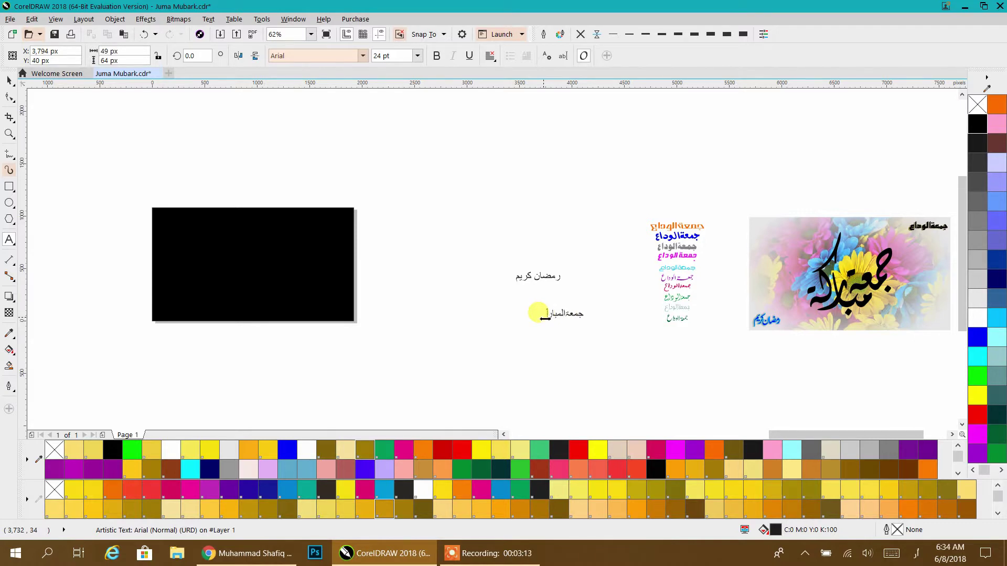
{"action": "key", "text": "ctrl+space"}
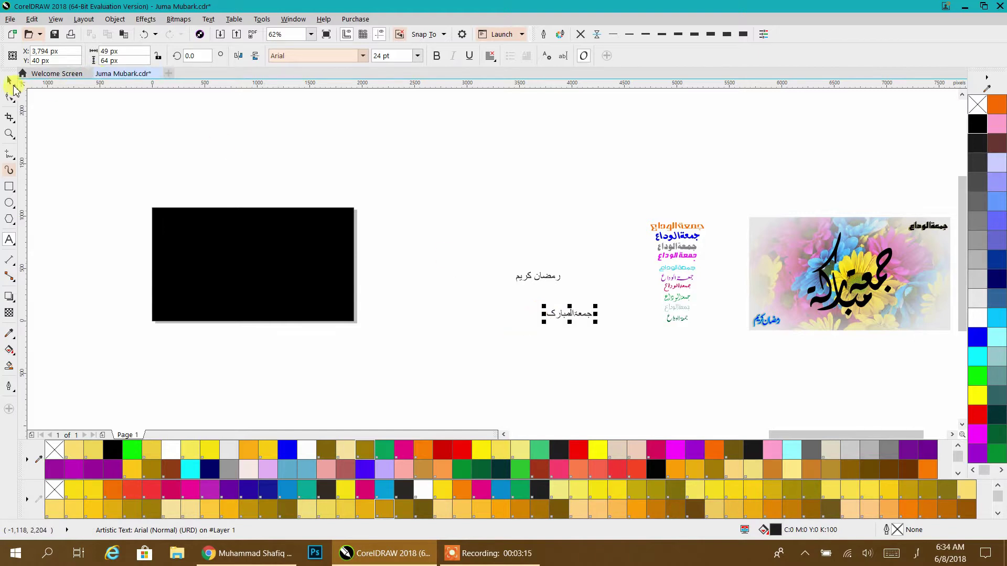
- Move both Urdu text lines together closer to the black page
{"action": "left_click_drag", "start_coordinate": [454, 207], "coordinate": [598, 346]}
{"action": "scroll", "coordinate": [472, 289], "scroll_direction": "up", "scroll_amount": 2}
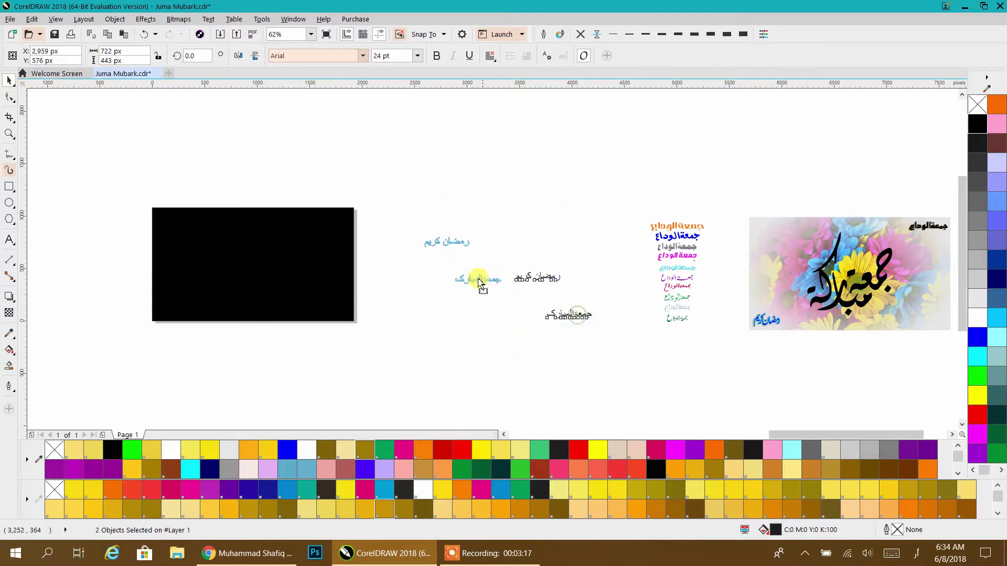
{"action": "scroll", "coordinate": [445, 257], "scroll_direction": "up", "scroll_amount": 4}
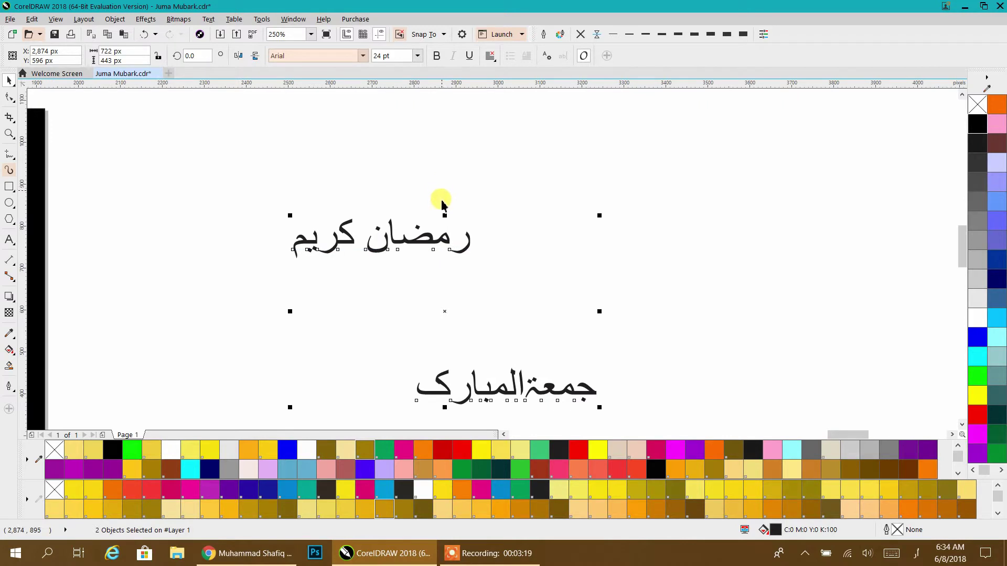
{"action": "scroll", "coordinate": [462, 183], "scroll_direction": "down", "scroll_amount": 2}
{"action": "scroll", "coordinate": [461, 183], "scroll_direction": "left", "scroll_amount": 2}
{"action": "left_click", "coordinate": [793, 169]}
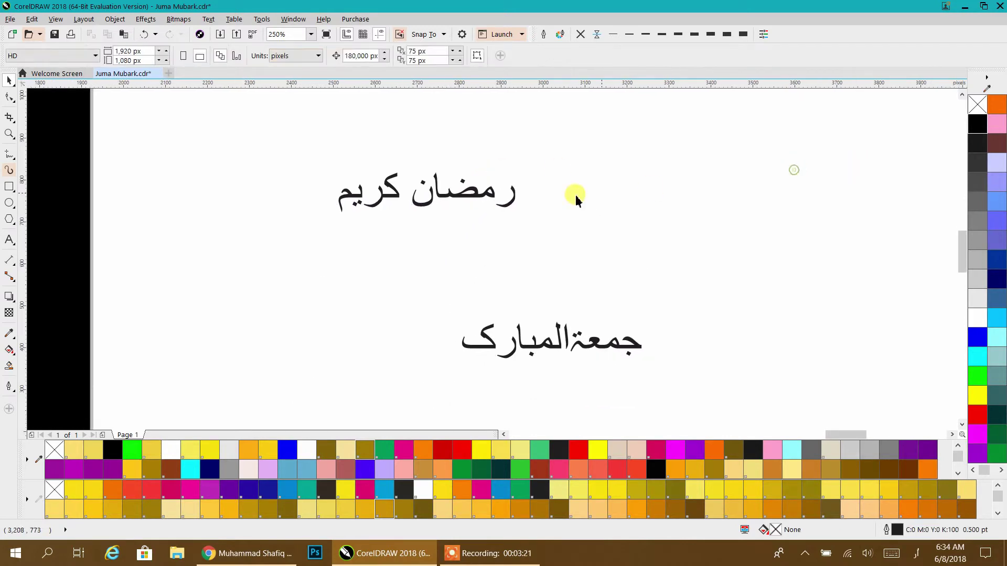
- Find the Alvi fonts with "alv" and set the رمضان کریم text to Alvi Nastaleeq
{"action": "left_click", "coordinate": [483, 194]}
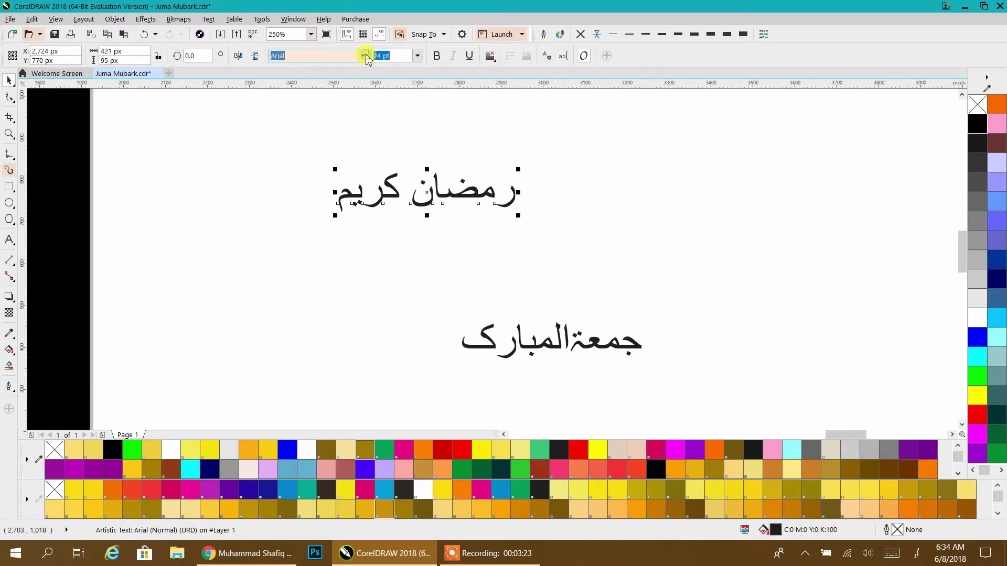
{"action": "left_click", "coordinate": [364, 56]}
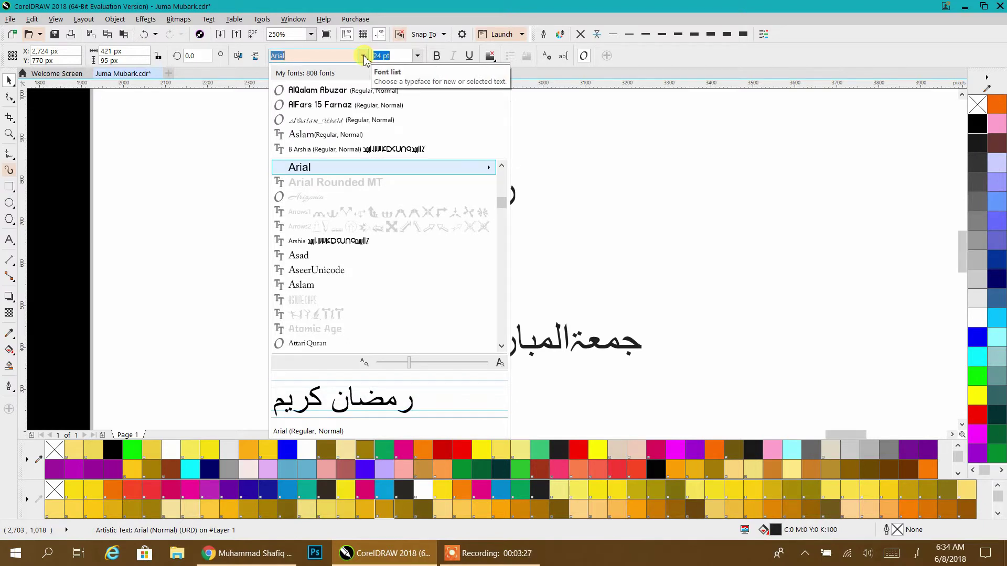
{"action": "key", "text": "super+space"}
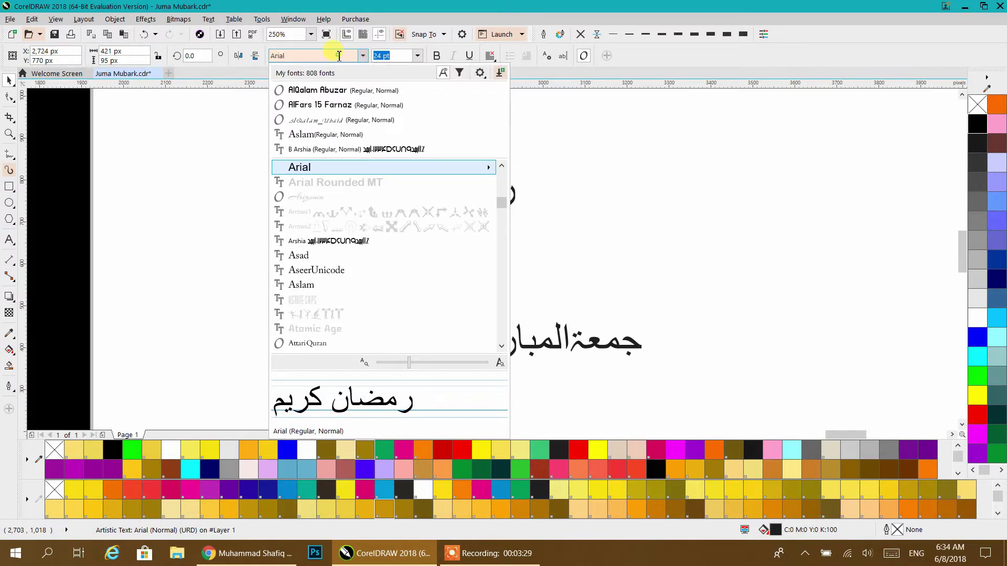
{"action": "type", "text": "a"}
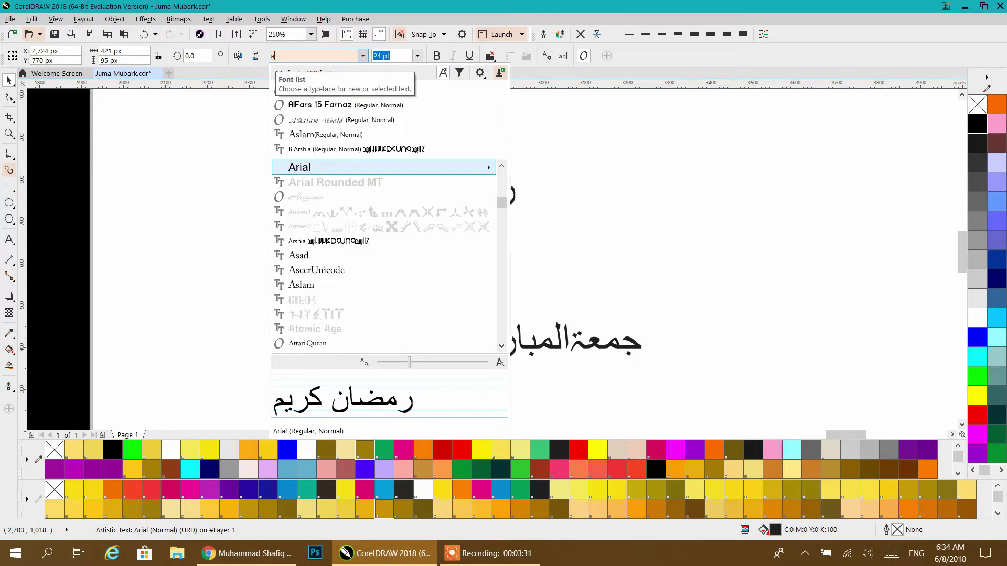
{"action": "type", "text": "lv"}
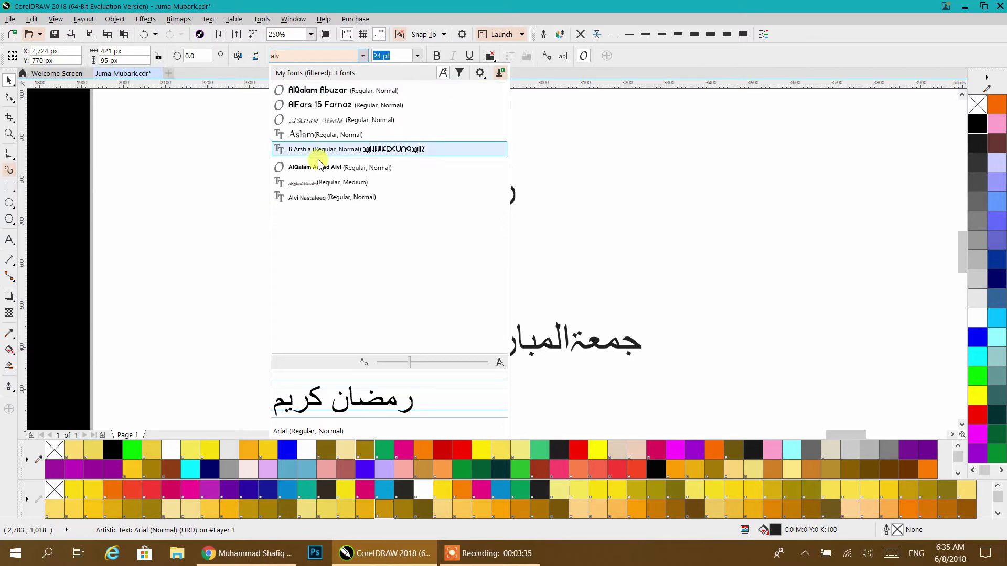
{"action": "left_click", "coordinate": [320, 196]}
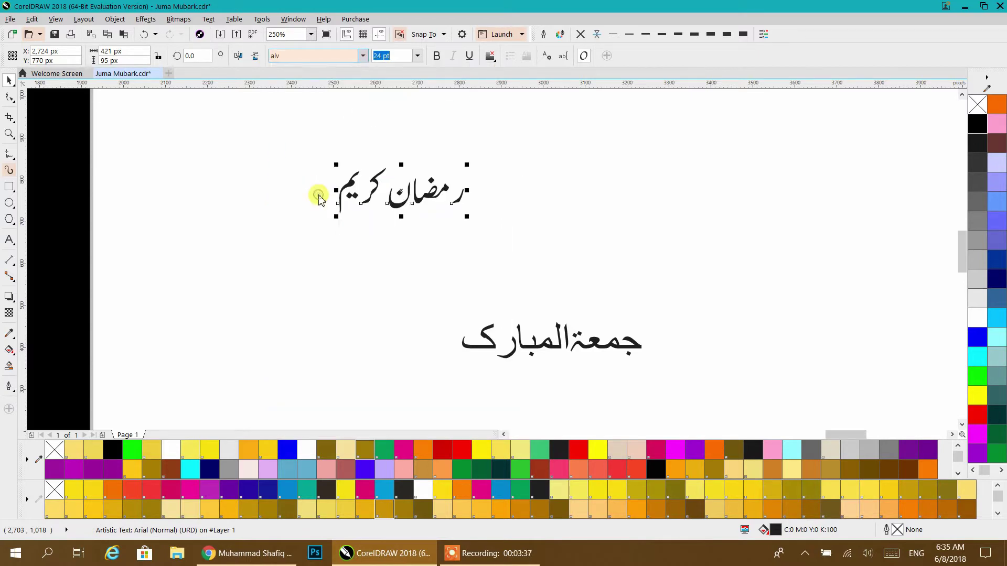
{"action": "left_click", "coordinate": [415, 265]}
{"action": "scroll", "coordinate": [414, 186], "scroll_direction": "up", "scroll_amount": 2}
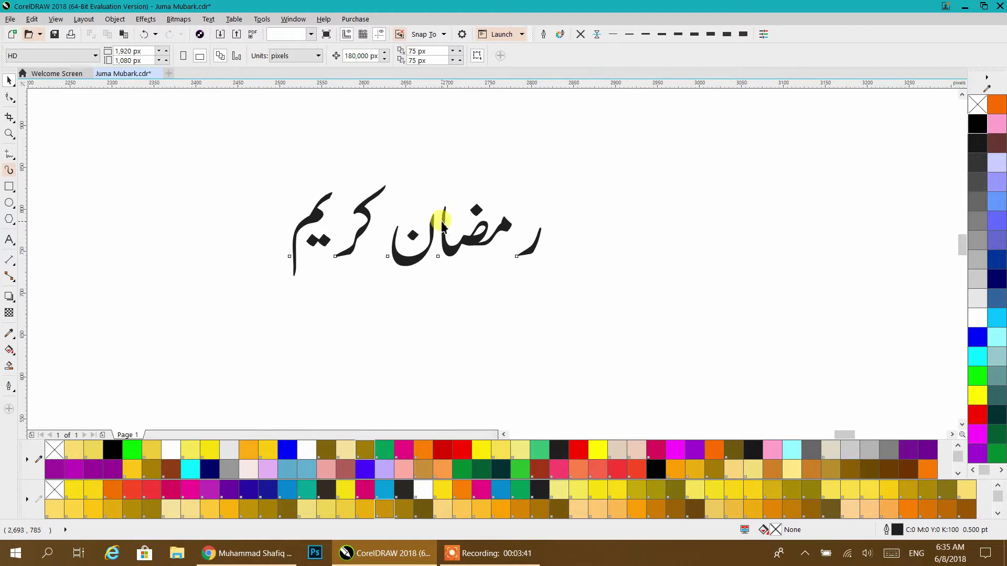
- Convert the رمضان کریم text to curves and break it apart into separate letter shapes
{"action": "left_click", "coordinate": [454, 224]}
{"action": "left_click_drag", "start_coordinate": [456, 223], "coordinate": [95, 158]}
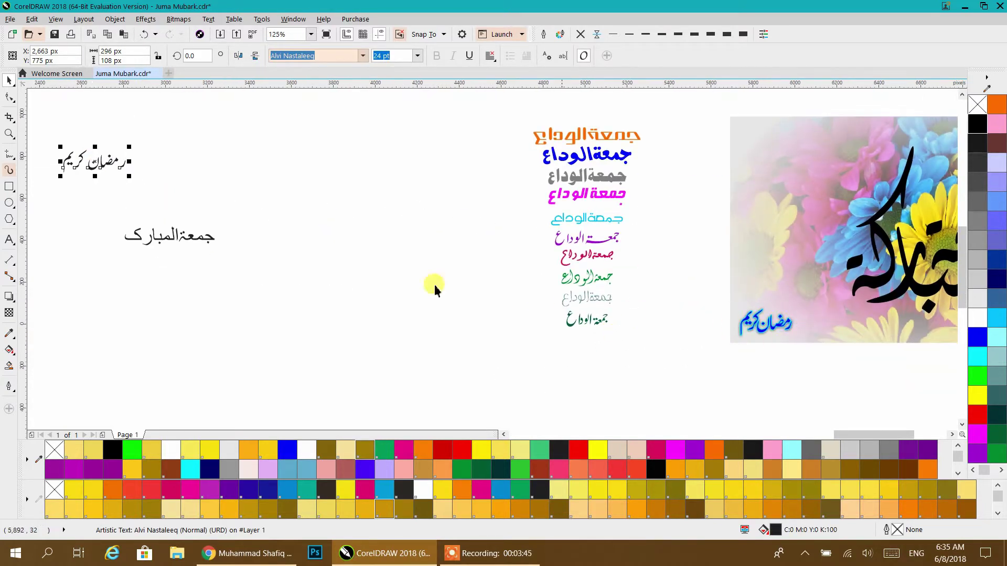
{"action": "left_click_drag", "start_coordinate": [196, 238], "coordinate": [517, 342]}
{"action": "scroll", "coordinate": [419, 273], "scroll_direction": "up", "scroll_amount": 2}
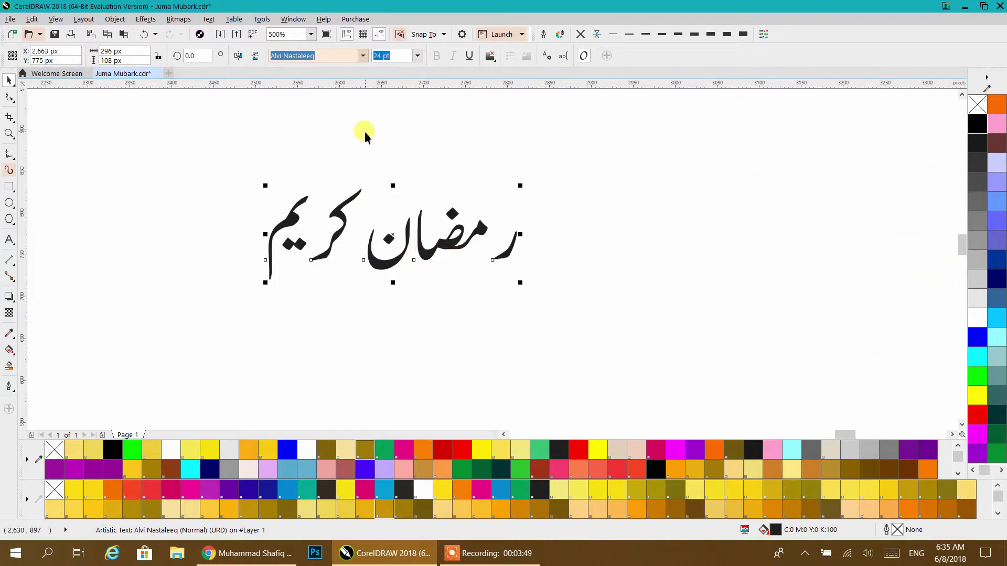
{"action": "key", "text": "ctrl+q"}
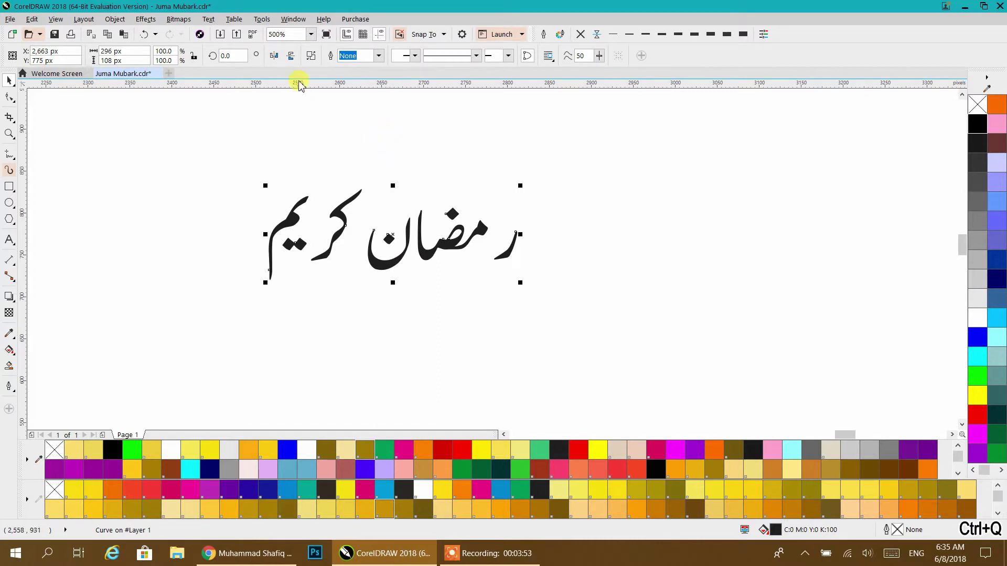
{"action": "left_click", "coordinate": [311, 56]}
{"action": "left_click", "coordinate": [326, 150]}
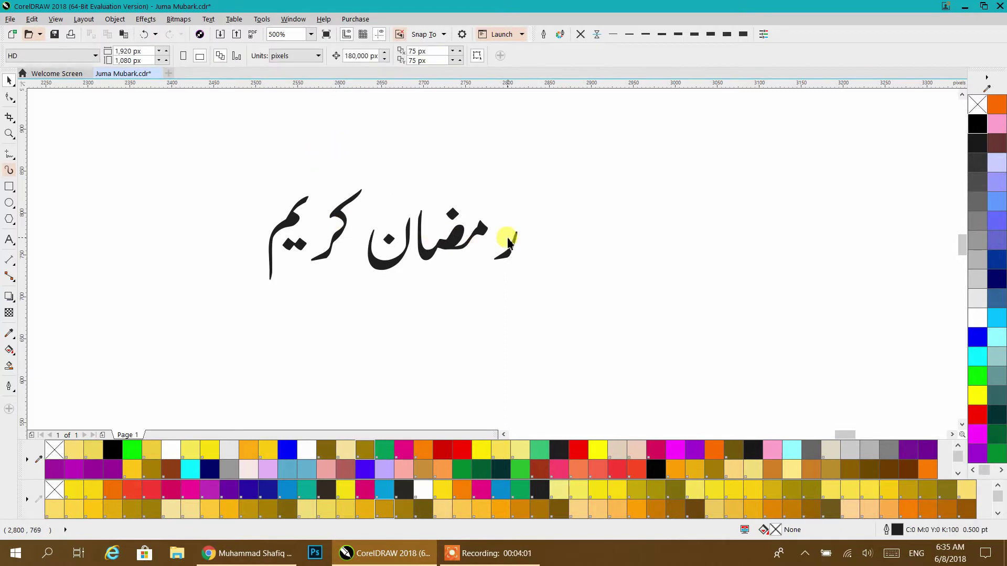
- Move the initial ر of رمضان inward so it tucks under the following letter
{"action": "left_click_drag", "start_coordinate": [509, 242], "coordinate": [495, 259]}
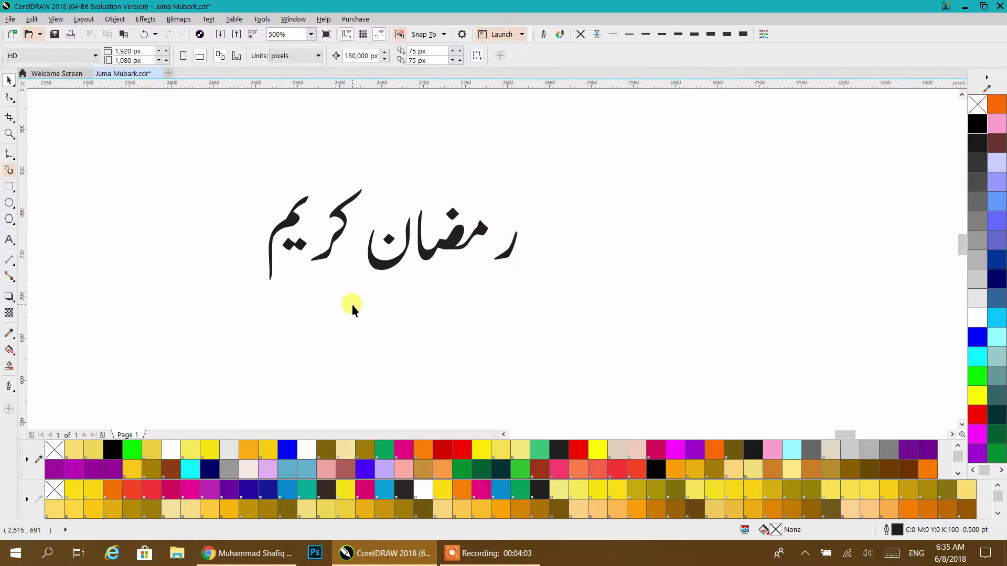
{"action": "left_click", "coordinate": [507, 258]}
{"action": "left_click_drag", "start_coordinate": [492, 232], "coordinate": [479, 266]}
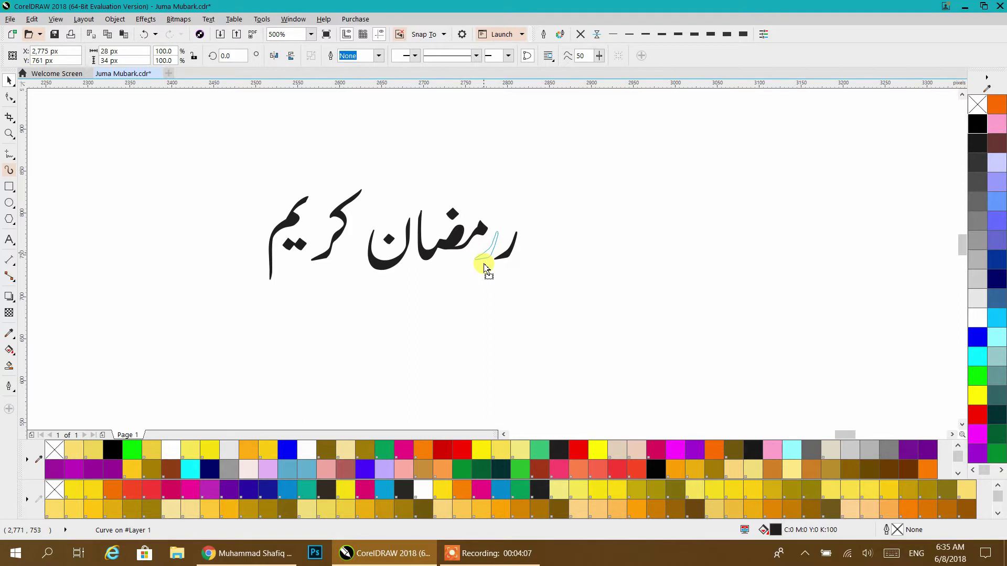
{"action": "left_click_drag", "start_coordinate": [483, 268], "coordinate": [484, 265]}
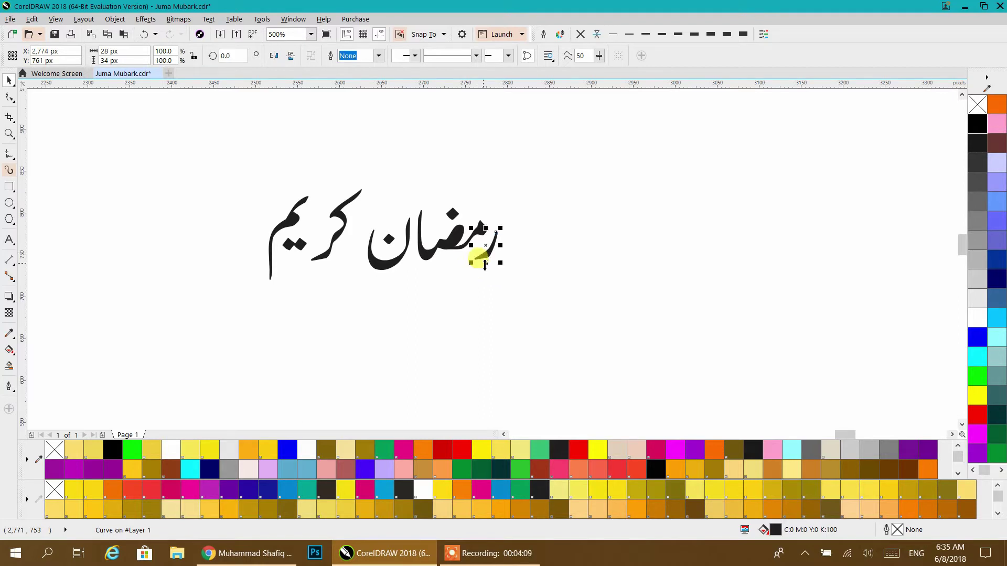
{"action": "scroll", "coordinate": [496, 263], "scroll_direction": "up", "scroll_amount": 2}
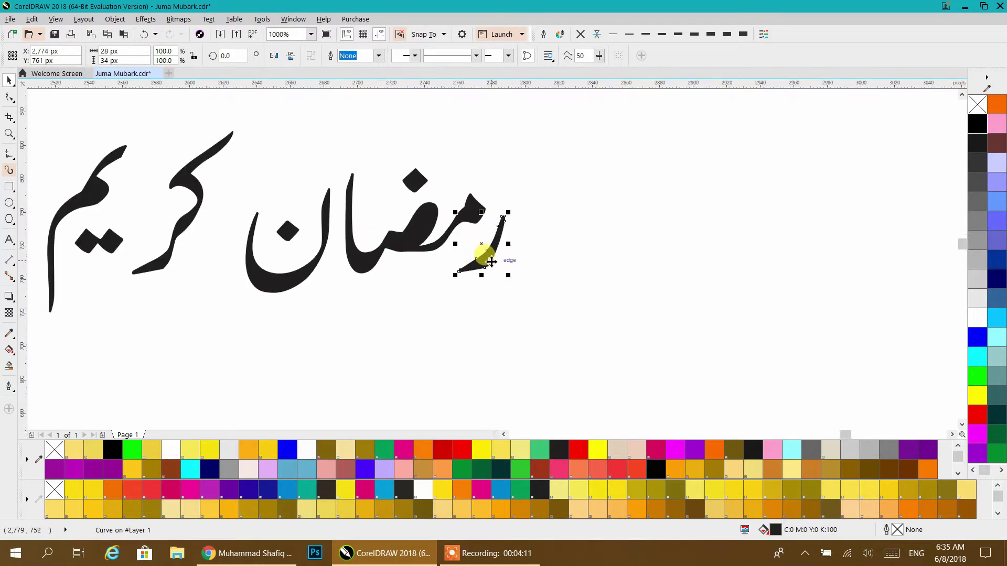
{"action": "key", "text": "Escape"}
- Tighten the word کریم by raising its two dots slightly and moving the کر shape closer to the یم shape
{"action": "scroll", "coordinate": [331, 247], "scroll_direction": "left", "scroll_amount": 5}
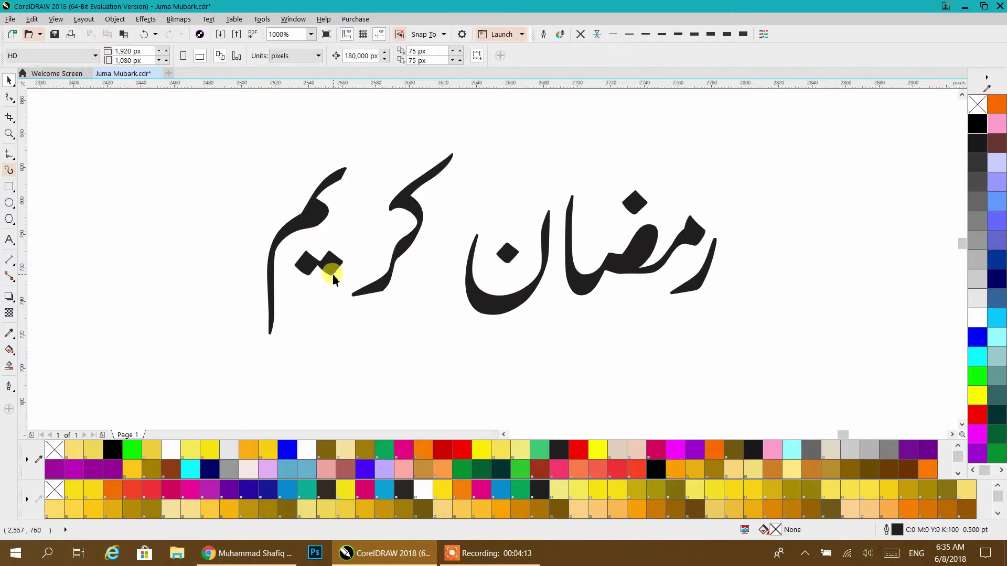
{"action": "left_click_drag", "start_coordinate": [332, 269], "coordinate": [326, 251]}
{"action": "mouse_move", "coordinate": [370, 295]}
{"action": "left_mouse_down"}
{"action": "mouse_move", "coordinate": [341, 301]}
{"action": "mouse_move", "coordinate": [322, 321]}
{"action": "left_mouse_up"}
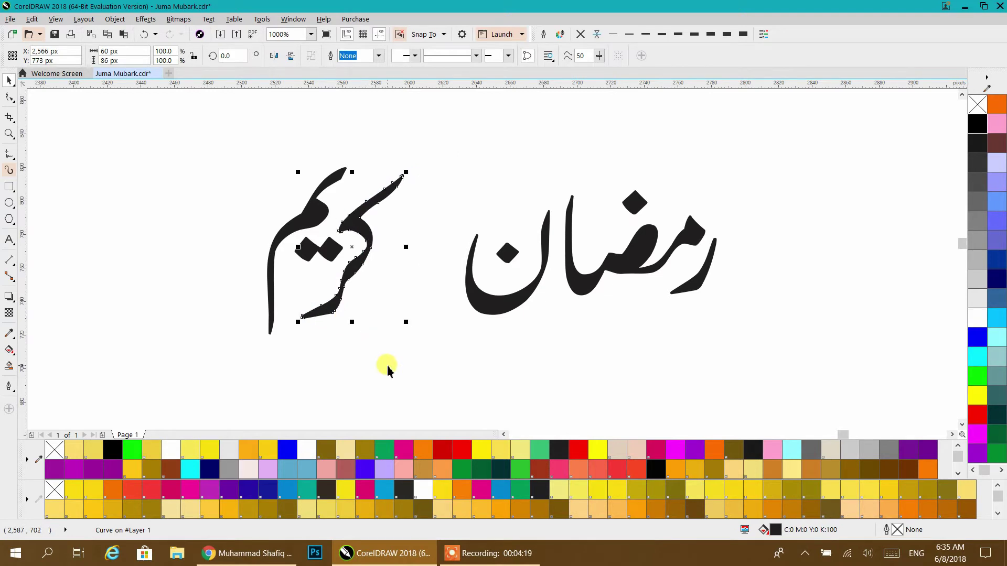
{"action": "left_click", "coordinate": [386, 364]}
- Move all the shapes of کریم together so the word sits close against رمضان
{"action": "mouse_move", "coordinate": [440, 134]}
{"action": "left_mouse_down"}
{"action": "mouse_move", "coordinate": [271, 331]}
{"action": "mouse_move", "coordinate": [225, 363]}
{"action": "left_mouse_up"}
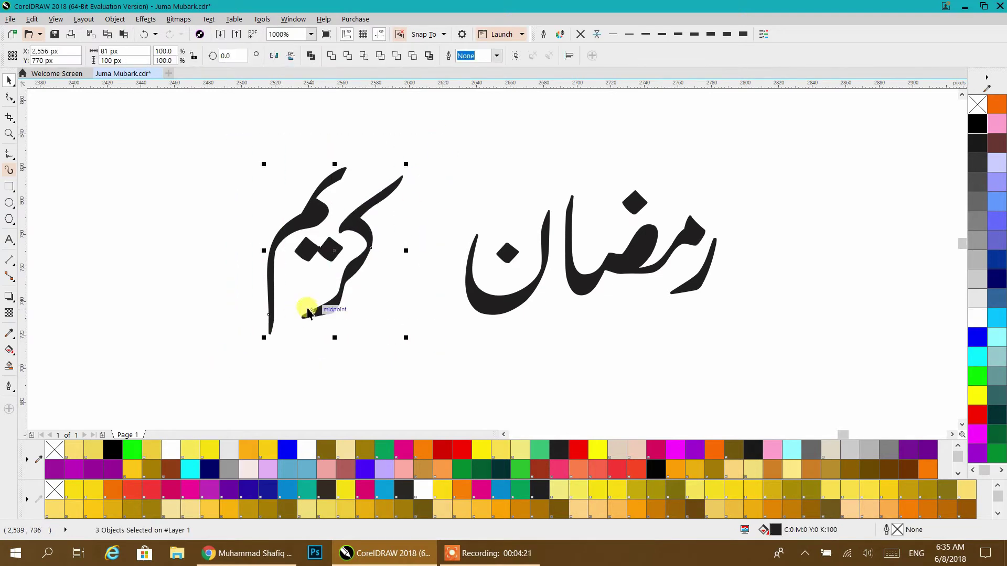
{"action": "left_click_drag", "start_coordinate": [316, 310], "coordinate": [412, 319]}
{"action": "left_click", "coordinate": [439, 349]}
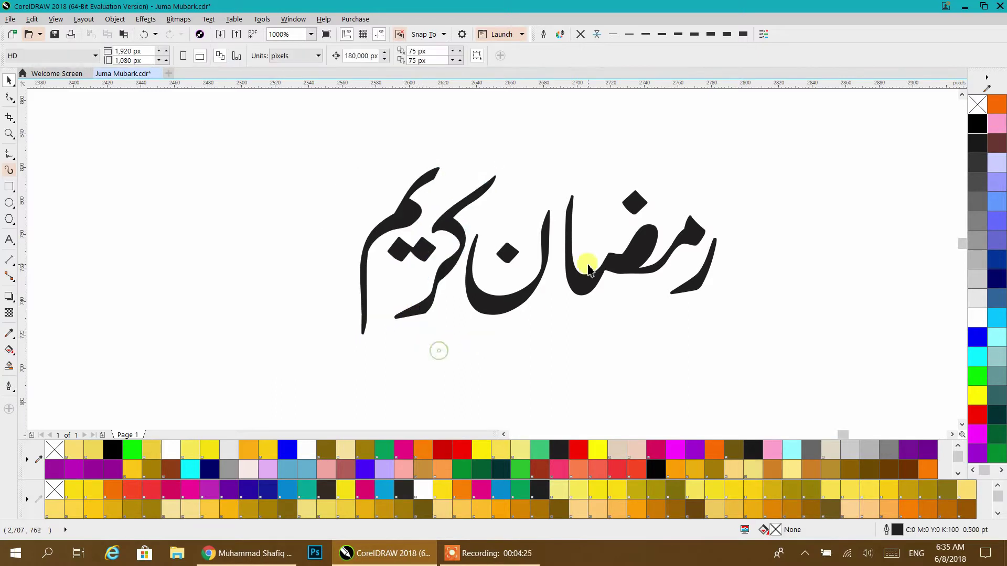
- Combine all the رمضان کریم letter shapes into a single curve object
{"action": "mouse_move", "coordinate": [792, 138]}
{"action": "left_mouse_down"}
{"action": "mouse_move", "coordinate": [736, 230]}
{"action": "mouse_move", "coordinate": [382, 360]}
{"action": "mouse_move", "coordinate": [338, 388]}
{"action": "left_mouse_up"}
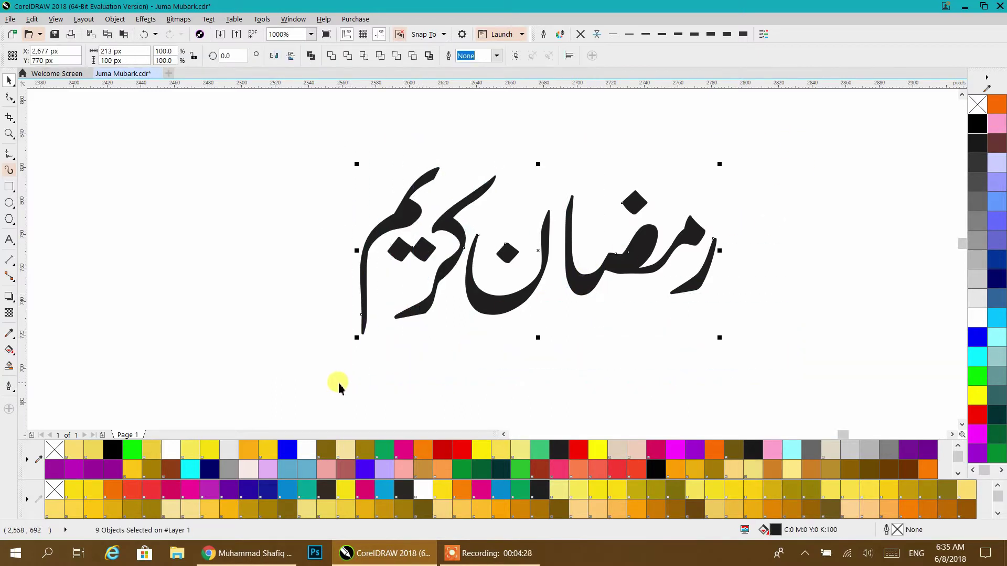
{"action": "left_click", "coordinate": [313, 57]}
{"action": "left_click", "coordinate": [328, 166]}
{"action": "scroll", "coordinate": [329, 166], "scroll_direction": "down", "scroll_amount": 6}
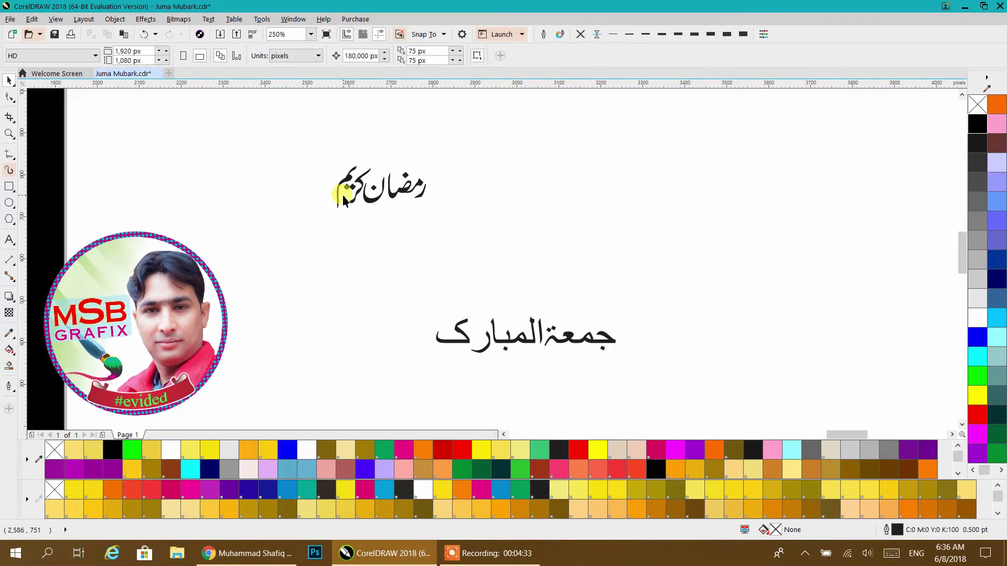
- Fill the رمضان کریم lettering with cyan (#00FFFF) and place it in the lower-left corner of the black page
{"action": "left_click", "coordinate": [533, 191]}
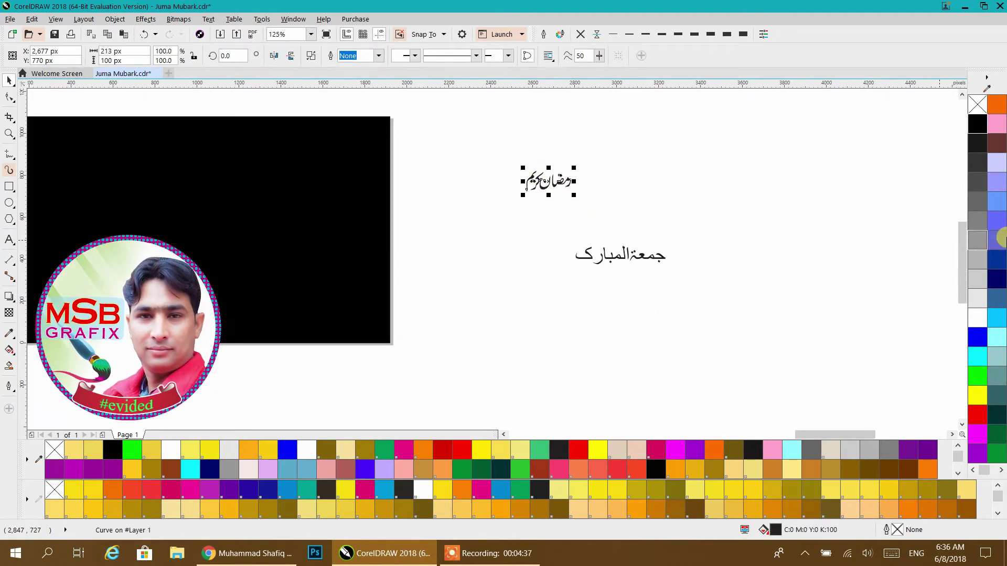
{"action": "left_click", "coordinate": [978, 355]}
{"action": "scroll", "coordinate": [636, 263], "scroll_direction": "left", "scroll_amount": 5}
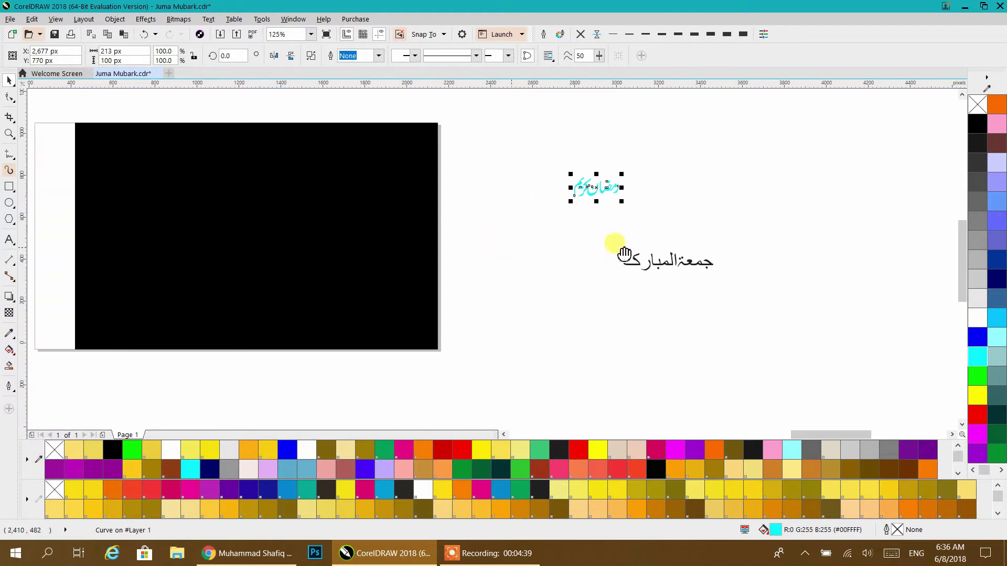
{"action": "left_click_drag", "start_coordinate": [836, 198], "coordinate": [302, 336]}
{"action": "left_click", "coordinate": [735, 281]}
- Set the جمعۃالمبارک text in the AlFars 15 Farnaz font and enlarge it to about 1,683 px wide
{"action": "scroll", "coordinate": [715, 242], "scroll_direction": "right", "scroll_amount": 5}
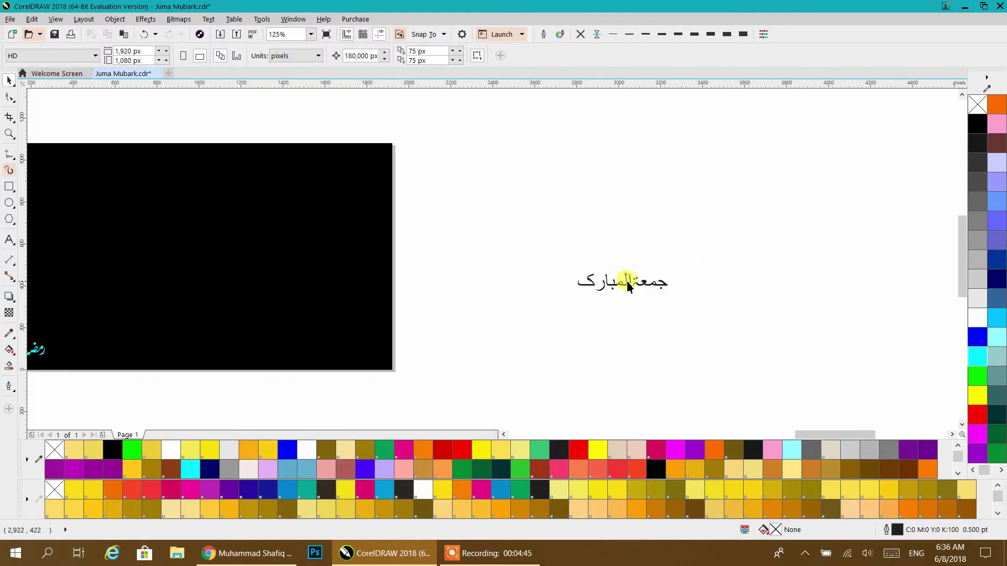
{"action": "left_click", "coordinate": [657, 270]}
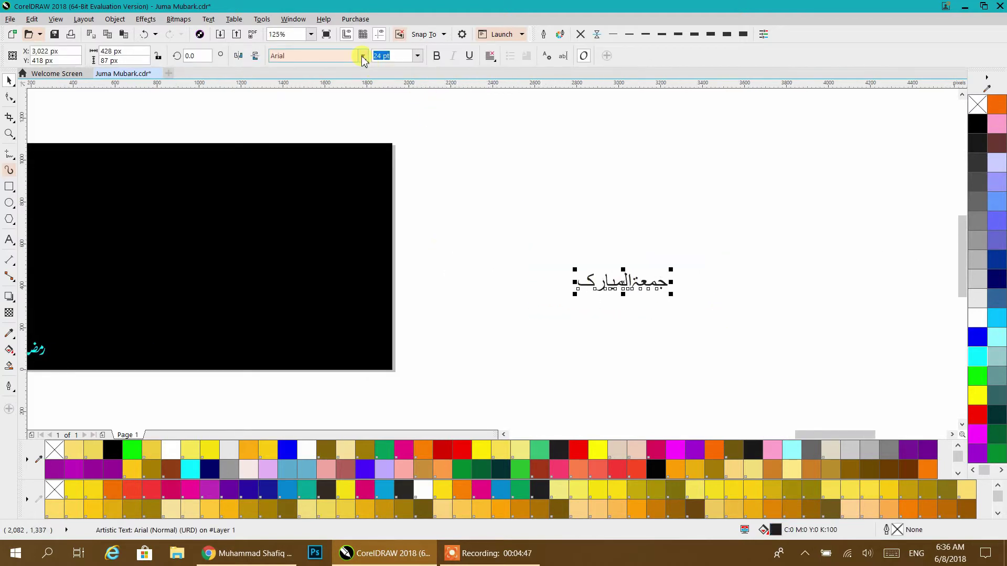
{"action": "left_click", "coordinate": [362, 56]}
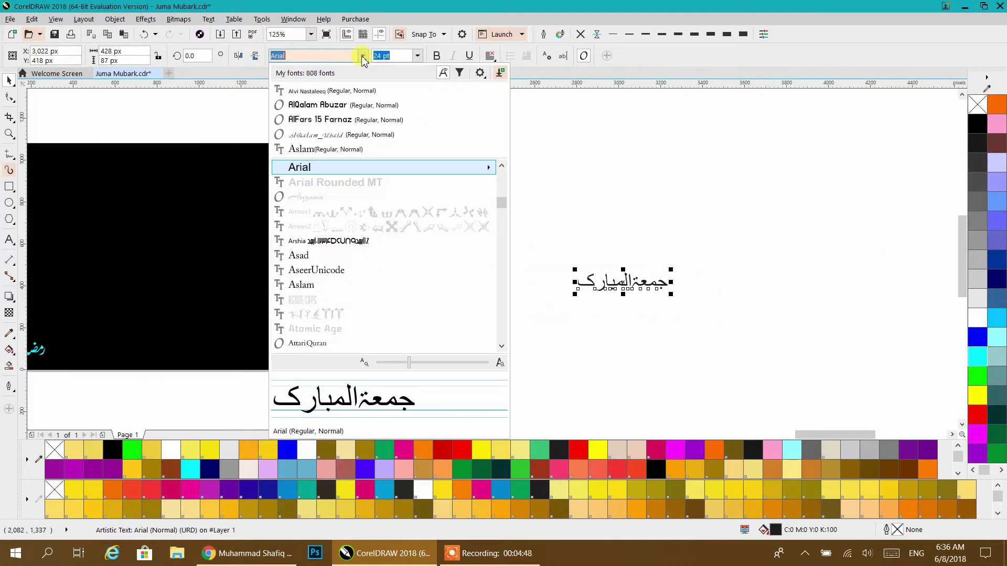
{"action": "left_click", "coordinate": [346, 93]}
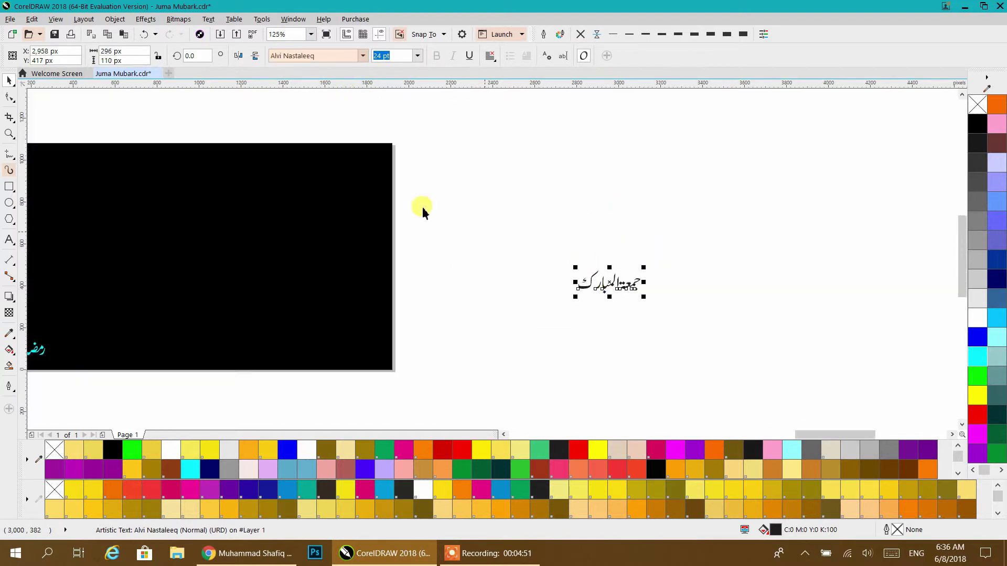
{"action": "left_click", "coordinate": [364, 56]}
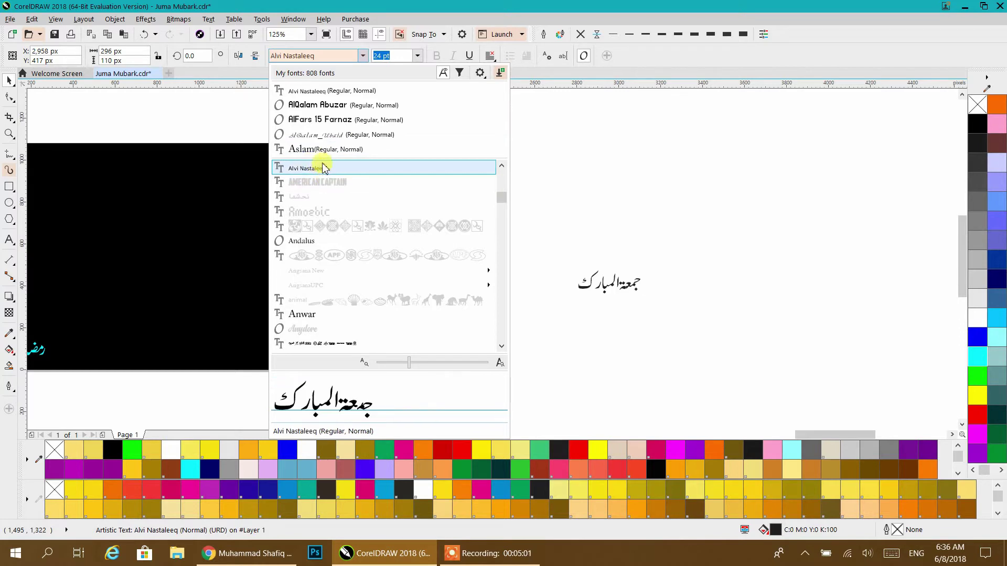
{"action": "left_click", "coordinate": [323, 120]}
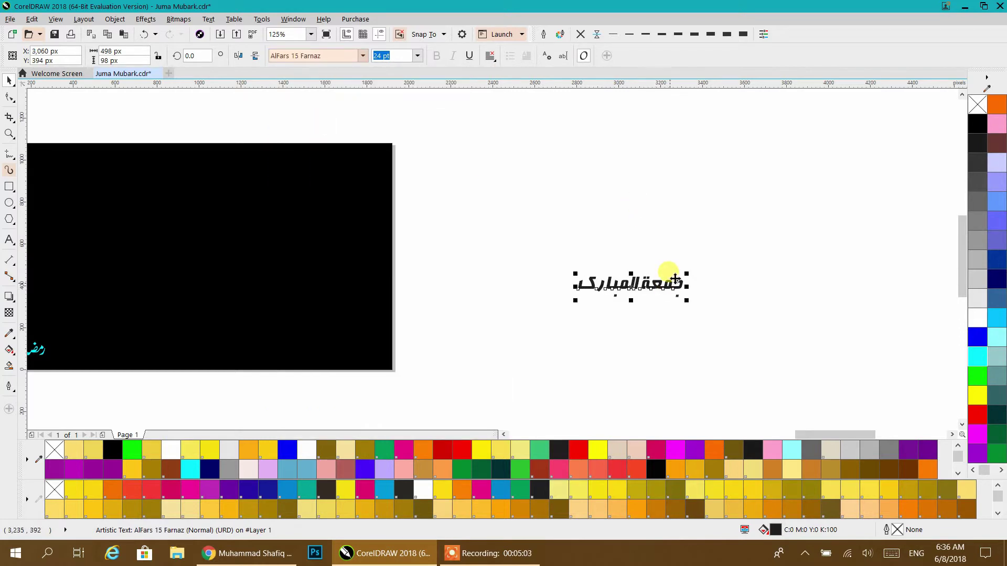
{"action": "left_click_drag", "start_coordinate": [687, 272], "coordinate": [860, 152]}
{"action": "left_click_drag", "start_coordinate": [576, 303], "coordinate": [472, 366]}
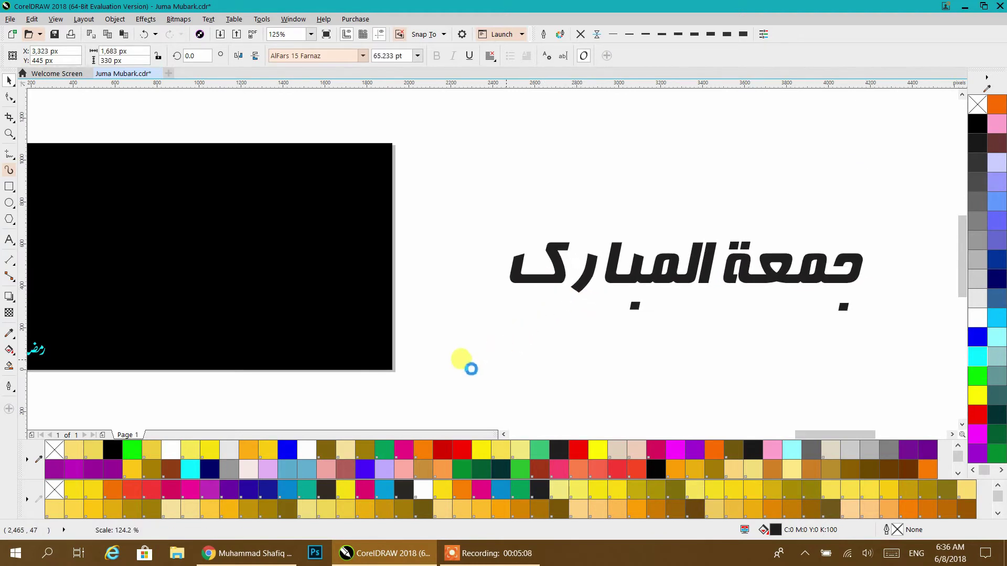
- Fill the جمعۃالمبارک lettering with yellow (#FFFF00) and center it on the black page
{"action": "left_click", "coordinate": [974, 398]}
{"action": "key", "text": "p"}
{"action": "scroll", "coordinate": [827, 303], "scroll_direction": "left", "scroll_amount": 2}
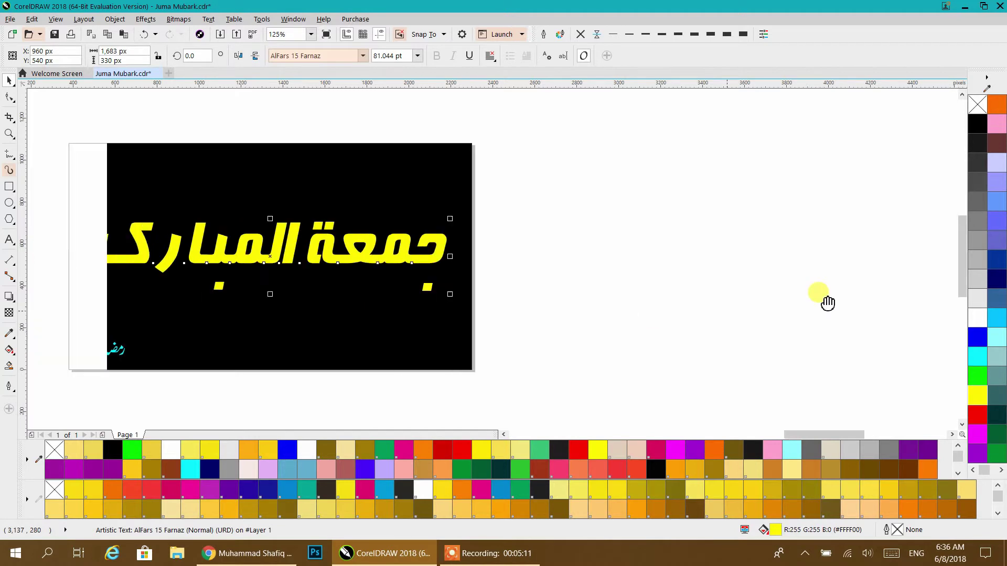
{"action": "scroll", "coordinate": [828, 303], "scroll_direction": "left", "scroll_amount": 3}
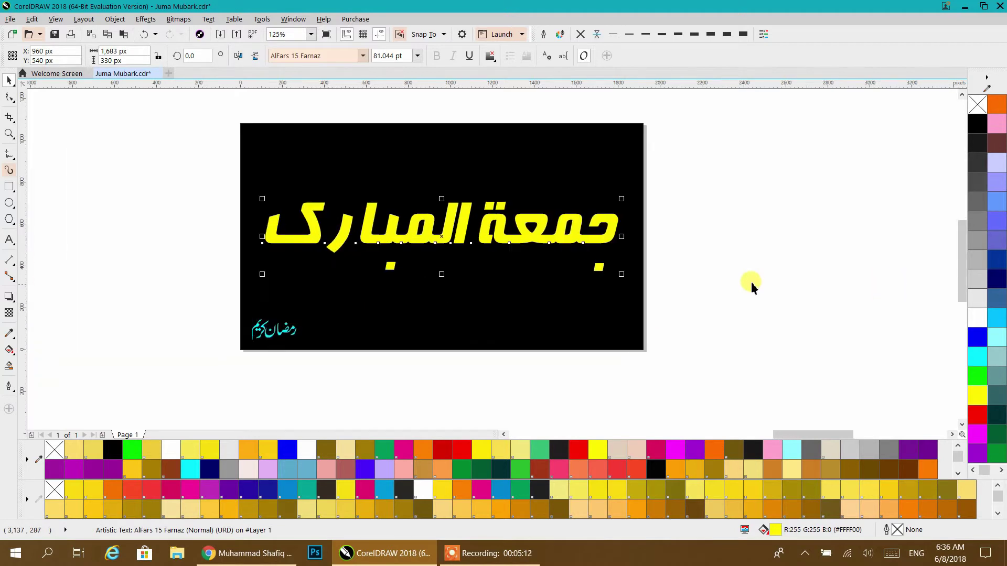
{"action": "left_click", "coordinate": [725, 260]}
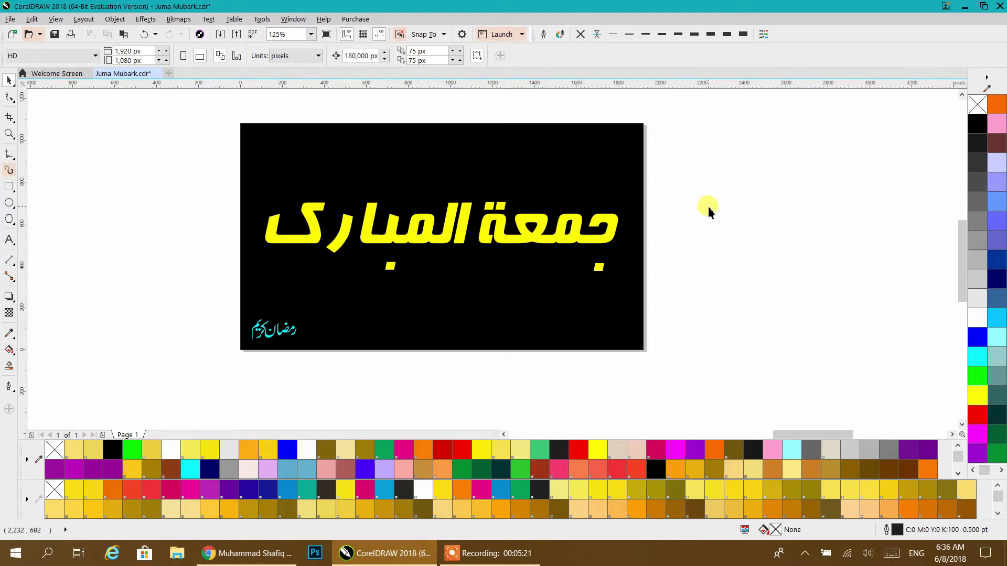
- Place a small magenta (#FF00FF) copy of the yellow lettering, about 271 px wide, in the page's upper-right corner
{"action": "scroll", "coordinate": [709, 207], "scroll_direction": "down", "scroll_amount": 2}
{"action": "left_click_drag", "start_coordinate": [764, 215], "coordinate": [650, 229]}
{"action": "key", "text": "space"}
{"action": "left_click_drag", "start_coordinate": [519, 228], "coordinate": [571, 251]}
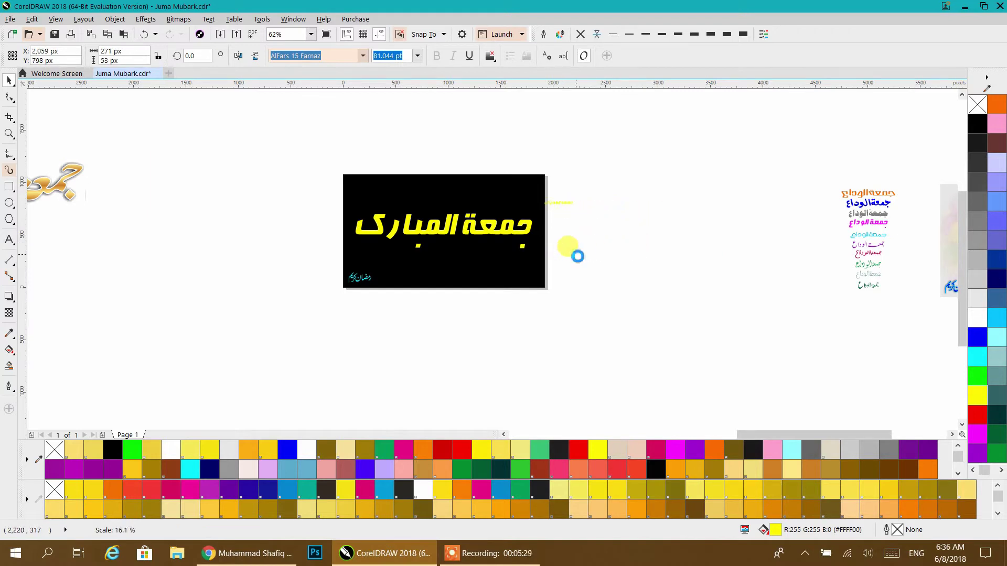
{"action": "left_click", "coordinate": [986, 419]}
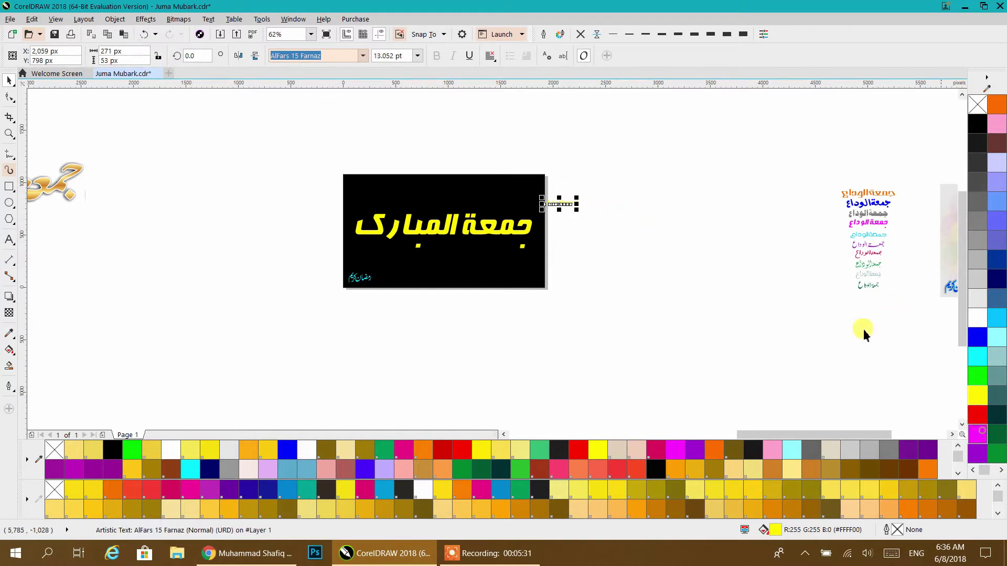
{"action": "left_click_drag", "start_coordinate": [568, 204], "coordinate": [530, 188]}
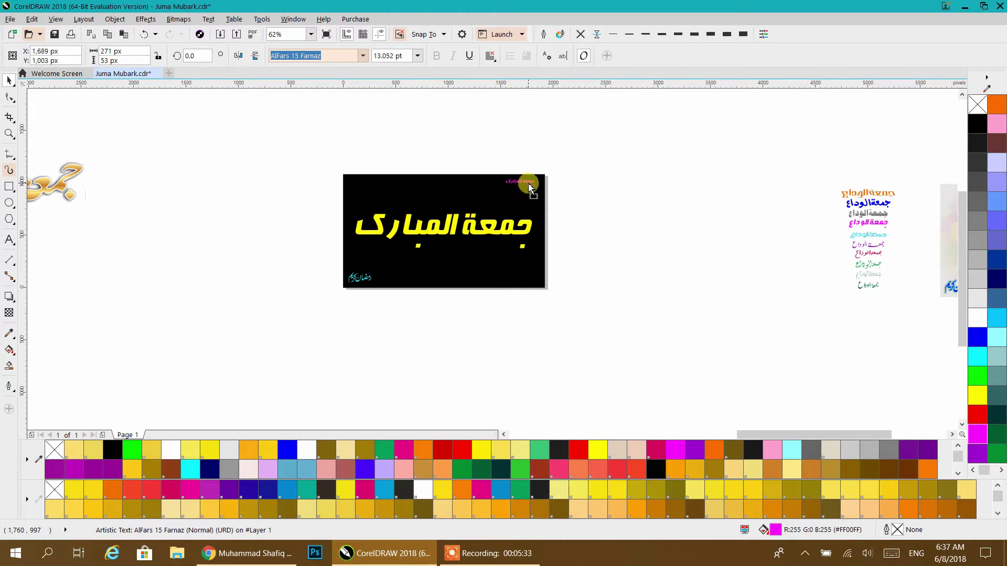
- Enlarge the magenta جمعۃالمبارک copy to about 354 px wide within the upper-right corner of the page
{"action": "scroll", "coordinate": [529, 180], "scroll_direction": "up", "scroll_amount": 5}
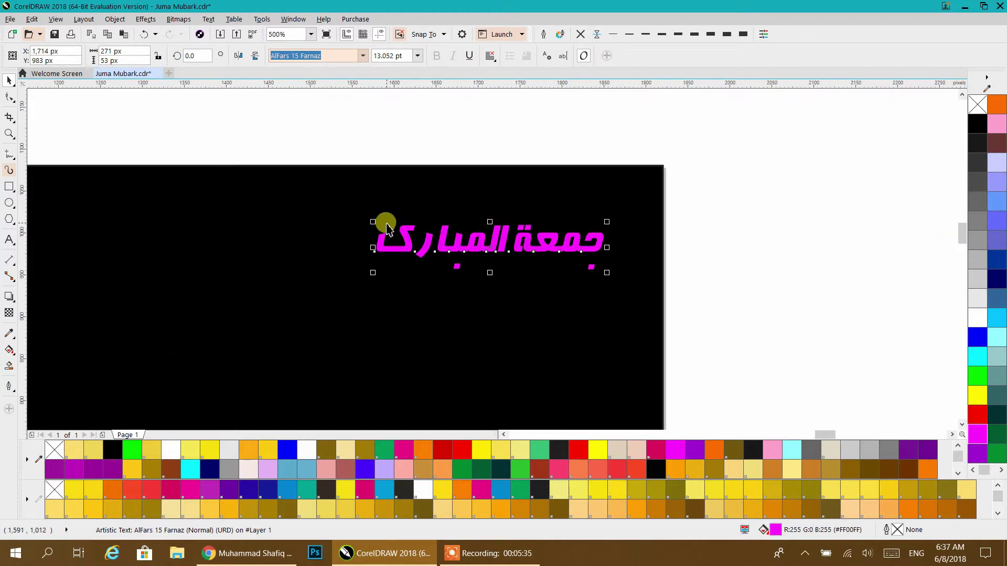
{"action": "left_click_drag", "start_coordinate": [373, 220], "coordinate": [321, 194]}
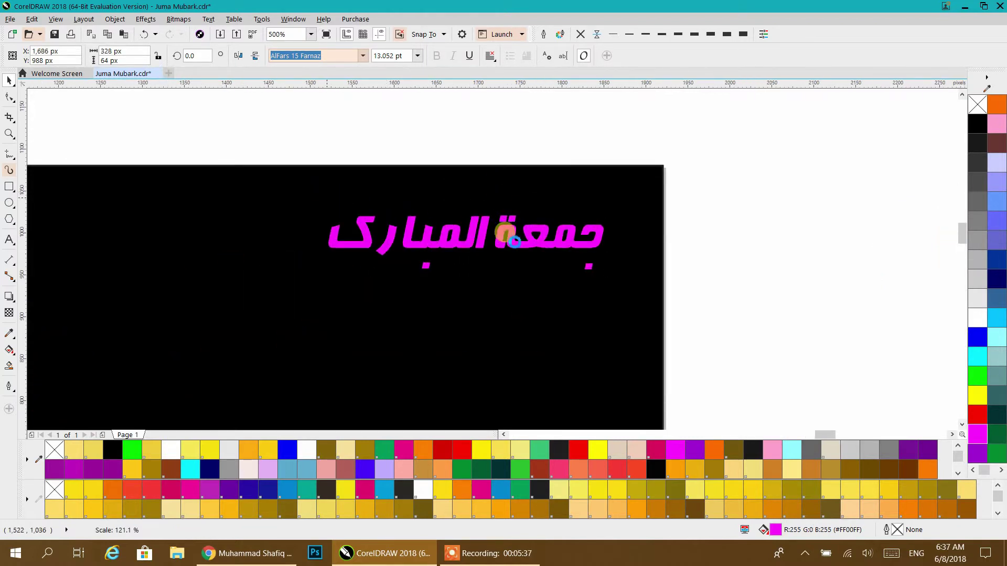
{"action": "left_click_drag", "start_coordinate": [606, 273], "coordinate": [628, 279]}
{"action": "scroll", "coordinate": [687, 269], "scroll_direction": "down", "scroll_amount": 2}
{"action": "scroll", "coordinate": [725, 205], "scroll_direction": "down", "scroll_amount": 2}
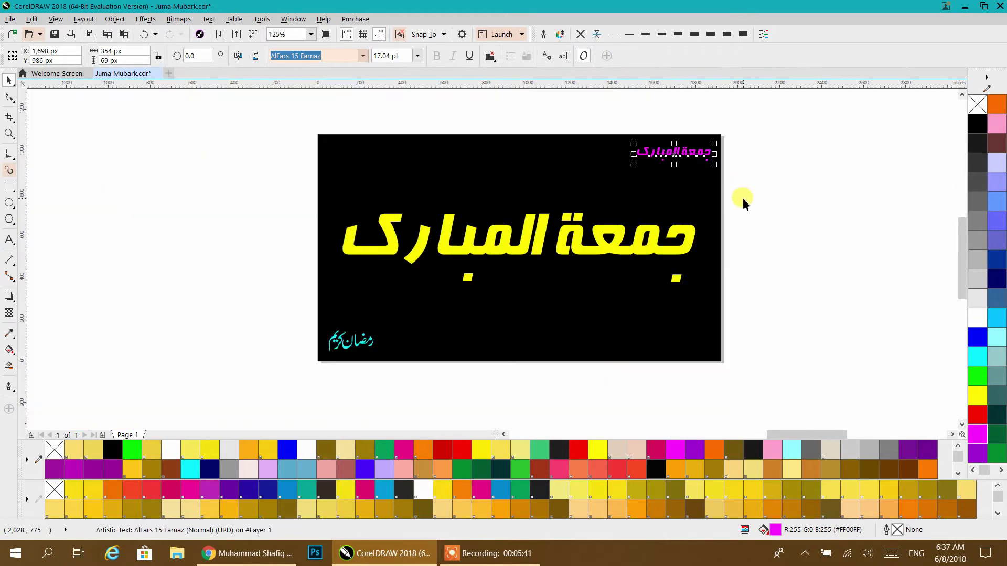
- Shrink the yellow جمعۃالمبارک lettering to about 1,252 px wide, keeping it centered on the page
{"action": "left_click_drag", "start_coordinate": [743, 199], "coordinate": [697, 227]}
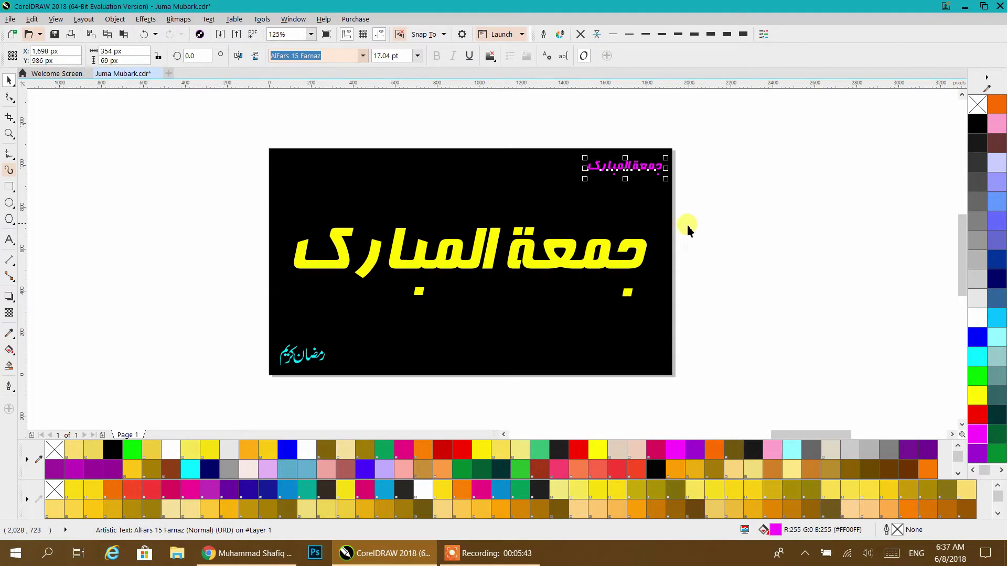
{"action": "left_click", "coordinate": [622, 268]}
{"action": "left_click_drag", "start_coordinate": [651, 303], "coordinate": [602, 292]}
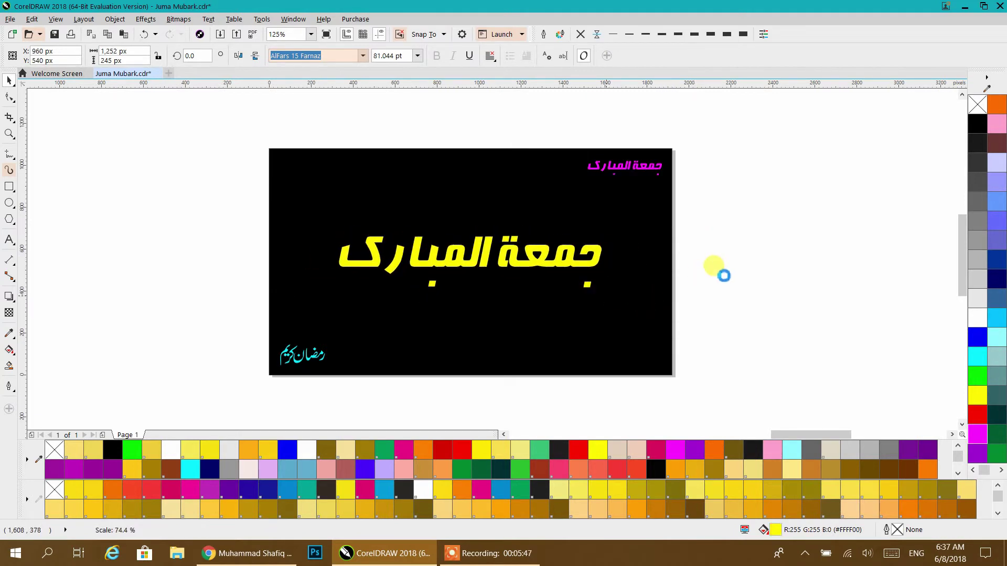
{"action": "left_click_drag", "start_coordinate": [723, 275], "coordinate": [722, 277]}
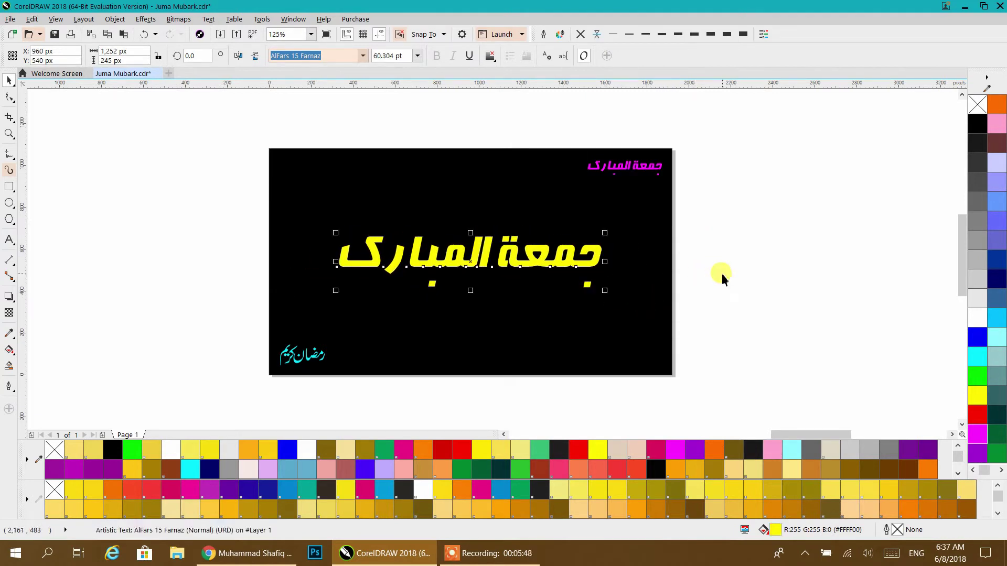
{"action": "left_click", "coordinate": [737, 221]}
{"action": "left_click", "coordinate": [495, 173]}
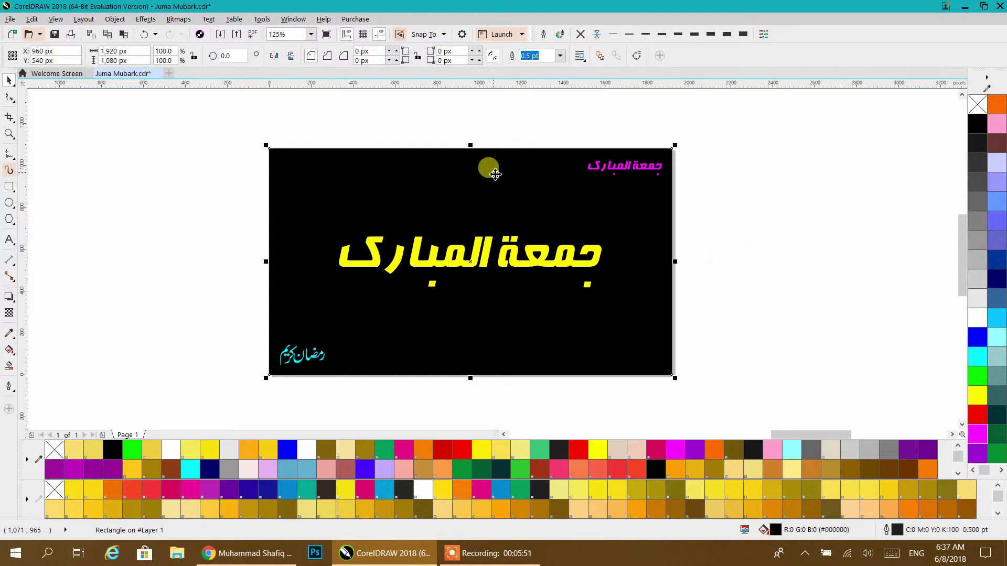
{"action": "left_click", "coordinate": [703, 168]}
- Copy the complete black design with all its lettering into the free spot below the pastel floral جمعۃالوداع design
{"action": "scroll", "coordinate": [705, 173], "scroll_direction": "down", "scroll_amount": 2}
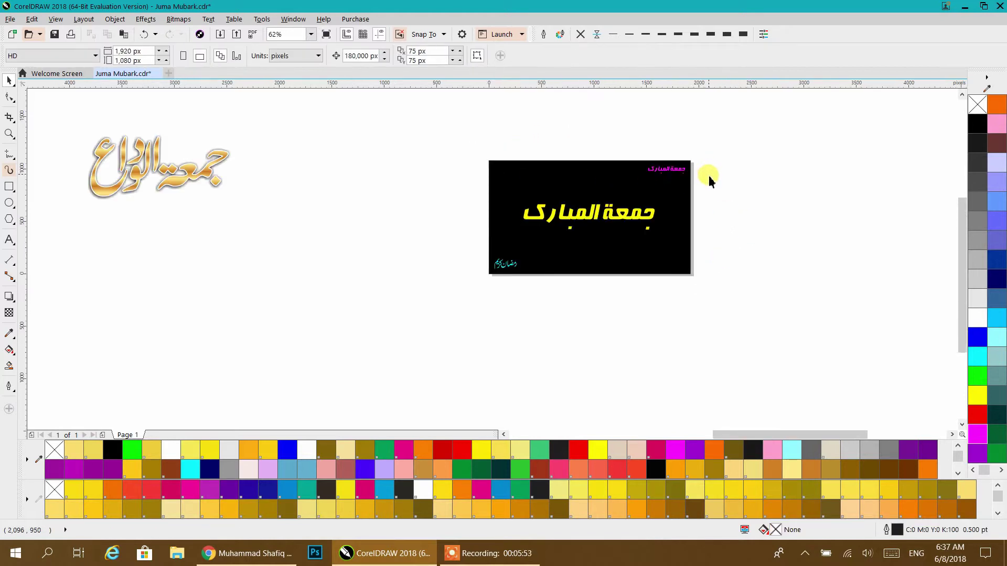
{"action": "scroll", "coordinate": [733, 218], "scroll_direction": "down", "scroll_amount": 2}
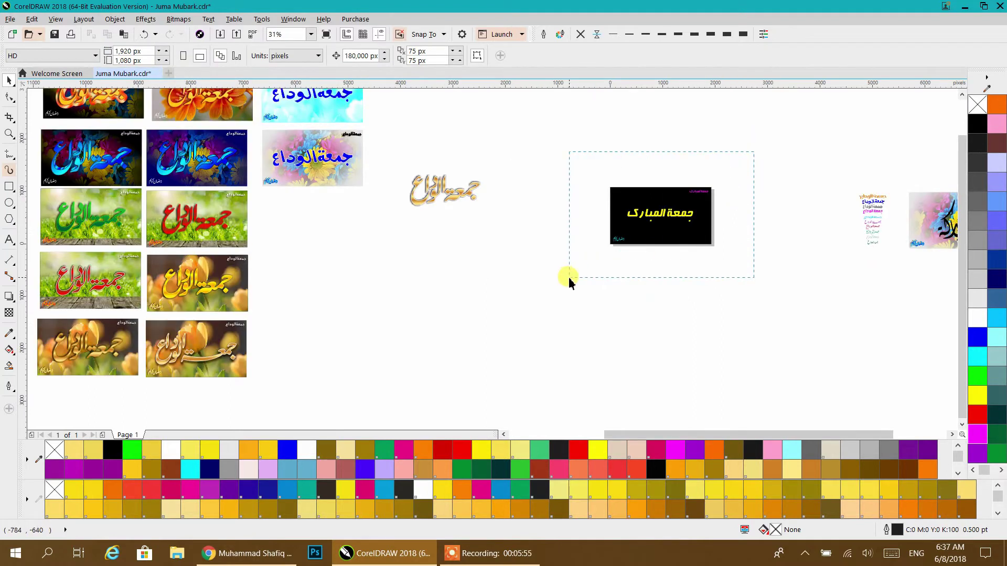
{"action": "left_click_drag", "start_coordinate": [568, 277], "coordinate": [568, 278]}
{"action": "left_click_drag", "start_coordinate": [668, 219], "coordinate": [315, 215]}
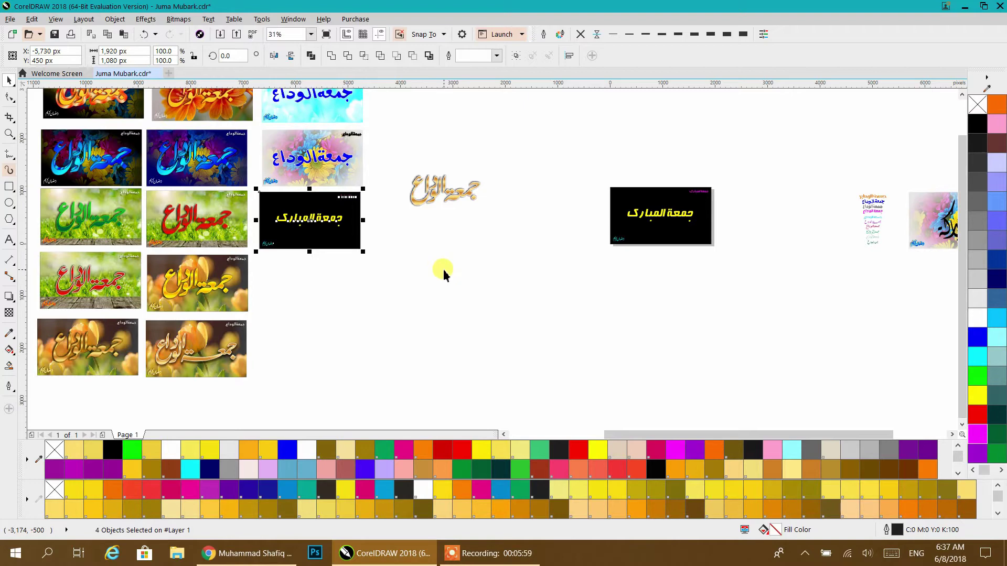
{"action": "left_click", "coordinate": [538, 273]}
{"action": "left_click_drag", "start_coordinate": [522, 247], "coordinate": [343, 247]}
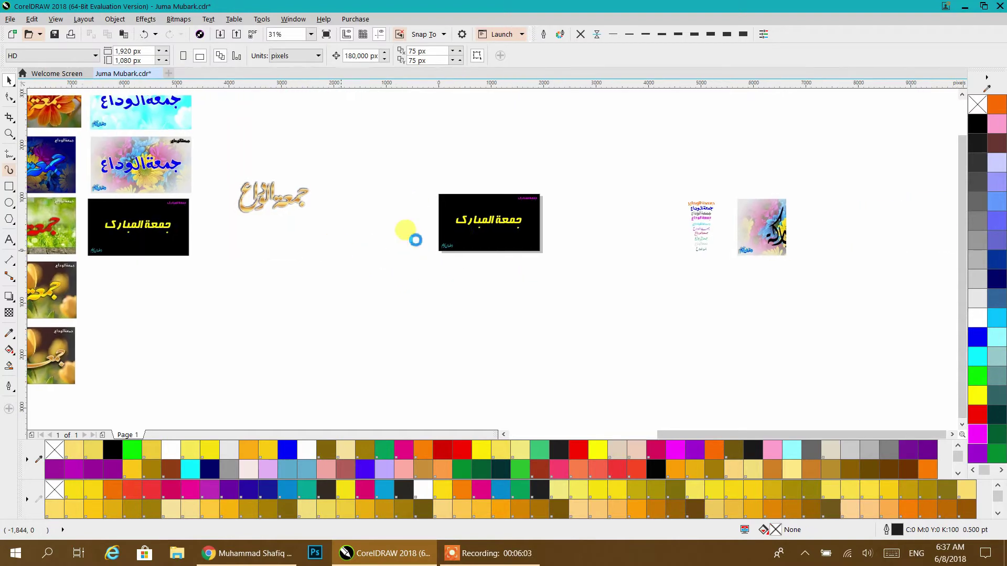
- Start importing a background image and browse to the Wallpapers folder on the Soft (D:) drive
{"action": "scroll", "coordinate": [476, 231], "scroll_direction": "up", "scroll_amount": 4}
{"action": "left_click_drag", "start_coordinate": [512, 235], "coordinate": [411, 277]}
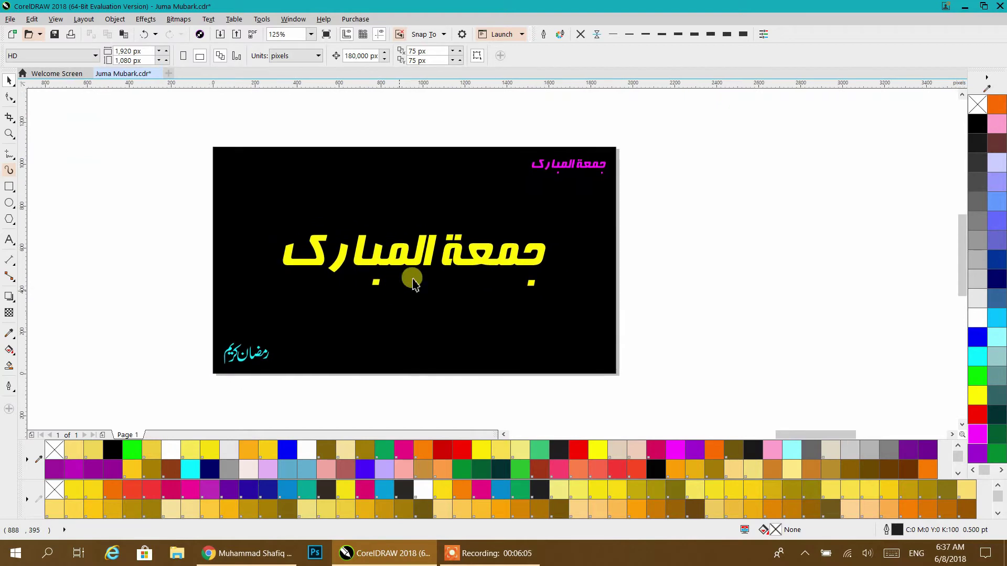
{"action": "right_click", "coordinate": [731, 202]}
{"action": "left_click", "coordinate": [738, 261]}
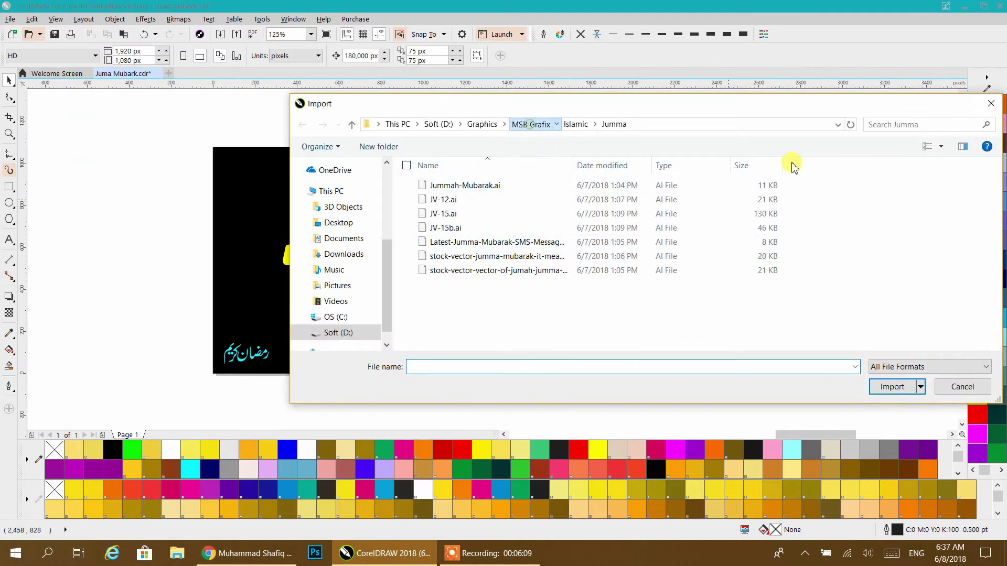
{"action": "left_click", "coordinate": [482, 124]}
{"action": "scroll", "coordinate": [608, 230], "scroll_direction": "down", "scroll_amount": 3}
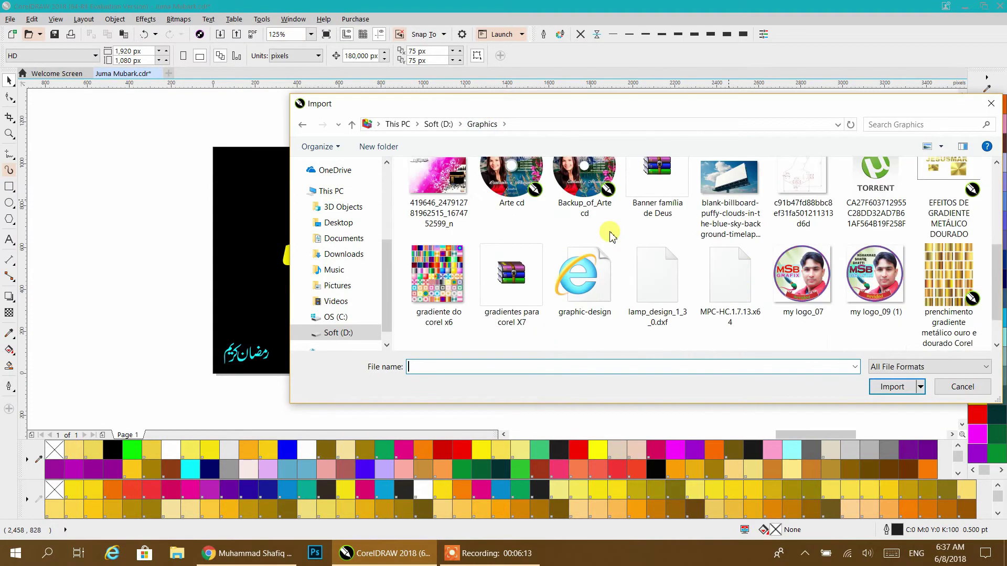
{"action": "scroll", "coordinate": [611, 236], "scroll_direction": "up", "scroll_amount": 2}
{"action": "left_click", "coordinate": [439, 124]}
{"action": "scroll", "coordinate": [763, 266], "scroll_direction": "down", "scroll_amount": 2}
{"action": "scroll", "coordinate": [763, 266], "scroll_direction": "down", "scroll_amount": 2}
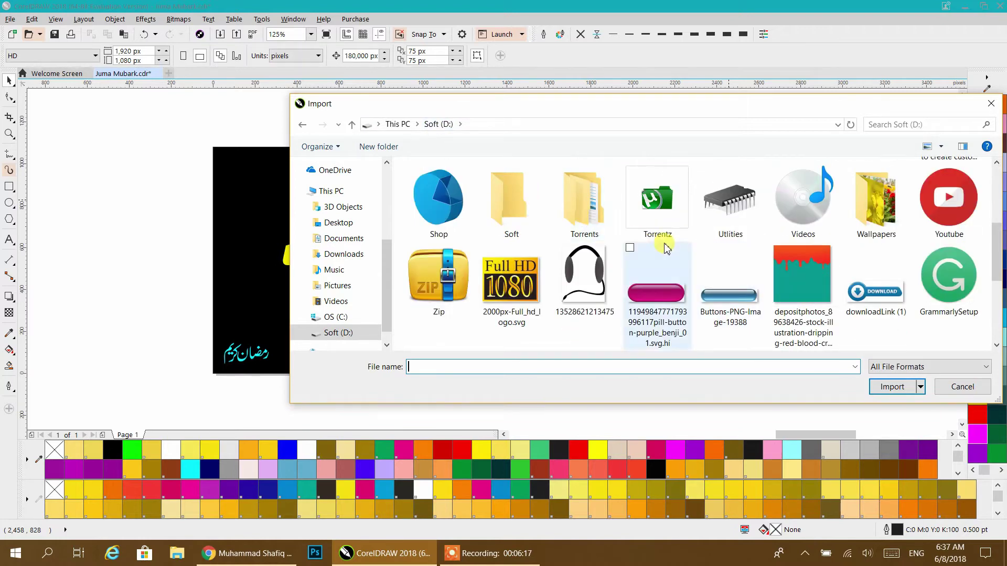
{"action": "scroll", "coordinate": [658, 246], "scroll_direction": "up", "scroll_amount": 2}
{"action": "double_click", "coordinate": [874, 301]}
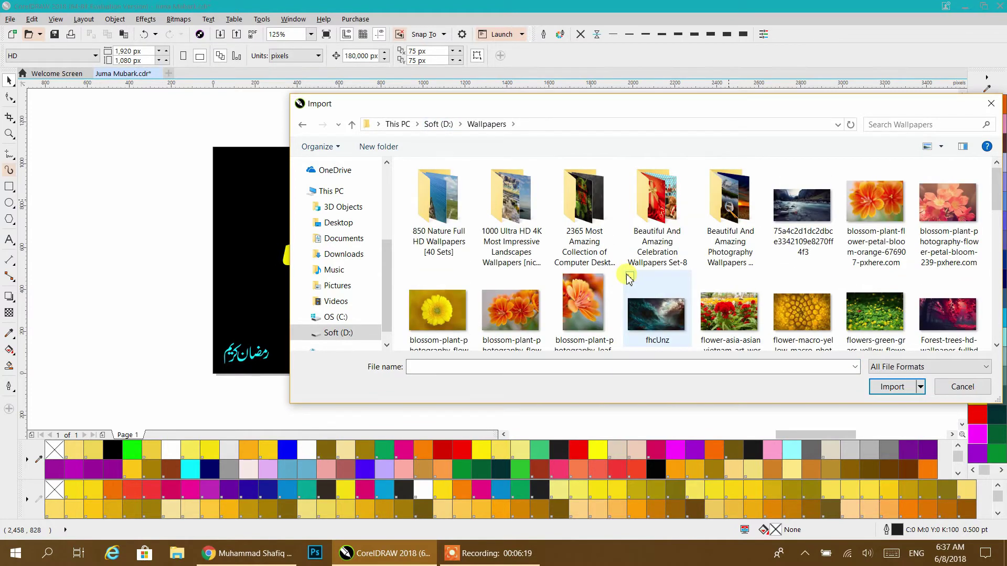
- Import flowers-green-grass-yellow-flower-leaf-1431721-pxhere.com.jpg at about 2,006 × 1,338 px and place it to the right of the page
{"action": "scroll", "coordinate": [632, 279], "scroll_direction": "down", "scroll_amount": 2}
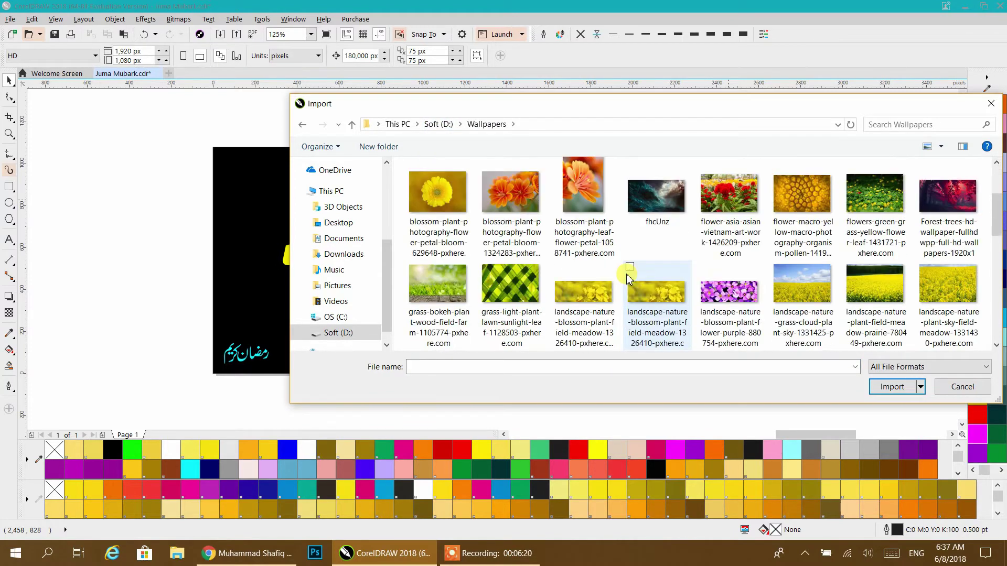
{"action": "left_click", "coordinate": [742, 299]}
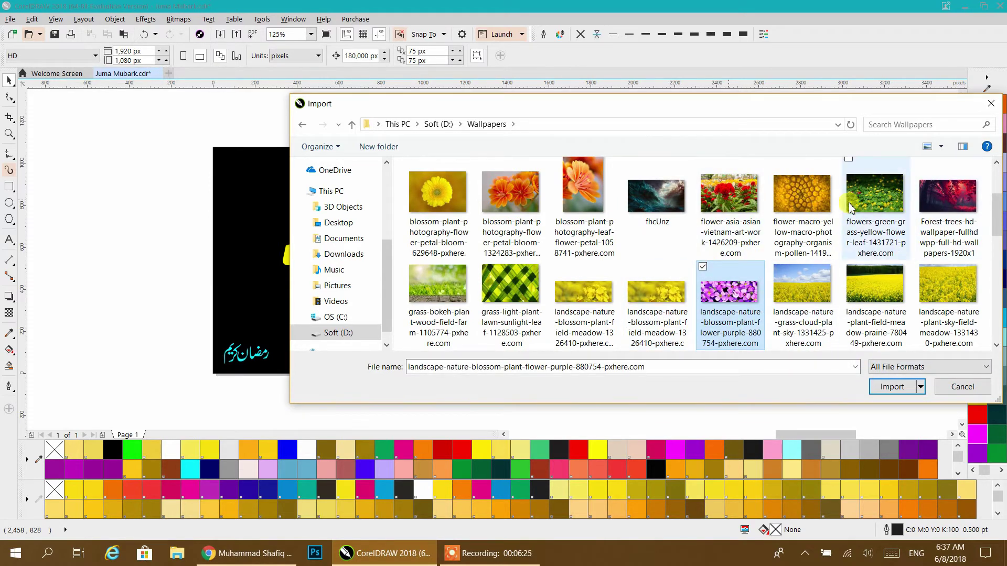
{"action": "left_click", "coordinate": [879, 207]}
{"action": "left_click", "coordinate": [893, 386]}
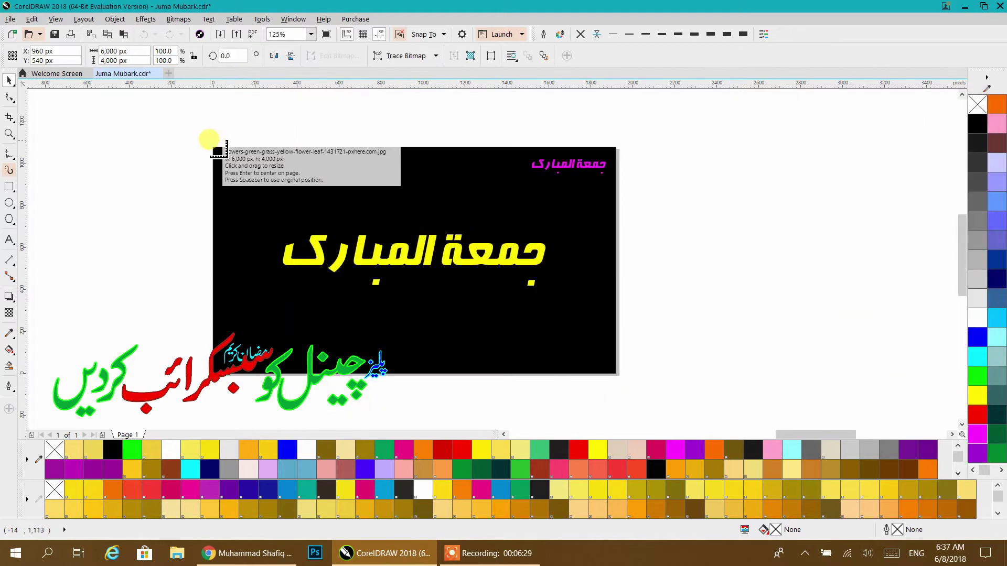
{"action": "left_click_drag", "start_coordinate": [210, 141], "coordinate": [683, 421]}
{"action": "left_click_drag", "start_coordinate": [398, 336], "coordinate": [868, 330]}
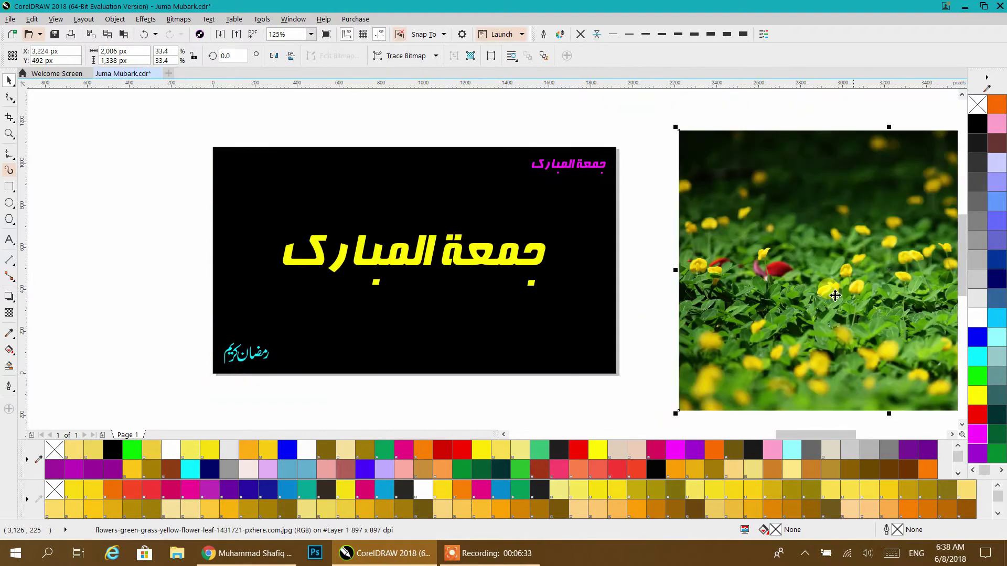
- PowerClip the yellow flower photo inside the black page rectangle so it forms the background behind the lettering
{"action": "right_click", "coordinate": [783, 215]}
{"action": "left_click", "coordinate": [573, 191]}
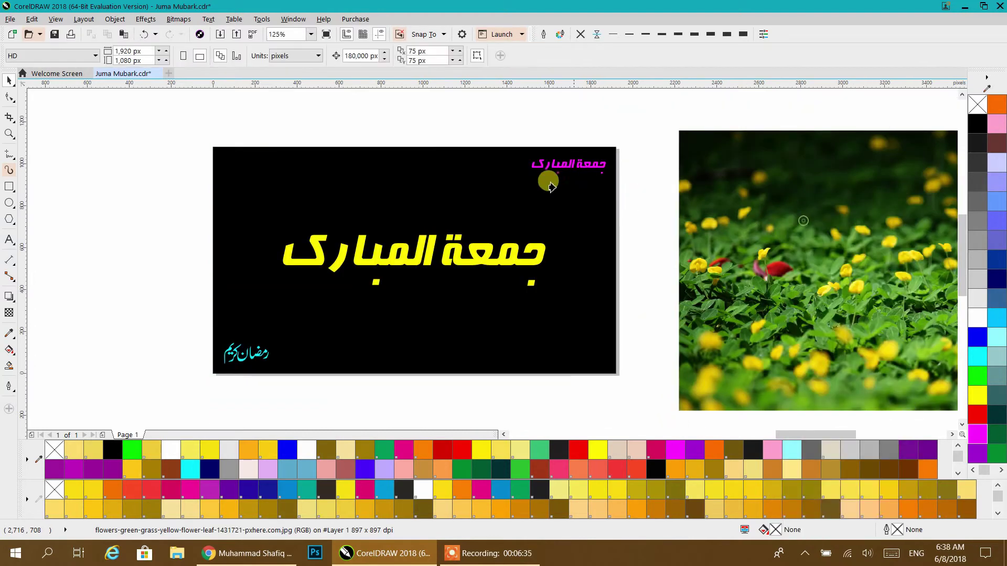
{"action": "left_click", "coordinate": [501, 191]}
{"action": "left_click", "coordinate": [654, 205]}
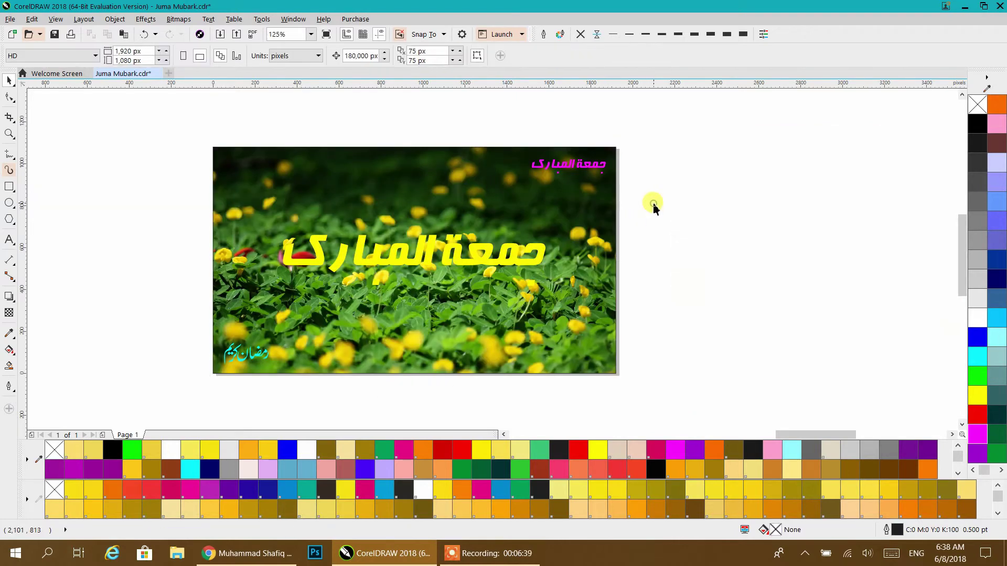
- Try black, green, blue and red fills on the large central جمعة المبارک lettering and settle on cyan
{"action": "left_click", "coordinate": [513, 264]}
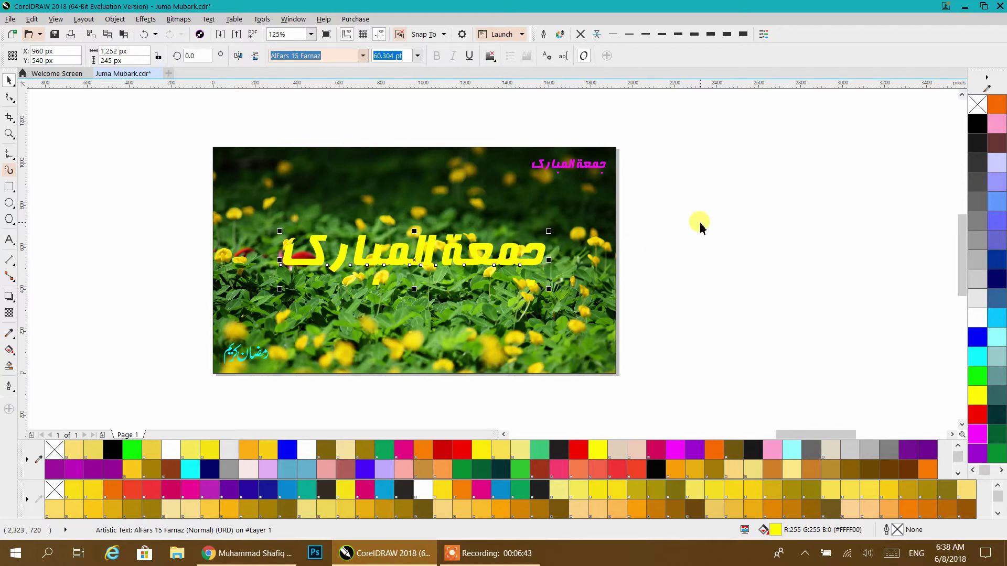
{"action": "left_click", "coordinate": [978, 131]}
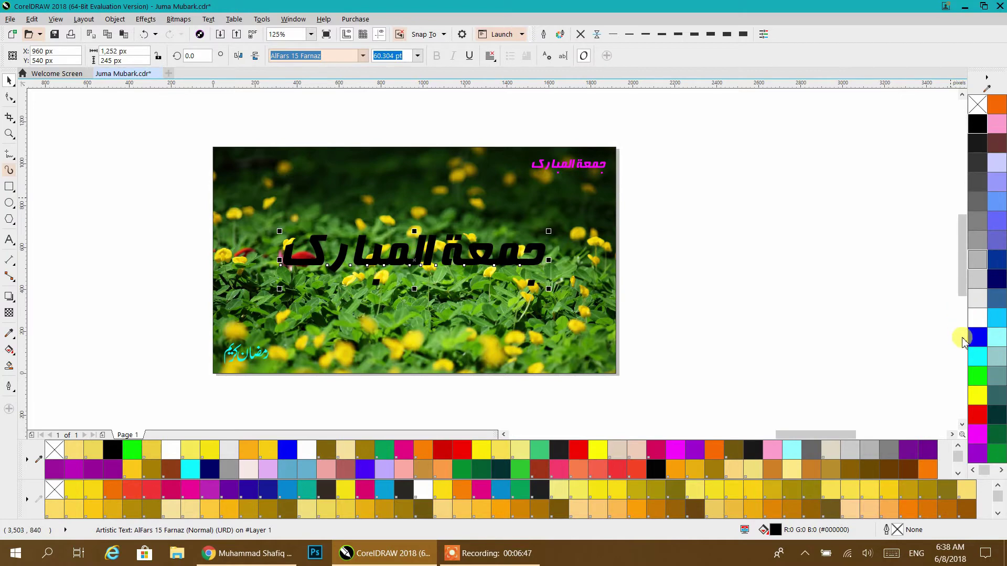
{"action": "left_click", "coordinate": [979, 375]}
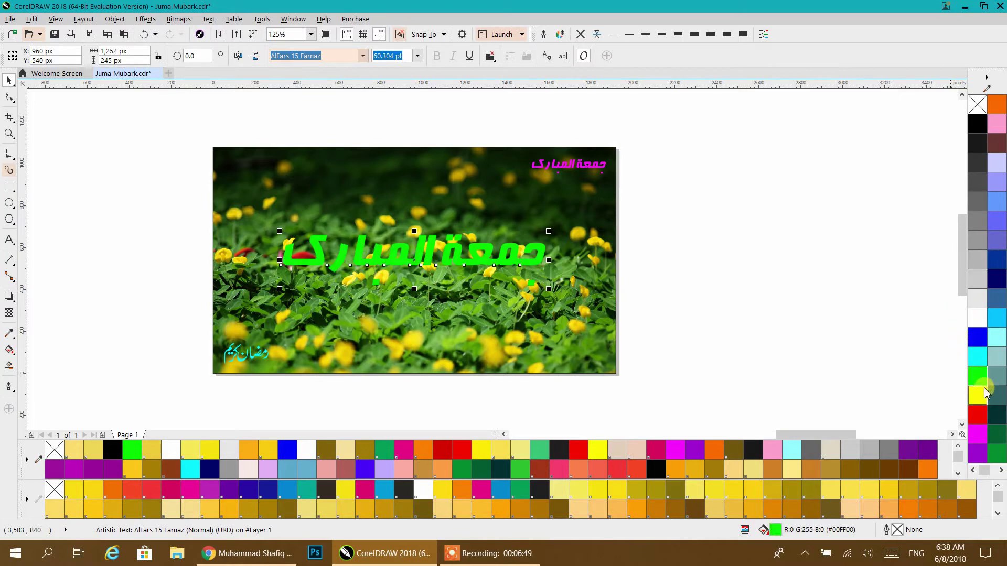
{"action": "left_click", "coordinate": [977, 337]}
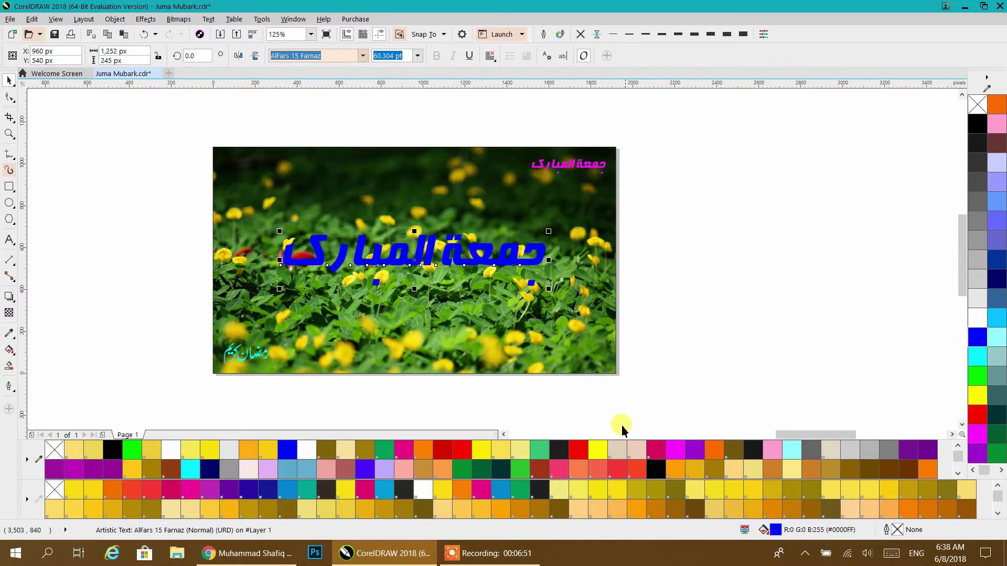
{"action": "left_click", "coordinate": [578, 449]}
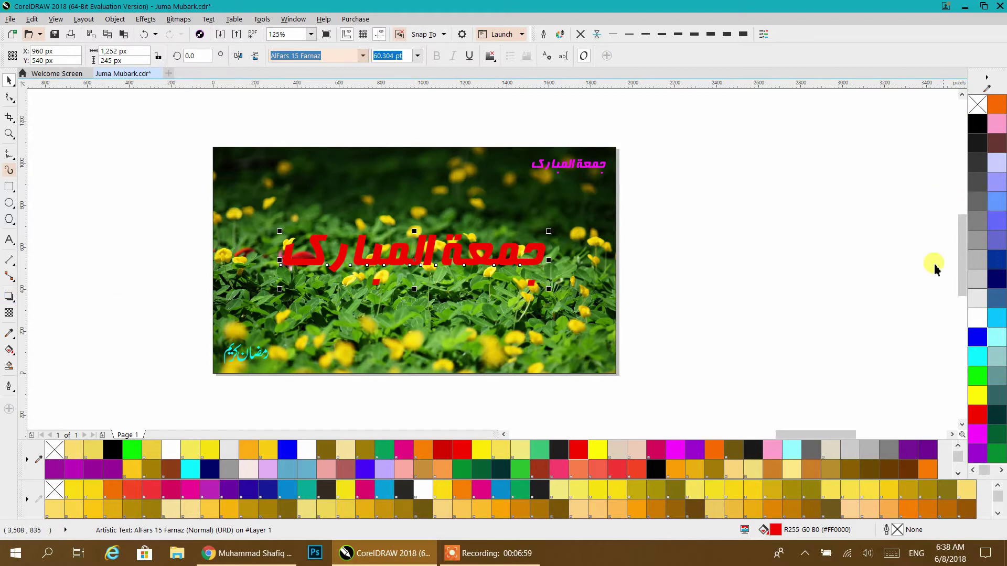
{"action": "left_click", "coordinate": [977, 356]}
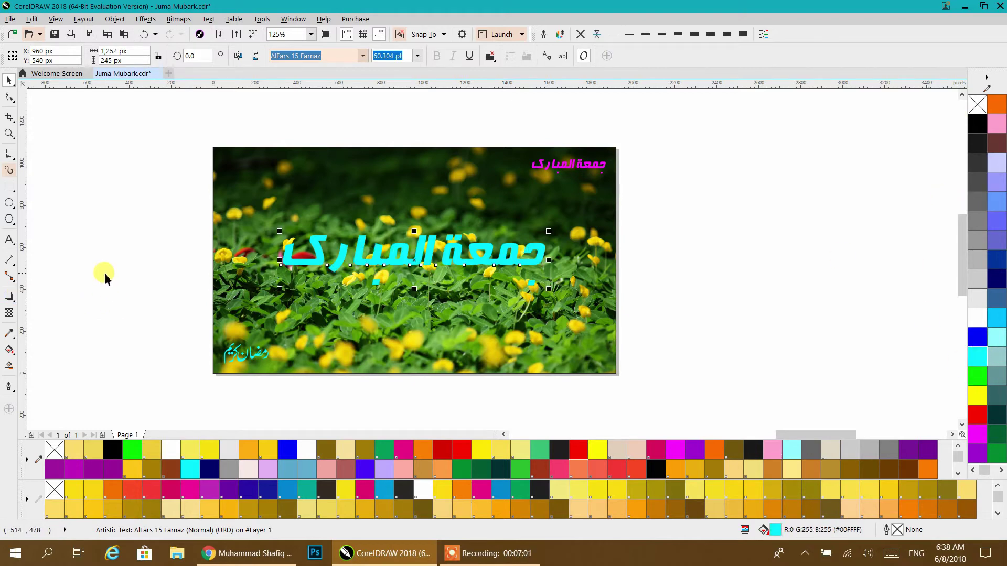
- Add a black drop shadow to the central lettering with opacity 80, feathering 8 and the Outside feathering direction
{"action": "left_click", "coordinate": [8, 297]}
{"action": "left_click_drag", "start_coordinate": [403, 254], "coordinate": [545, 260]}
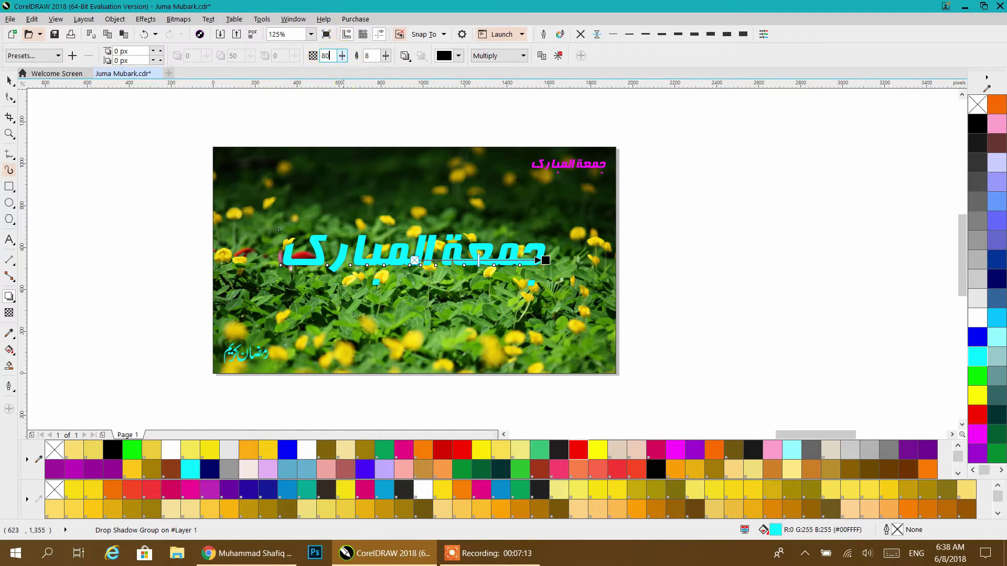
{"action": "key", "text": "Return"}
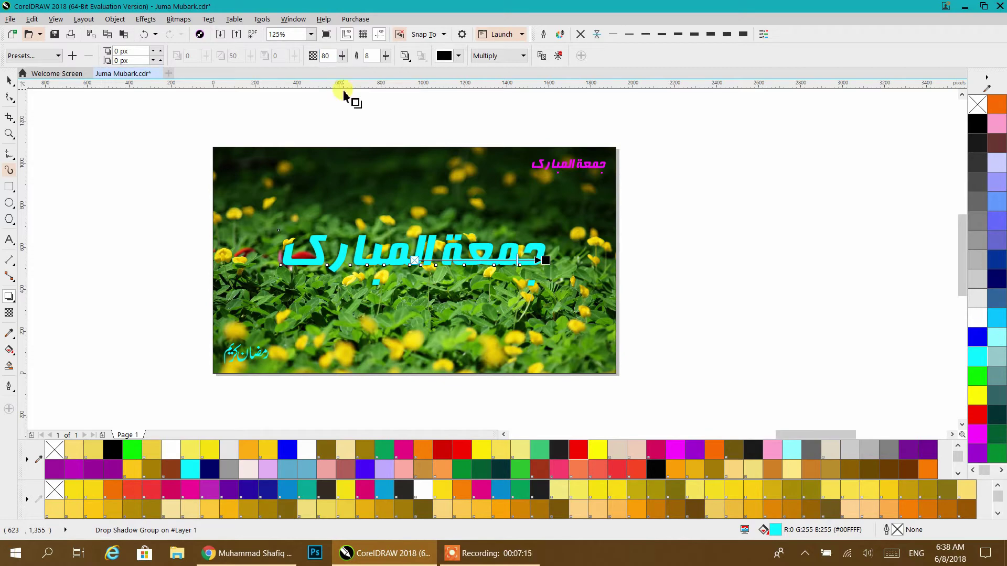
{"action": "left_click", "coordinate": [400, 56]}
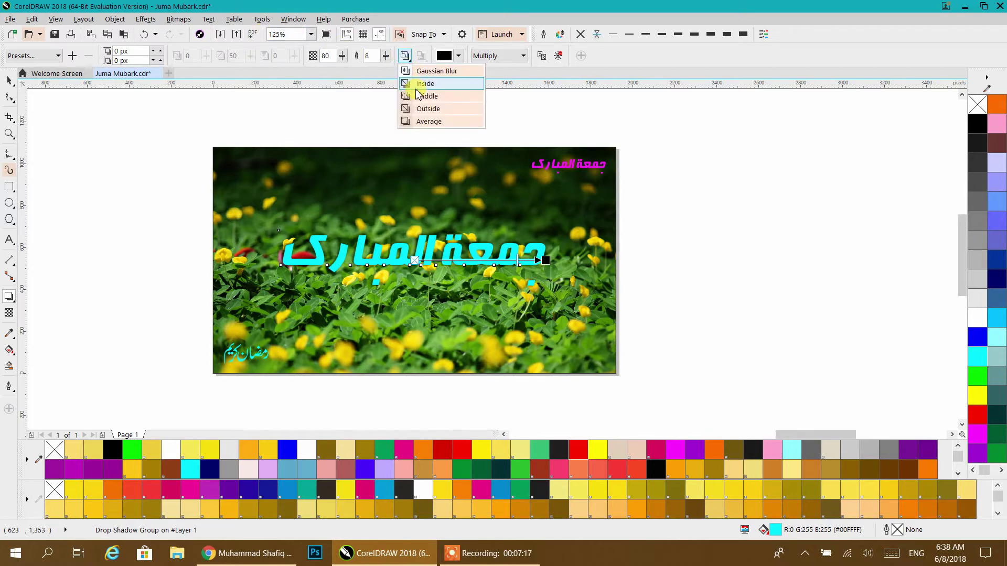
{"action": "left_click", "coordinate": [416, 111]}
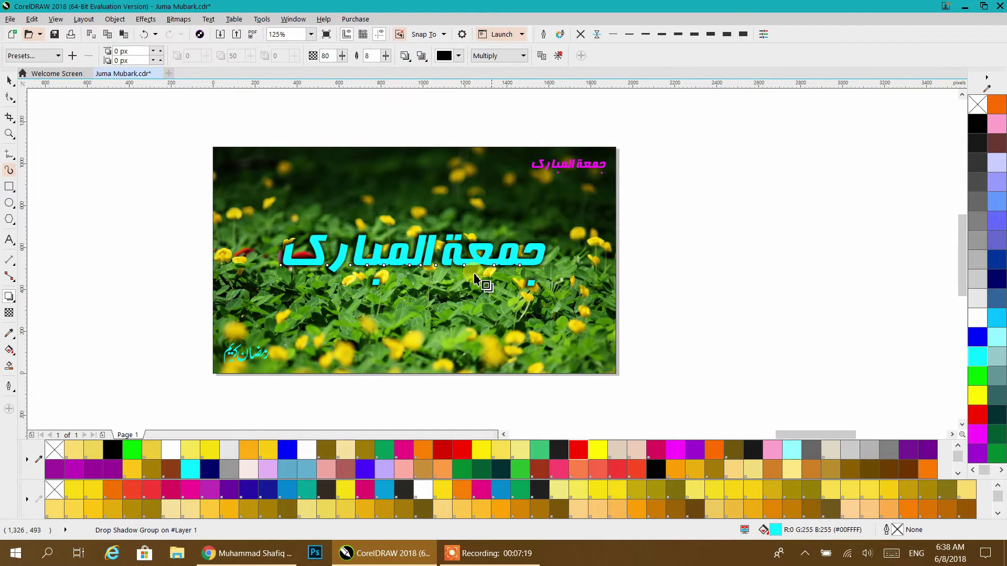
{"action": "left_click", "coordinate": [10, 81]}
{"action": "left_click", "coordinate": [117, 195]}
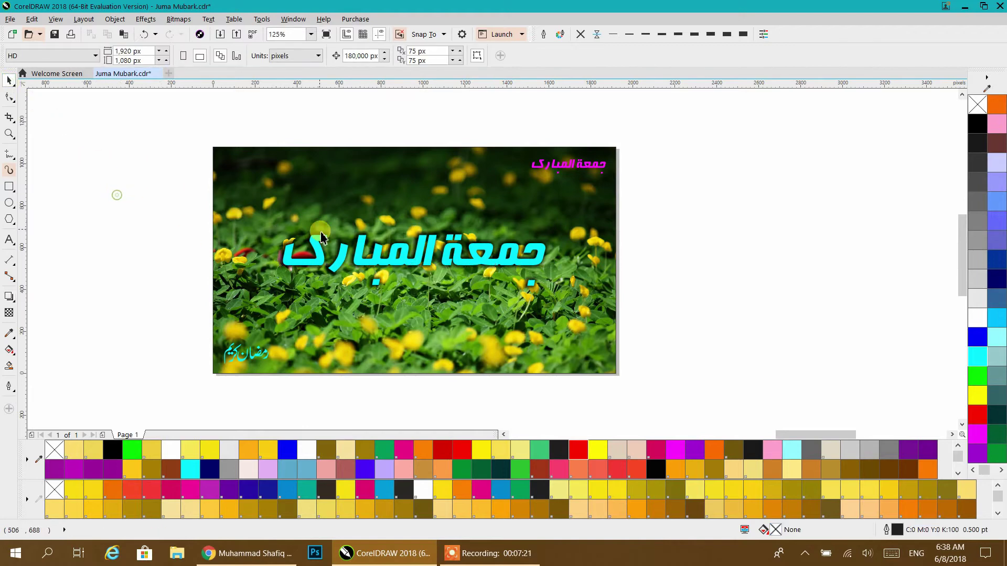
- Move the shadowed lettering beside the page to inspect its shadow, and center it back on the page
{"action": "left_click_drag", "start_coordinate": [446, 278], "coordinate": [738, 255]}
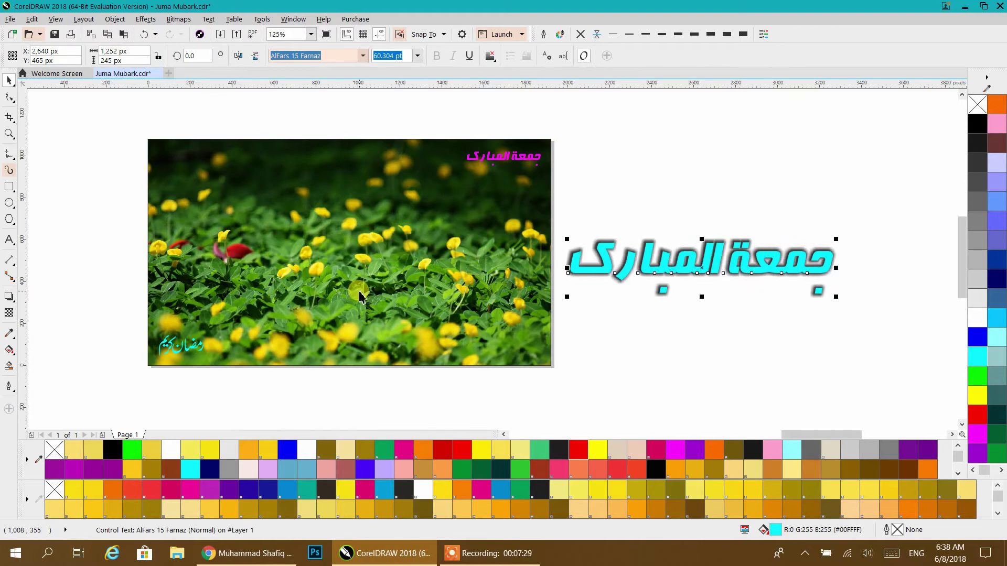
{"action": "key", "text": "p"}
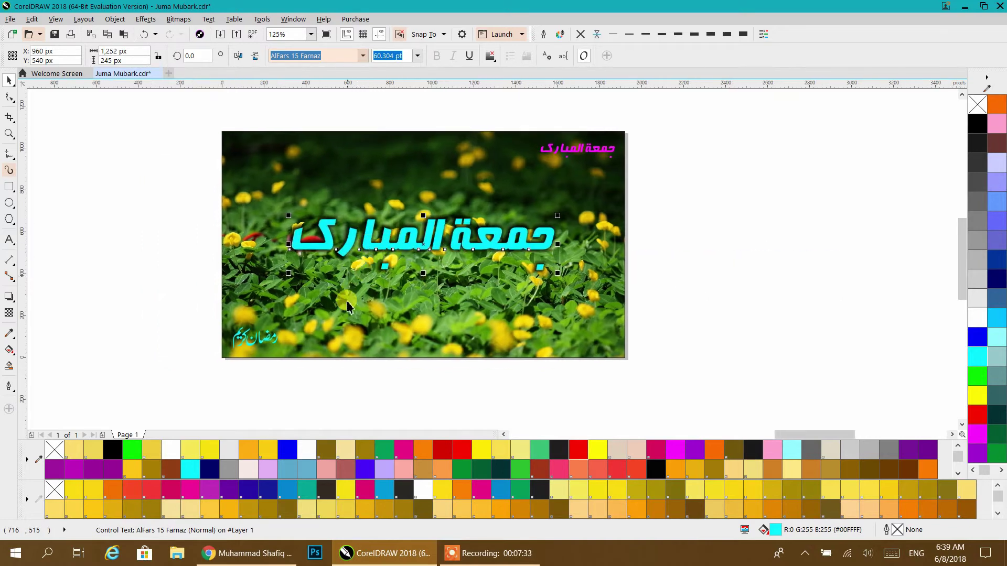
{"action": "scroll", "coordinate": [483, 249], "scroll_direction": "up", "scroll_amount": 1}
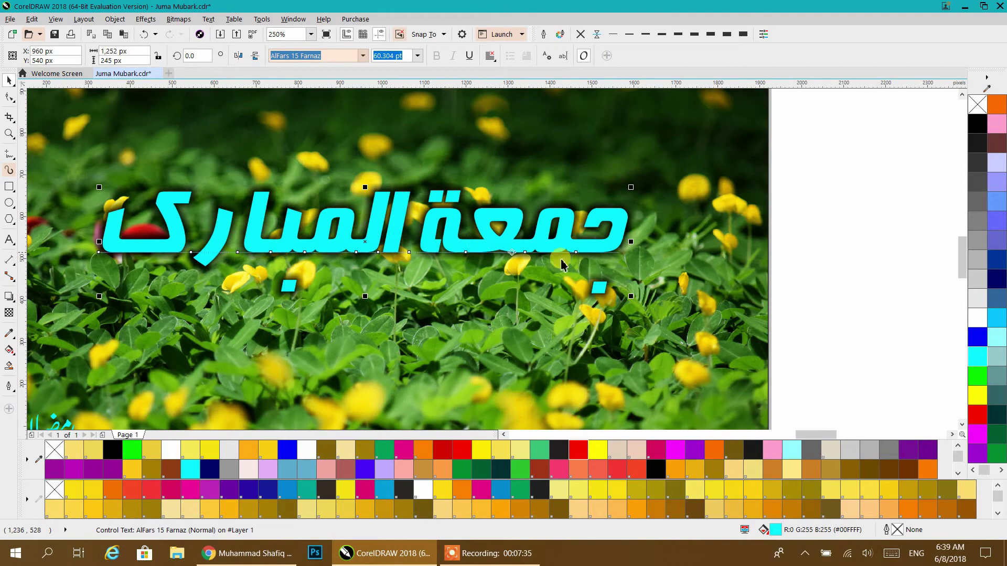
{"action": "scroll", "coordinate": [553, 241], "scroll_direction": "down", "scroll_amount": 1}
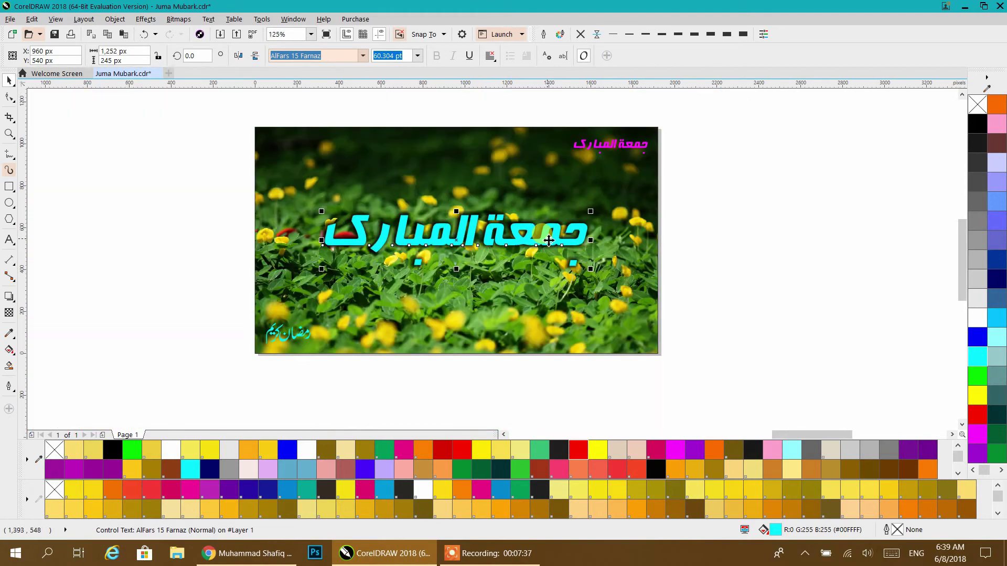
{"action": "scroll", "coordinate": [548, 240], "scroll_direction": "down", "scroll_amount": 1}
{"action": "scroll", "coordinate": [552, 233], "scroll_direction": "up", "scroll_amount": 1}
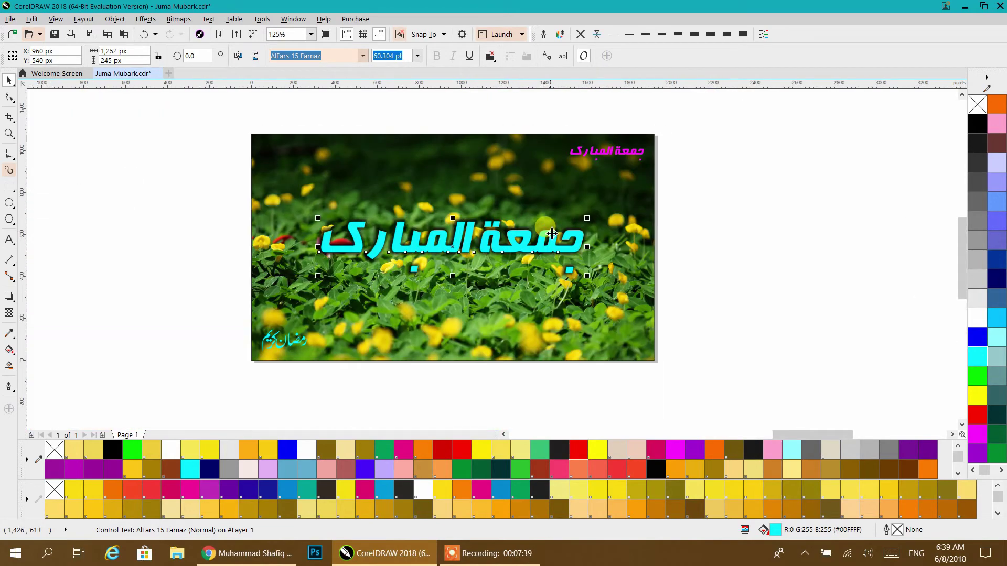
- Change the central lettering's font to AlQalam Fateh
{"action": "left_click", "coordinate": [363, 55]}
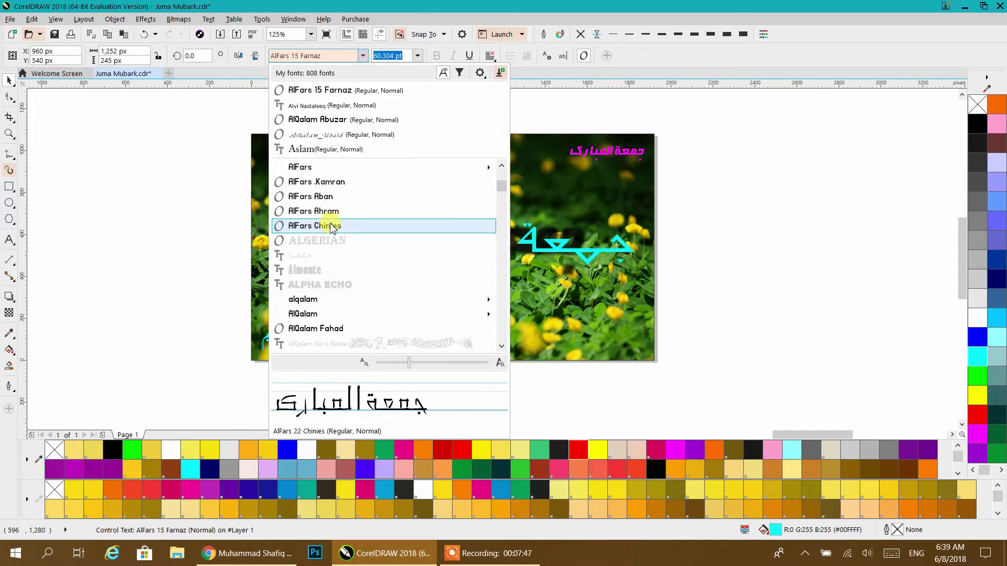
{"action": "scroll", "coordinate": [328, 223], "scroll_direction": "down", "scroll_amount": 2}
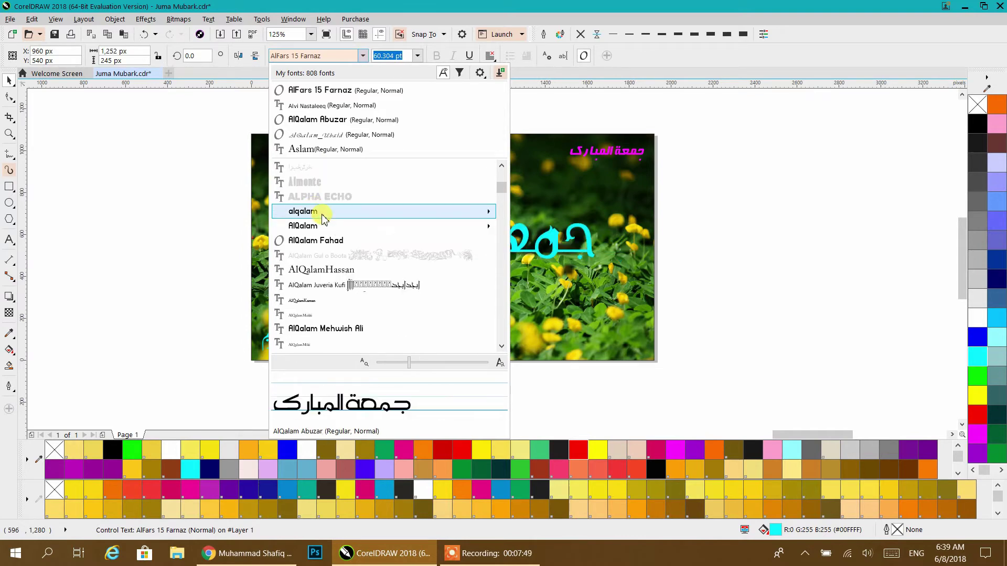
{"action": "mouse_move", "coordinate": [325, 226]}
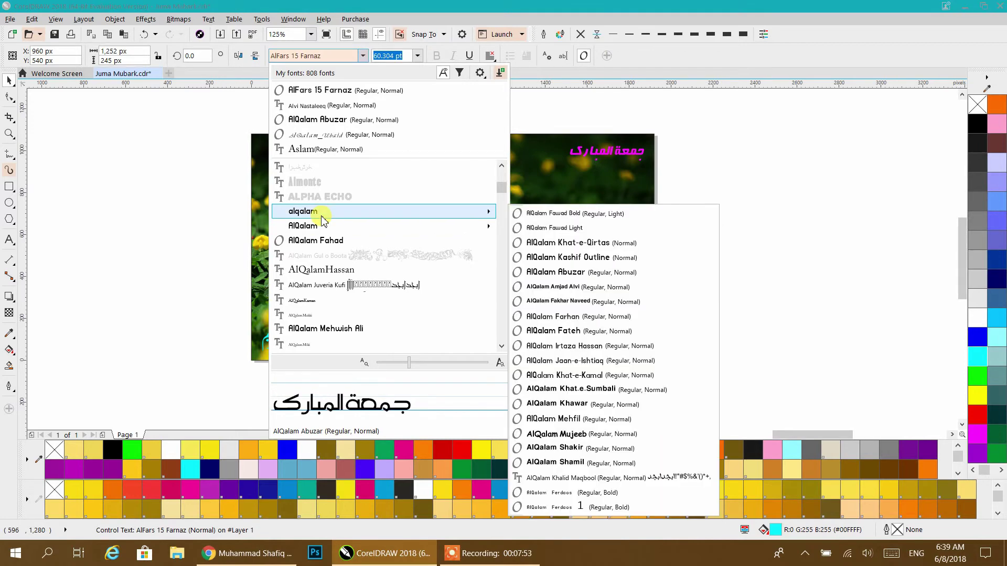
{"action": "left_click", "coordinate": [553, 331]}
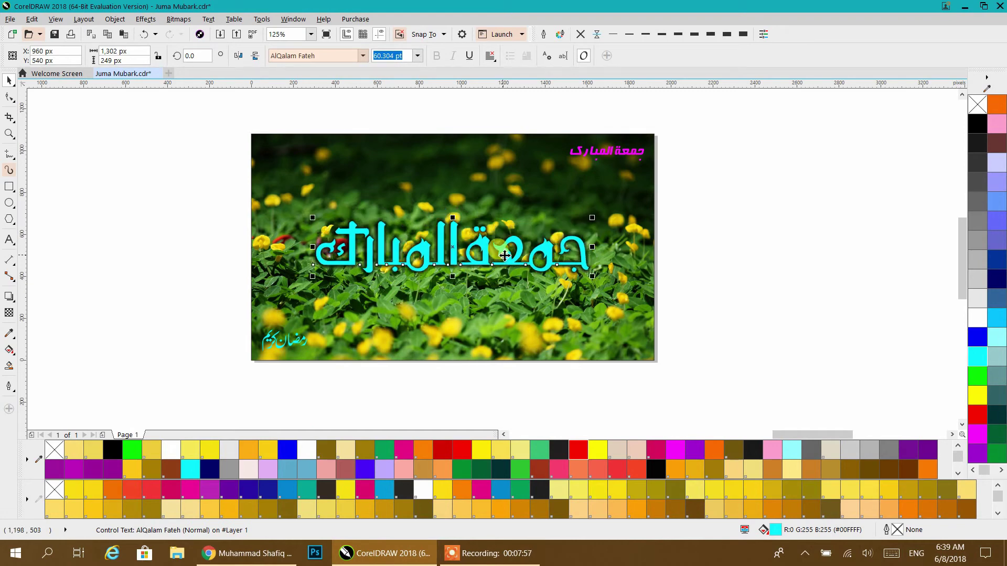
{"action": "left_click", "coordinate": [702, 234]}
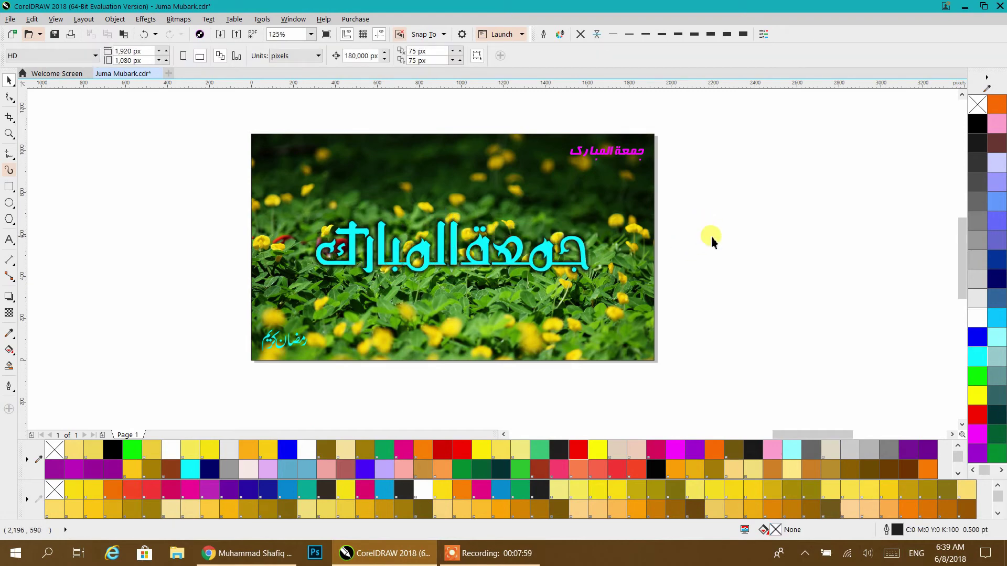
- Set the central lettering's font to AlQalam Kaman, scale it down to about 1,519 × 297 px and center it on the page
{"action": "left_click", "coordinate": [500, 255]}
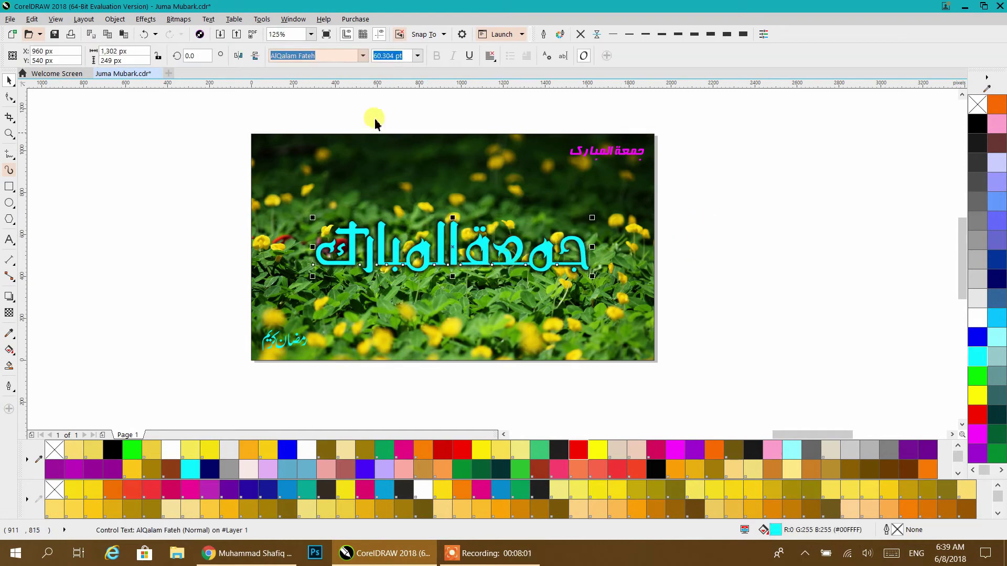
{"action": "left_click", "coordinate": [364, 56]}
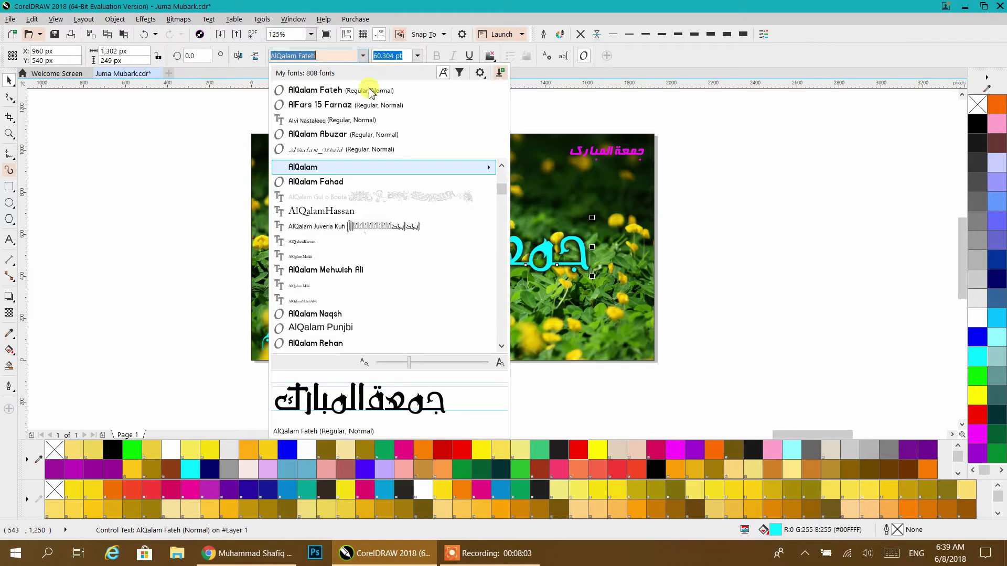
{"action": "left_click", "coordinate": [371, 240]}
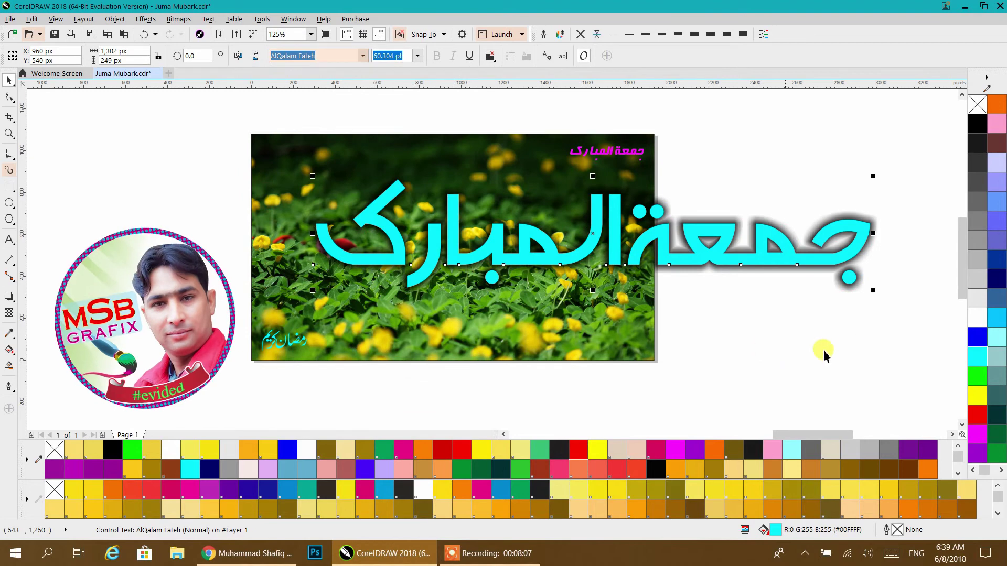
{"action": "left_click_drag", "start_coordinate": [872, 289], "coordinate": [639, 330]}
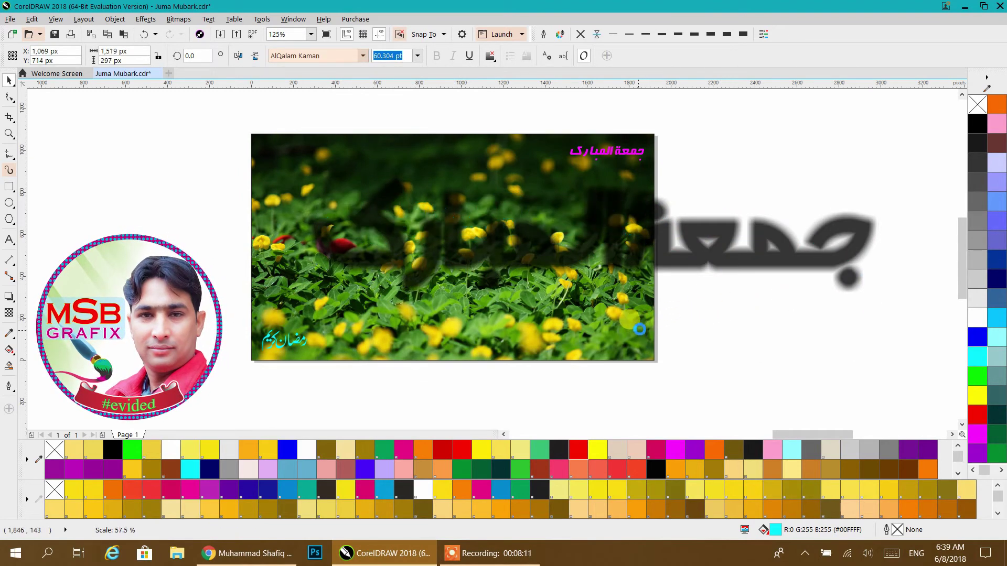
{"action": "key", "text": "p"}
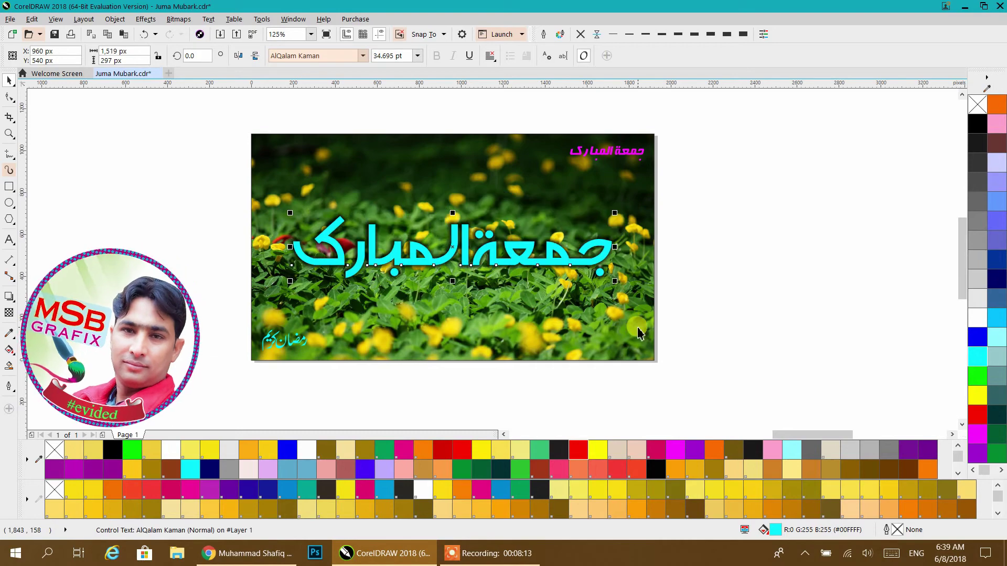
{"action": "left_click", "coordinate": [699, 256]}
- Enlarge the small رمضان کریم lettering in the page's lower corner to about 255 × 120 px and fill it white
{"action": "scroll", "coordinate": [699, 255], "scroll_direction": "down", "scroll_amount": 4}
{"action": "left_click_drag", "start_coordinate": [725, 180], "coordinate": [784, 264]}
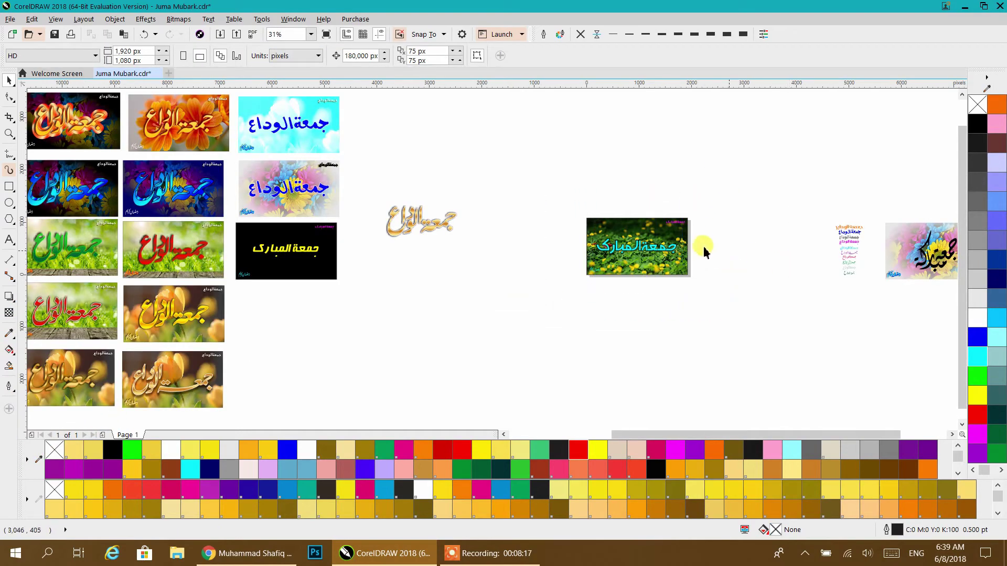
{"action": "scroll", "coordinate": [636, 257], "scroll_direction": "up", "scroll_amount": 4}
{"action": "scroll", "coordinate": [575, 286], "scroll_direction": "up", "scroll_amount": 2}
{"action": "left_click", "coordinate": [392, 332]}
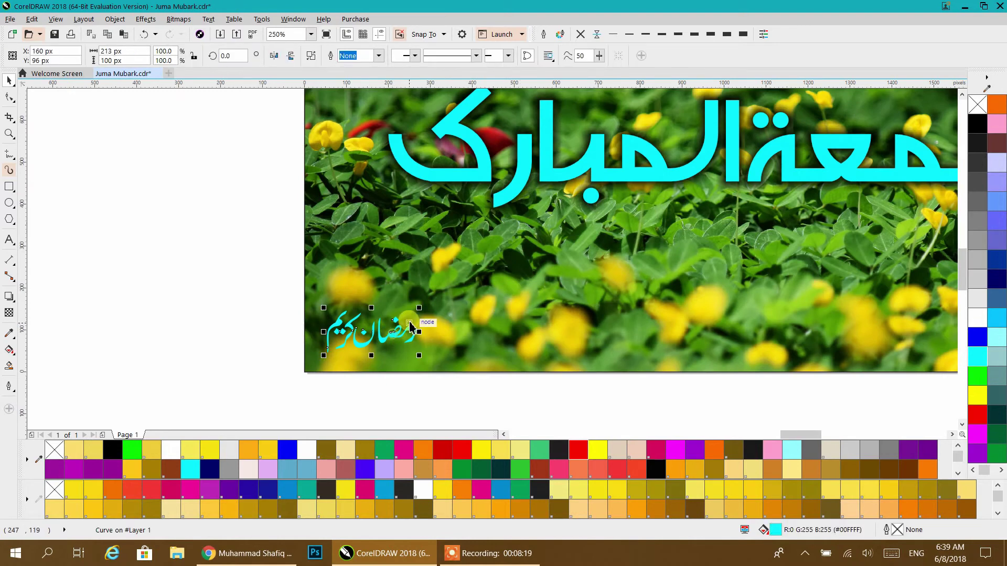
{"action": "left_click_drag", "start_coordinate": [422, 310], "coordinate": [440, 301]}
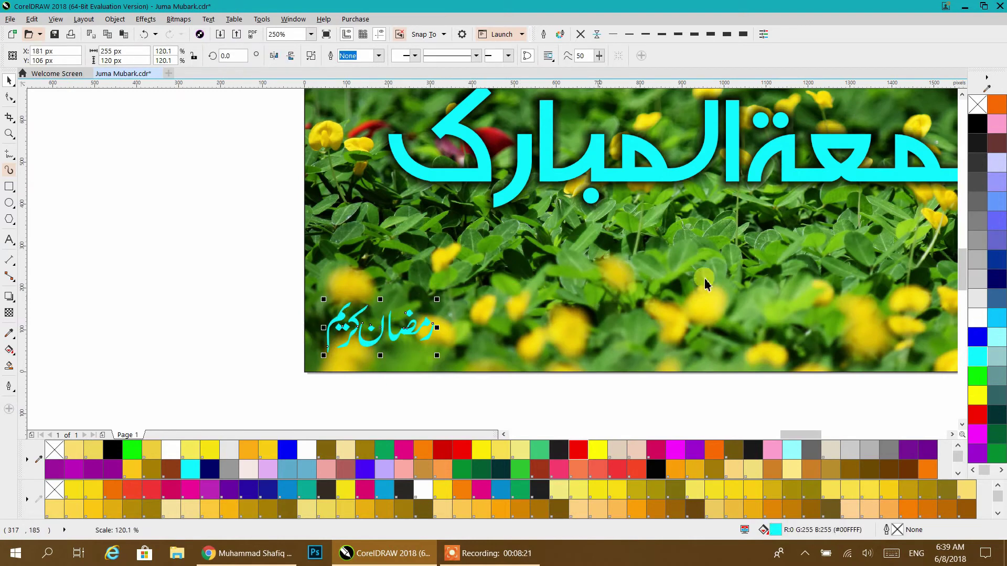
{"action": "left_click", "coordinate": [976, 125]}
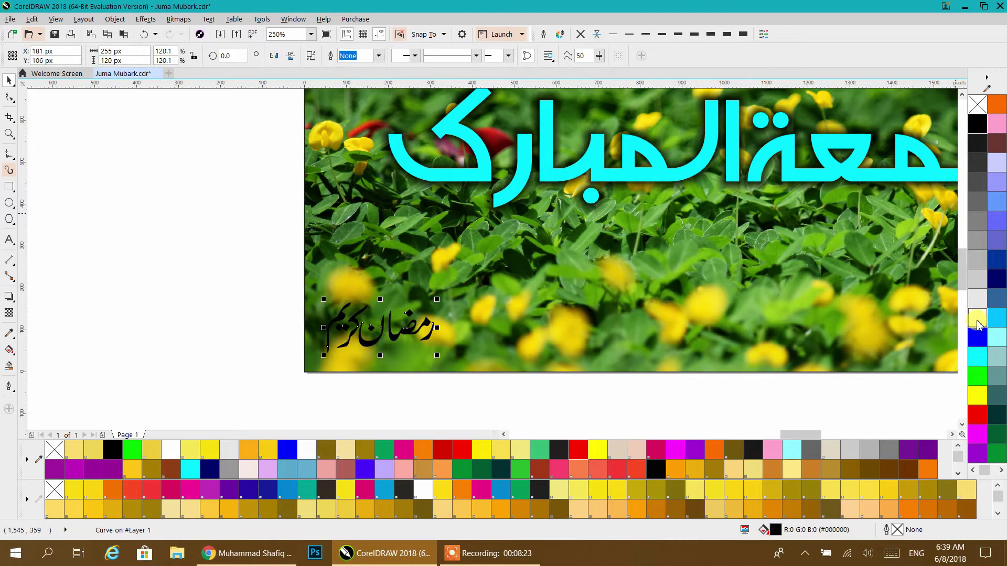
{"action": "left_click", "coordinate": [977, 319]}
{"action": "left_click", "coordinate": [207, 271]}
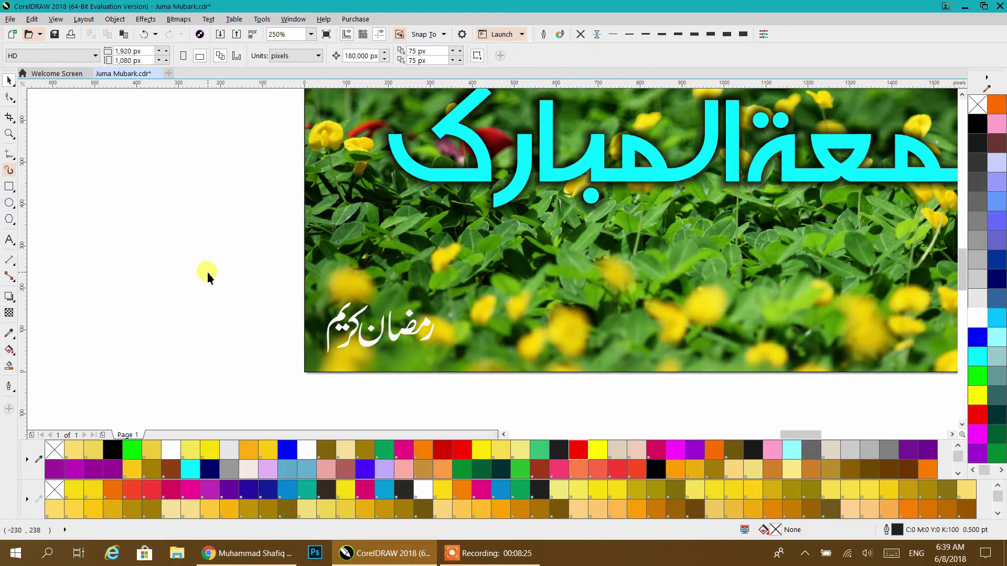
- Place a duplicate of the white رمضان کریم lettering slightly above the original, offset about 3 px upward
{"action": "scroll", "coordinate": [354, 343], "scroll_direction": "up", "scroll_amount": 2}
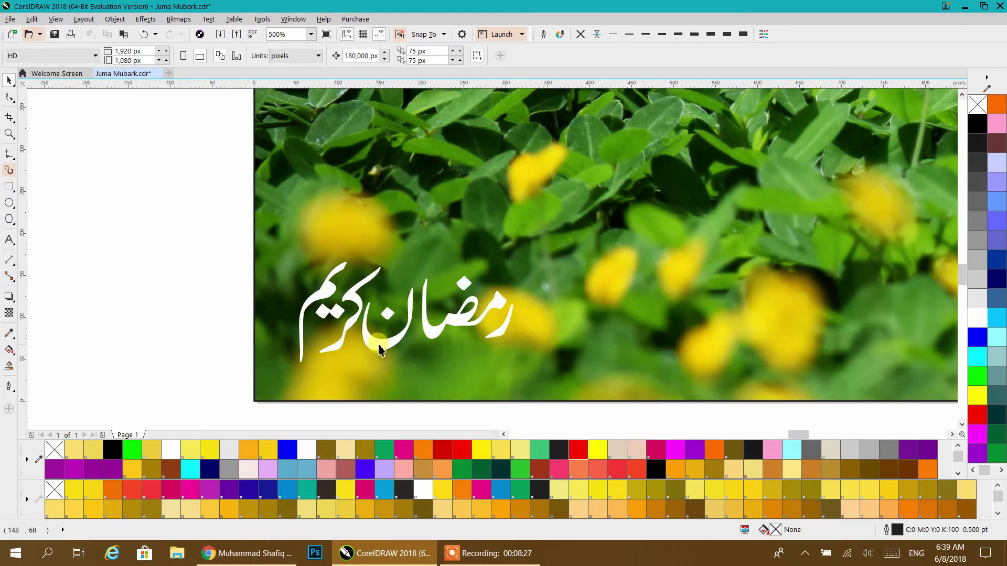
{"action": "scroll", "coordinate": [379, 351], "scroll_direction": "up", "scroll_amount": 2}
{"action": "left_click_drag", "start_coordinate": [379, 347], "coordinate": [378, 345]}
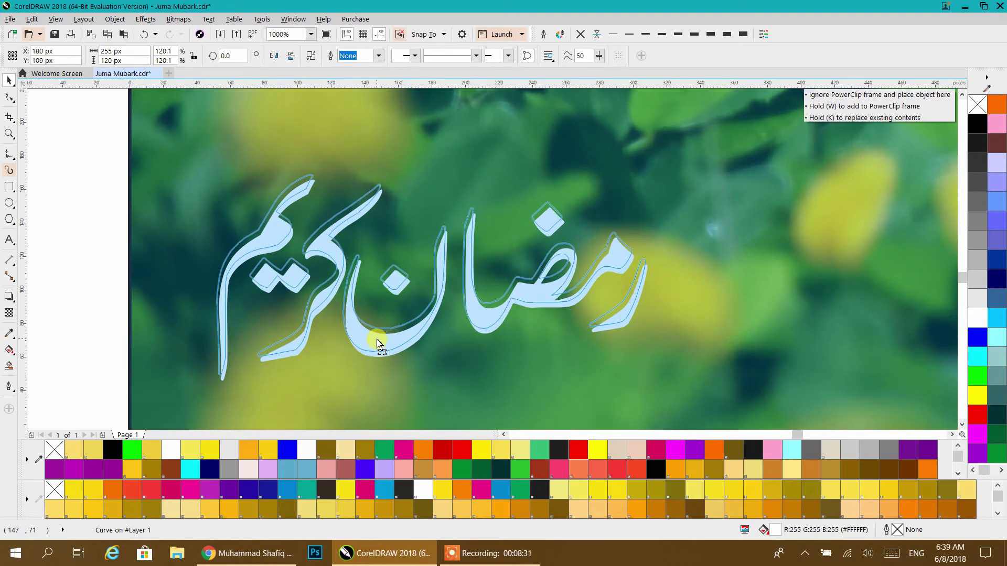
{"action": "left_click_drag", "start_coordinate": [377, 343], "coordinate": [377, 340]}
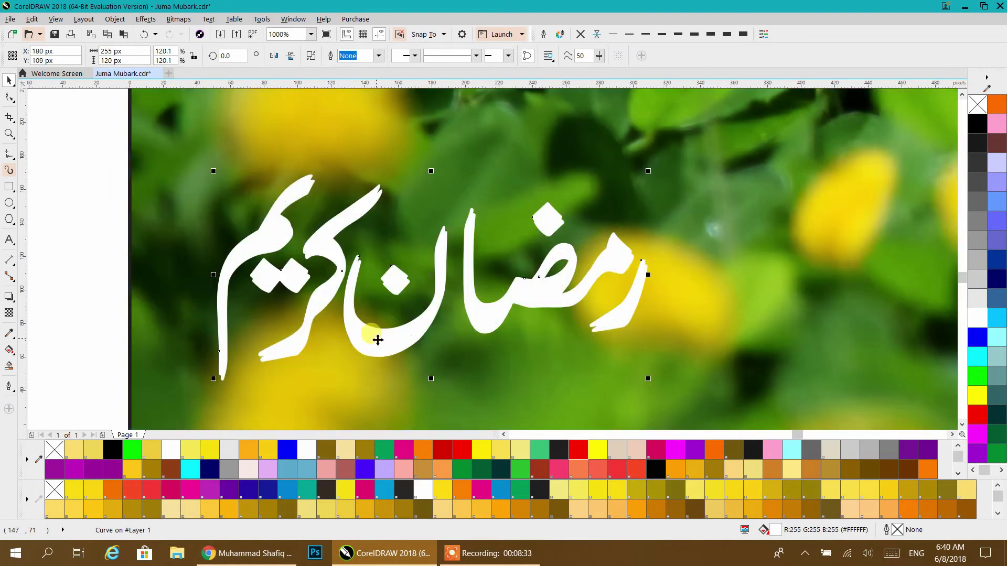
{"action": "left_click", "coordinate": [107, 224]}
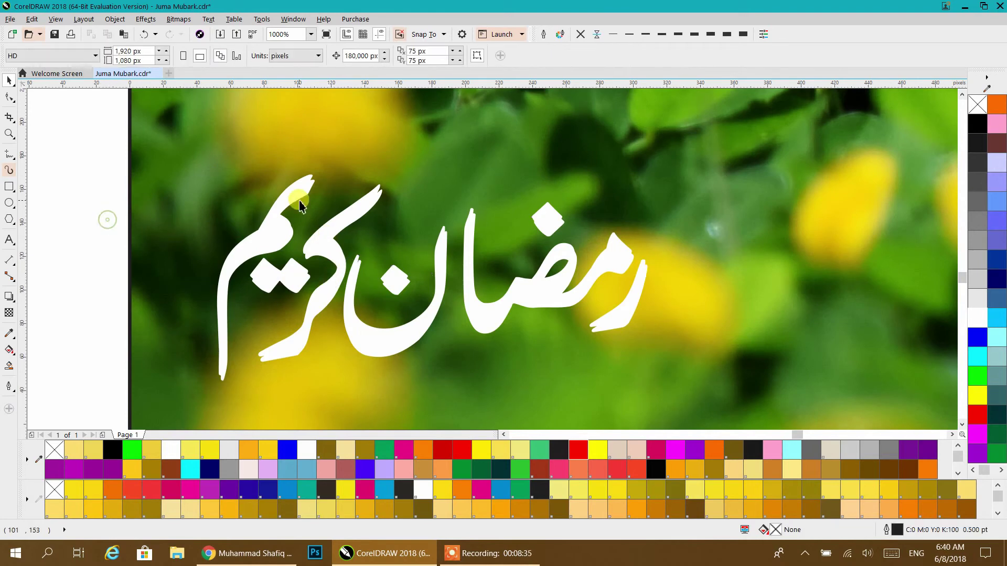
- Fill the rear copy of the small رمضان کریم lettering with black
{"action": "scroll", "coordinate": [312, 180], "scroll_direction": "up", "scroll_amount": 6}
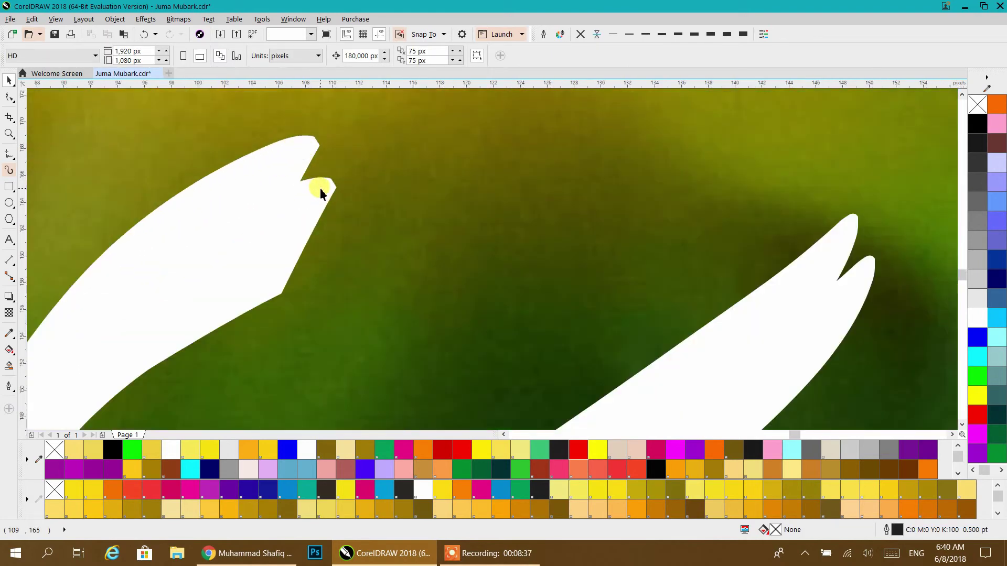
{"action": "left_click", "coordinate": [321, 193]}
{"action": "left_click", "coordinate": [977, 126]}
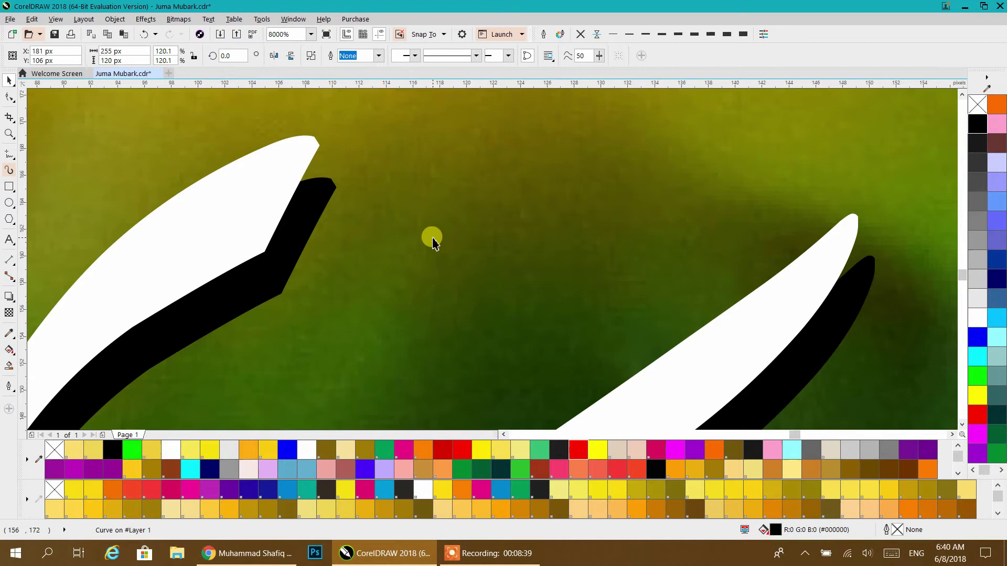
{"action": "scroll", "coordinate": [431, 233], "scroll_direction": "down", "scroll_amount": 8}
{"action": "scroll", "coordinate": [522, 323], "scroll_direction": "up", "scroll_amount": 2}
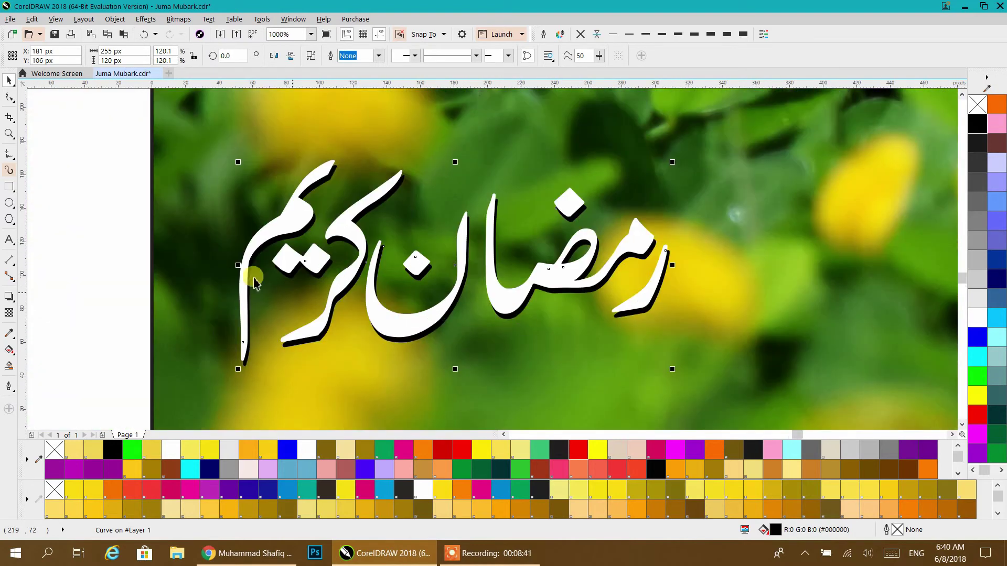
{"action": "left_click", "coordinate": [126, 241]}
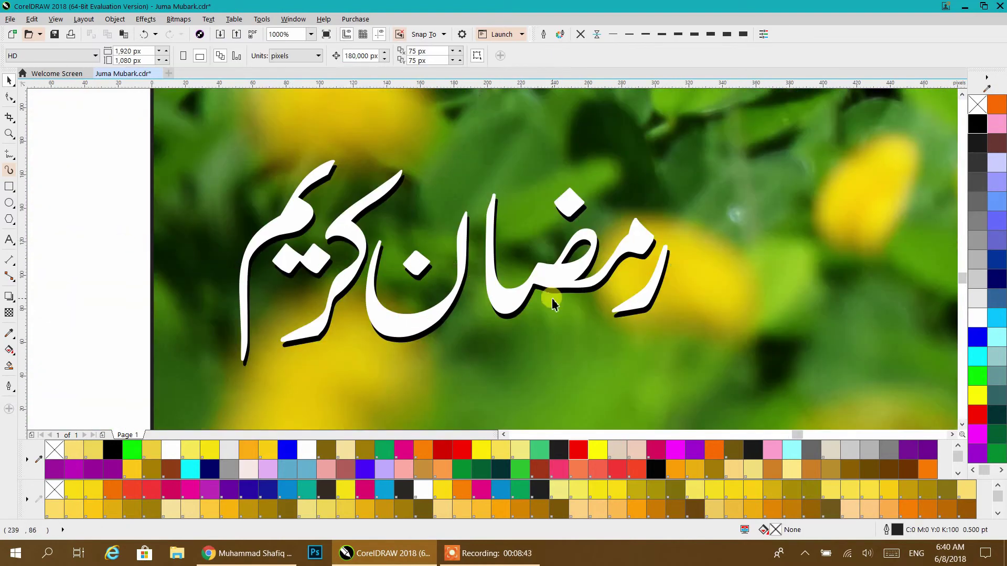
- Give the black رمضان کریم copy behind the white lettering a 1.5 pt outline
{"action": "scroll", "coordinate": [545, 286], "scroll_direction": "up", "scroll_amount": 2}
{"action": "left_click", "coordinate": [562, 281]}
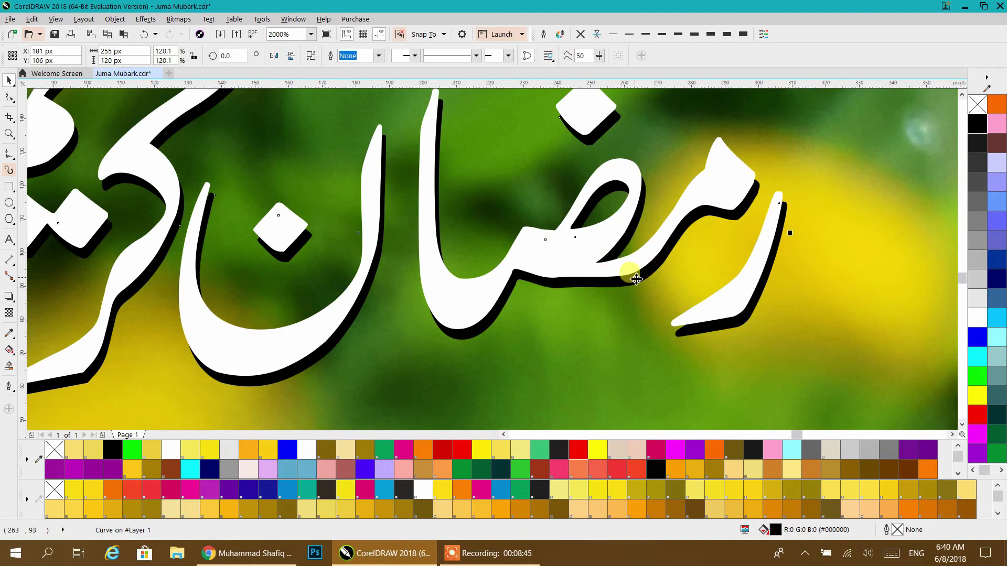
{"action": "left_click", "coordinate": [662, 35]}
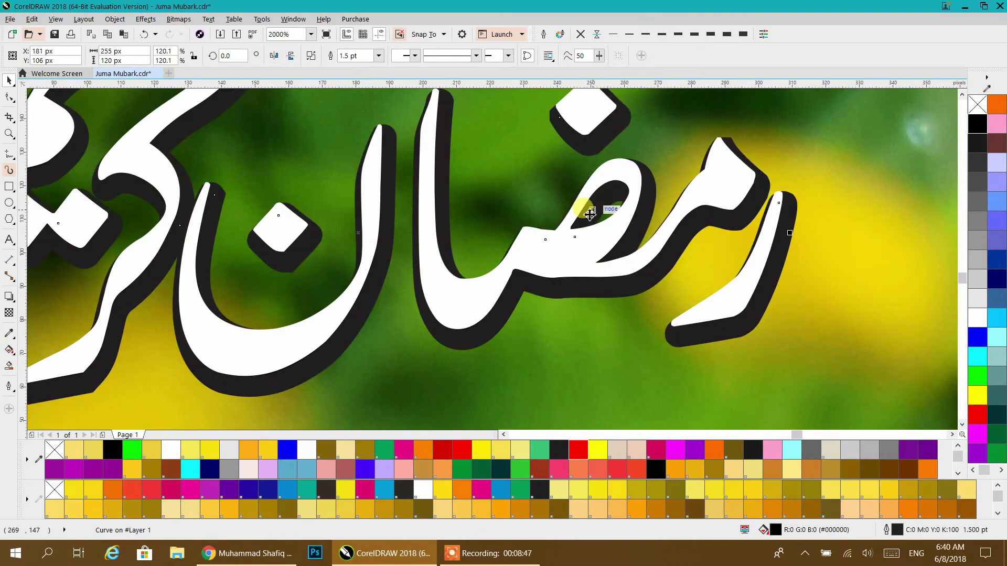
{"action": "scroll", "coordinate": [586, 224], "scroll_direction": "down", "scroll_amount": 4}
{"action": "scroll", "coordinate": [586, 224], "scroll_direction": "down", "scroll_amount": 4}
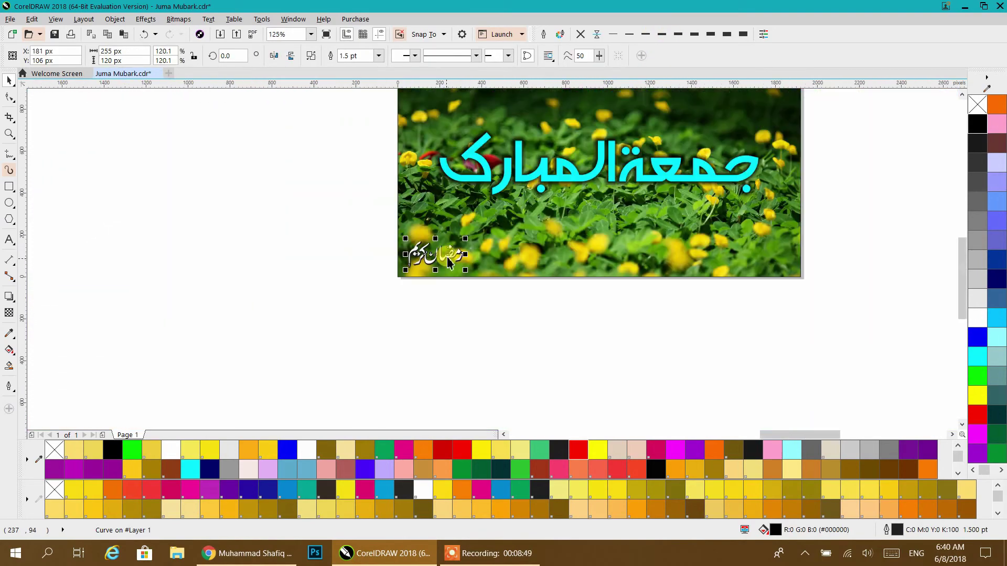
- Select the whole six-object greeting design and place a copy beneath the black جمعة المبارک sample among the finished designs beside the page
{"action": "left_click_drag", "start_coordinate": [739, 367], "coordinate": [293, 222]}
{"action": "scroll", "coordinate": [294, 222], "scroll_direction": "down", "scroll_amount": 3}
{"action": "scroll", "coordinate": [419, 236], "scroll_direction": "left", "scroll_amount": 5}
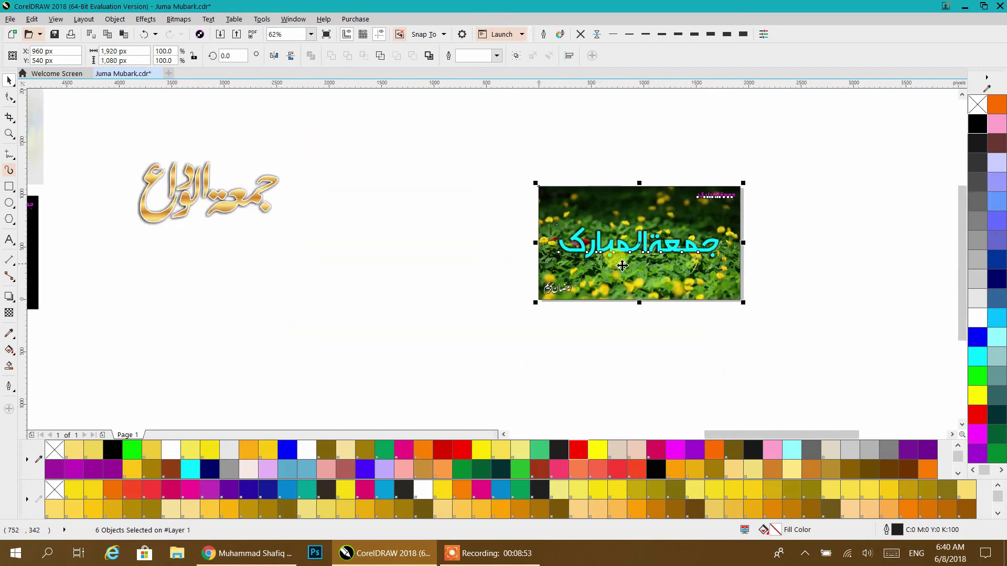
{"action": "scroll", "coordinate": [608, 250], "scroll_direction": "down", "scroll_amount": 2}
{"action": "left_click_drag", "start_coordinate": [537, 292], "coordinate": [568, 243]}
{"action": "left_click_drag", "start_coordinate": [664, 192], "coordinate": [322, 262]}
{"action": "left_click", "coordinate": [490, 263]}
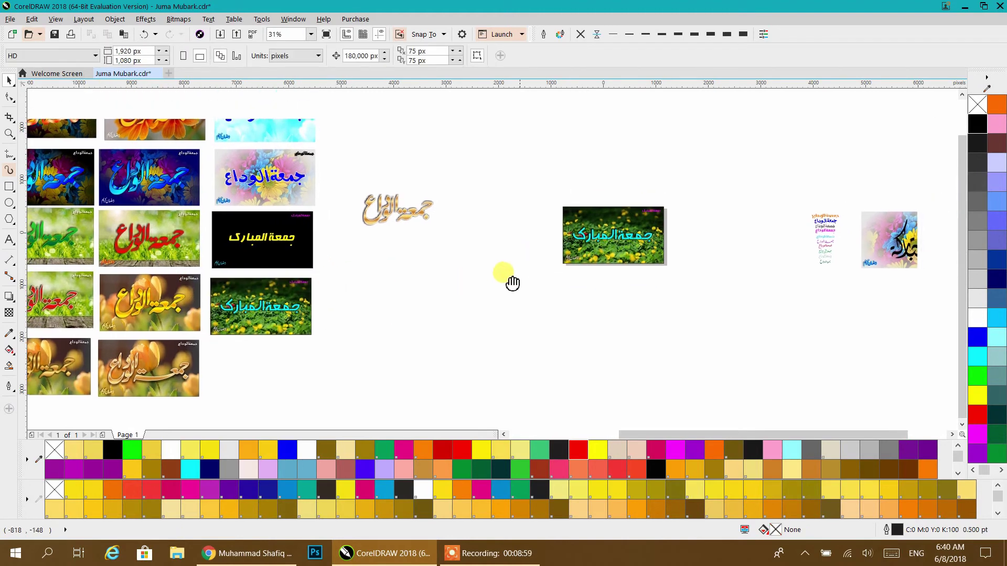
- Move the cyan central lettering off the page into the empty area beside it
{"action": "scroll", "coordinate": [621, 254], "scroll_direction": "up", "scroll_amount": 2}
{"action": "scroll", "coordinate": [621, 253], "scroll_direction": "up", "scroll_amount": 2}
{"action": "scroll", "coordinate": [621, 254], "scroll_direction": "up", "scroll_amount": 1}
{"action": "left_click_drag", "start_coordinate": [621, 236], "coordinate": [577, 270]}
{"action": "scroll", "coordinate": [577, 262], "scroll_direction": "down", "scroll_amount": 1}
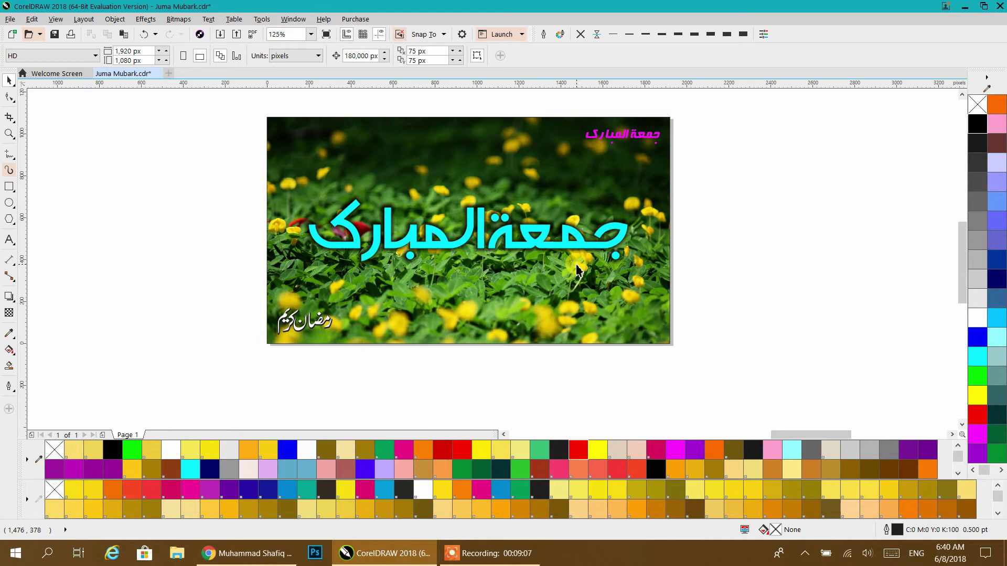
{"action": "scroll", "coordinate": [577, 270], "scroll_direction": "down", "scroll_amount": 2}
{"action": "left_click_drag", "start_coordinate": [577, 270], "coordinate": [702, 202]}
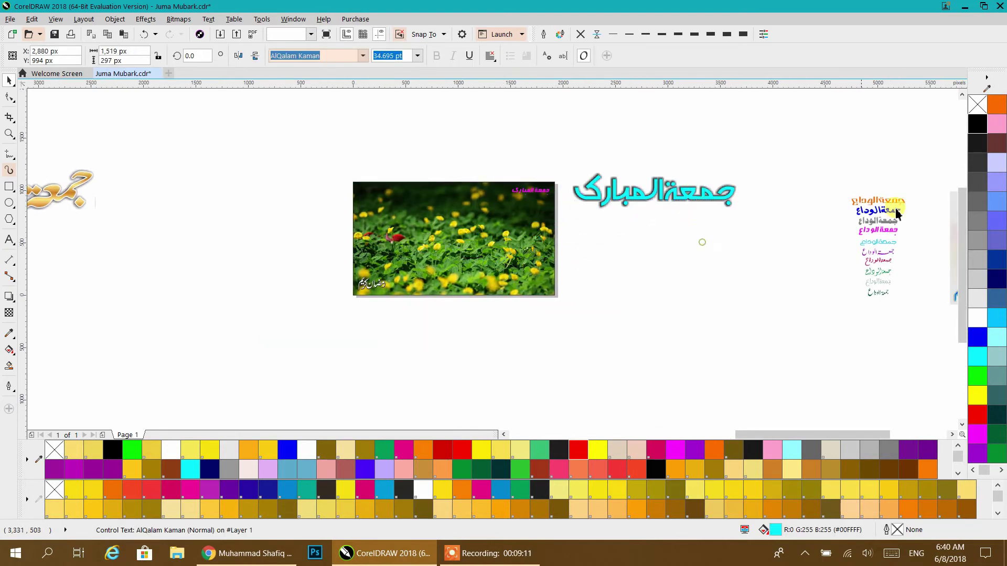
{"action": "left_click", "coordinate": [701, 241]}
- Look over the column of جمعة الوداع font samples and center the cyan lettering on the page
{"action": "scroll", "coordinate": [889, 227], "scroll_direction": "up", "scroll_amount": 4}
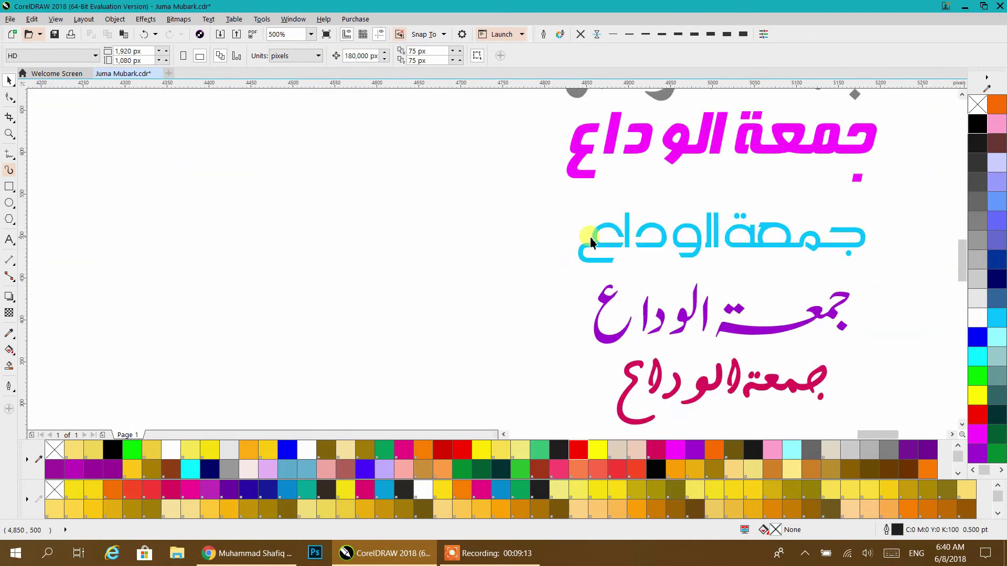
{"action": "left_click_drag", "start_coordinate": [660, 285], "coordinate": [491, 266]}
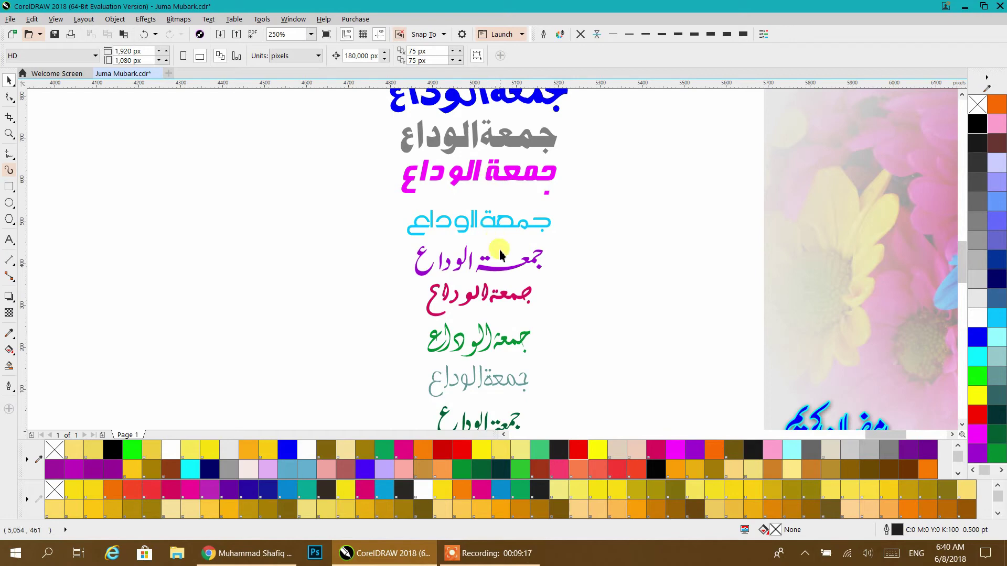
{"action": "scroll", "coordinate": [488, 284], "scroll_direction": "down", "scroll_amount": 2}
{"action": "left_click_drag", "start_coordinate": [486, 285], "coordinate": [513, 284]}
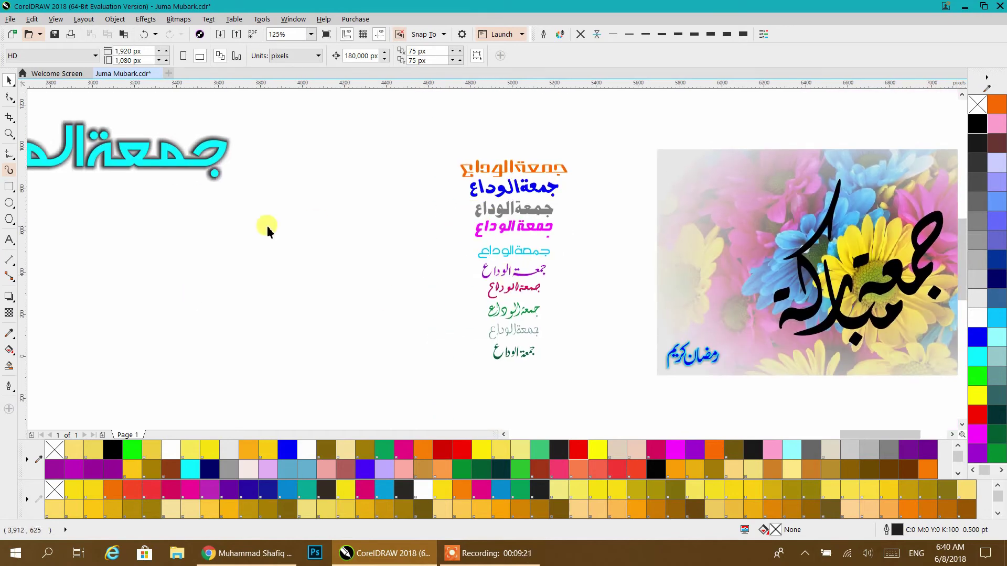
{"action": "left_click_drag", "start_coordinate": [228, 239], "coordinate": [834, 250]}
{"action": "left_click", "coordinate": [700, 177]}
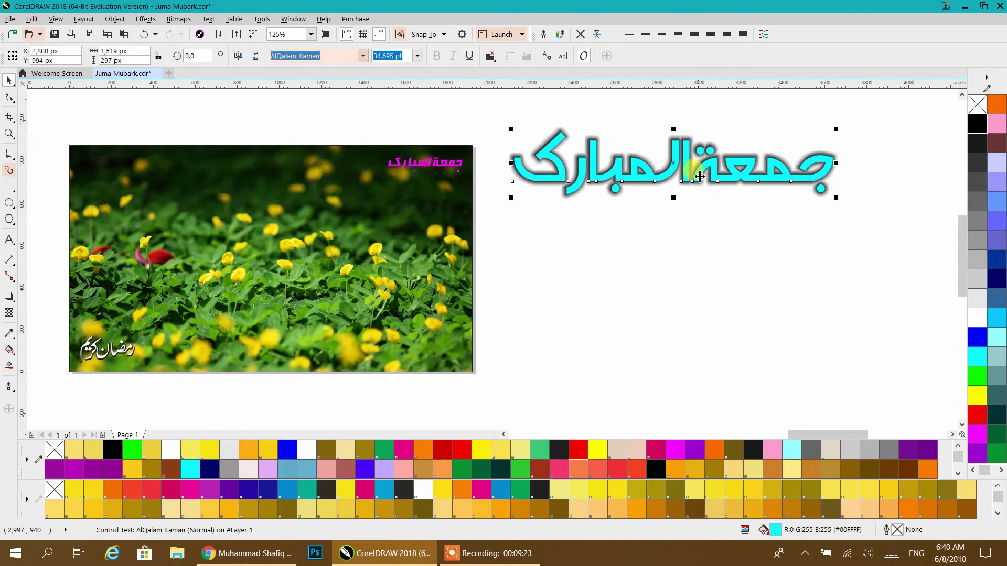
{"action": "key", "text": "p"}
{"action": "left_click_drag", "start_coordinate": [577, 231], "coordinate": [786, 225]}
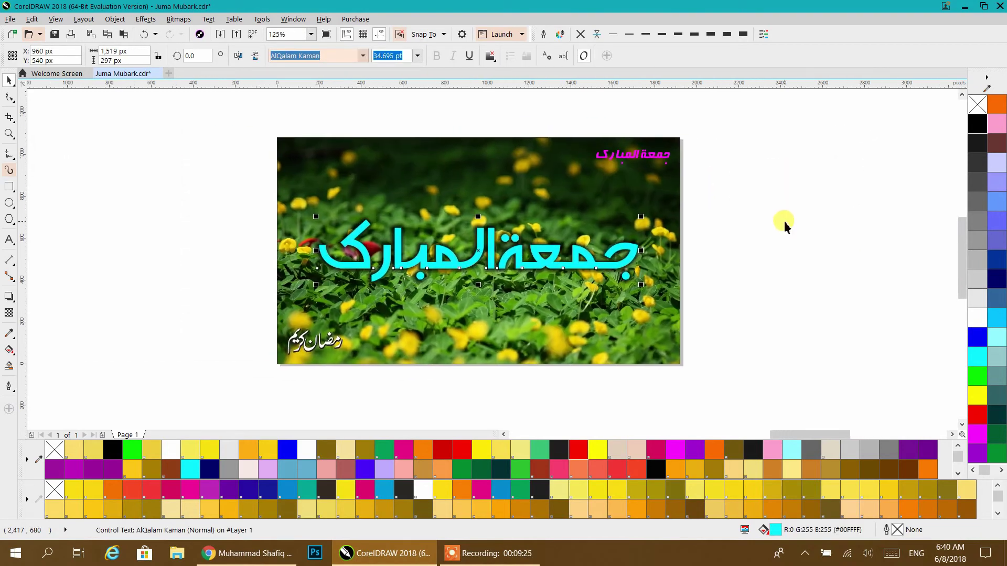
{"action": "left_click", "coordinate": [751, 362]}
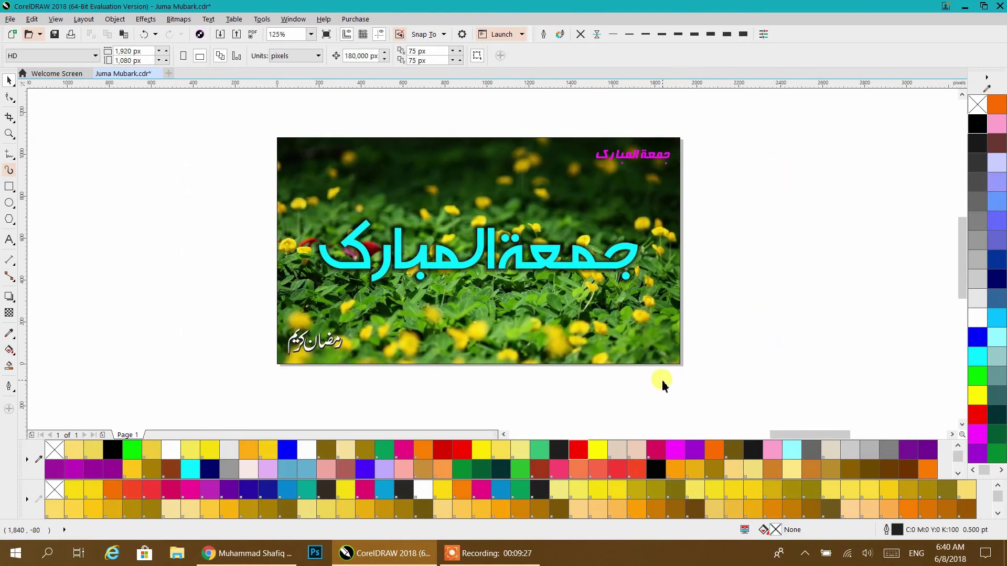
- Remove the outline from the rectangle that holds the flower background photo
{"action": "scroll", "coordinate": [682, 331], "scroll_direction": "up", "scroll_amount": 5}
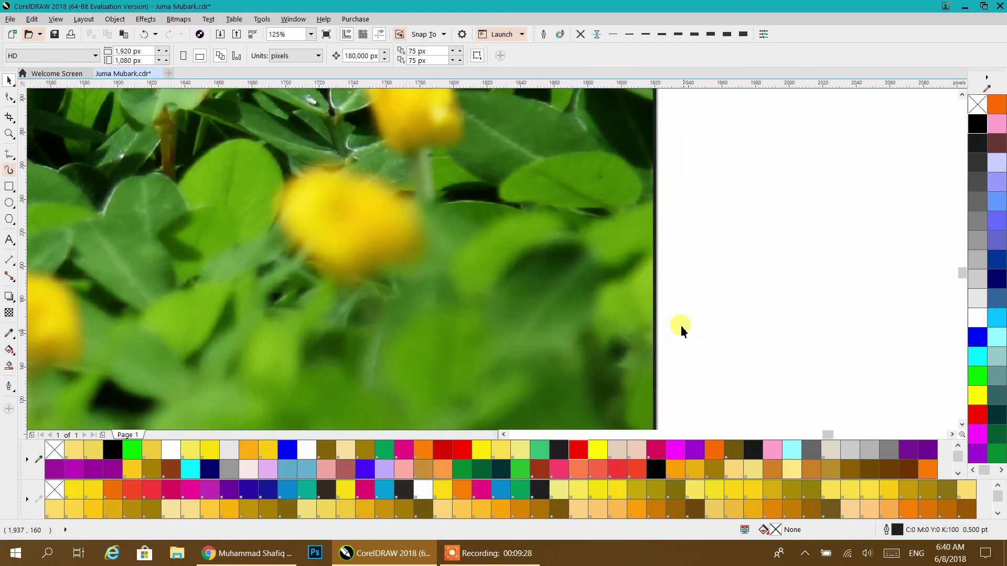
{"action": "left_click", "coordinate": [646, 256]}
{"action": "left_click", "coordinate": [579, 34]}
{"action": "scroll", "coordinate": [697, 244], "scroll_direction": "down", "scroll_amount": 5}
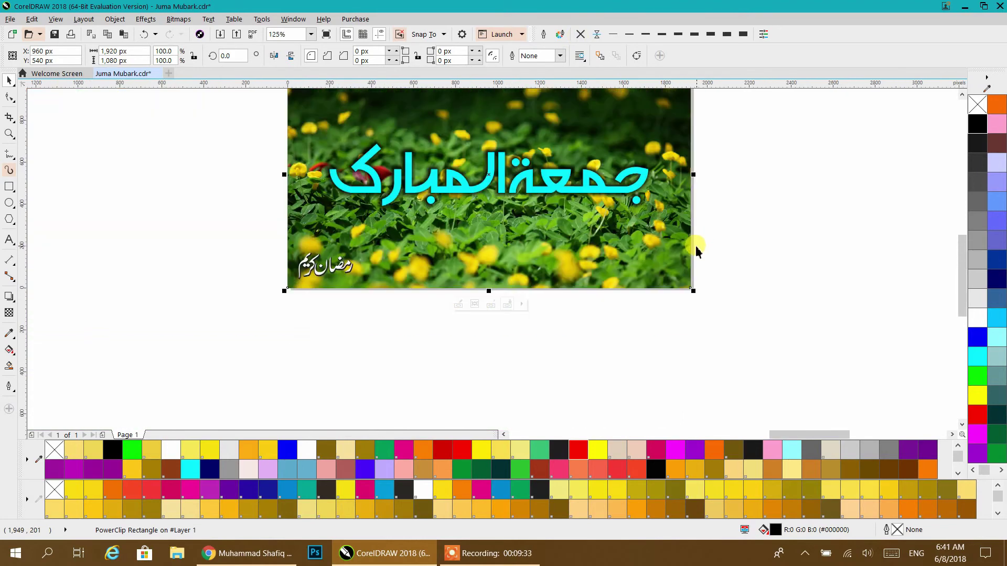
- Select all six objects of the greeting and export only the selection to the Soft (D:) drive as the PNG file Juma Mubark
{"action": "scroll", "coordinate": [697, 251], "scroll_direction": "up", "scroll_amount": 2}
{"action": "left_click_drag", "start_coordinate": [720, 382], "coordinate": [263, 111]}
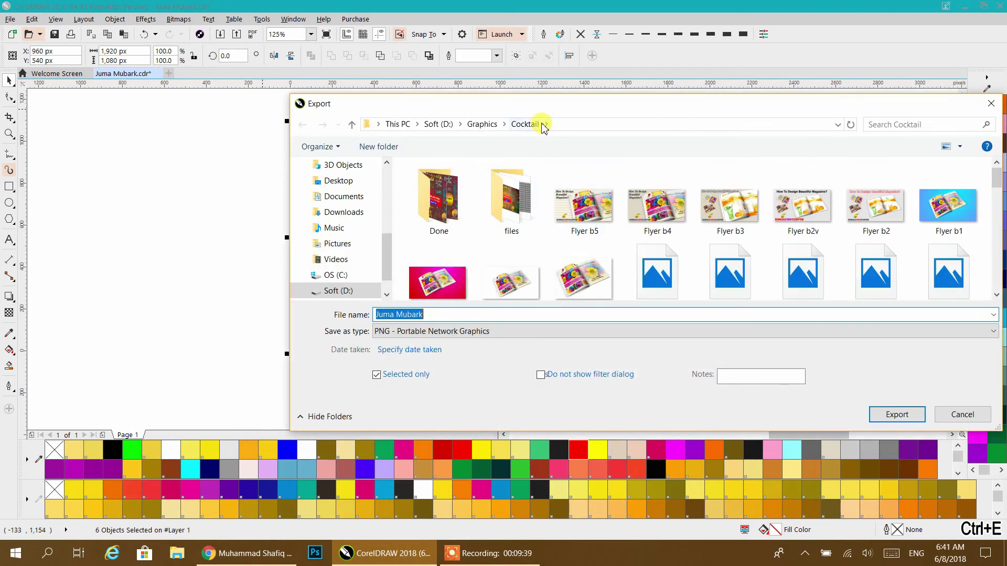
{"action": "left_click_drag", "start_coordinate": [580, 114], "coordinate": [430, 62]}
{"action": "left_click", "coordinate": [283, 77]}
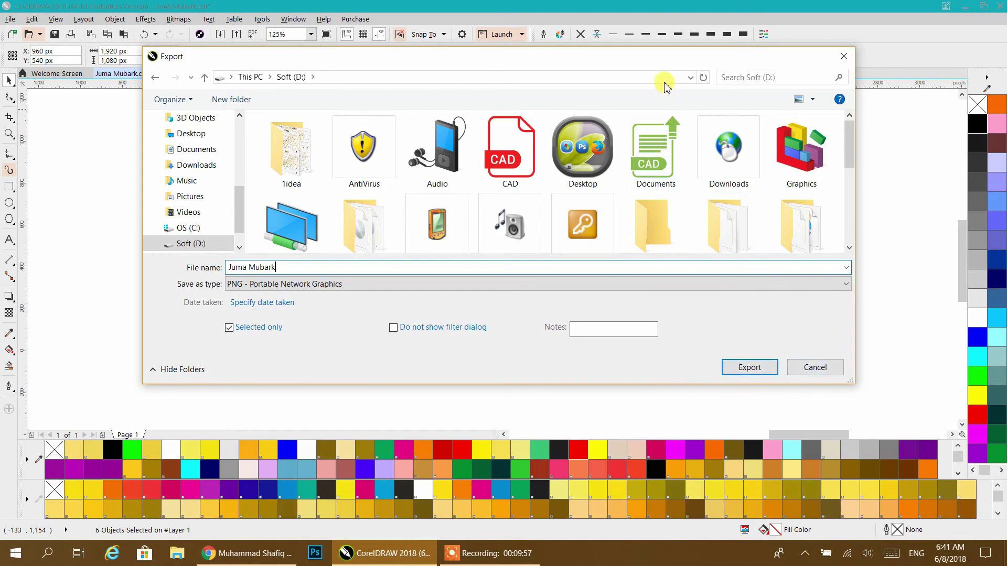
{"action": "left_click_drag", "start_coordinate": [656, 58], "coordinate": [666, 435]}
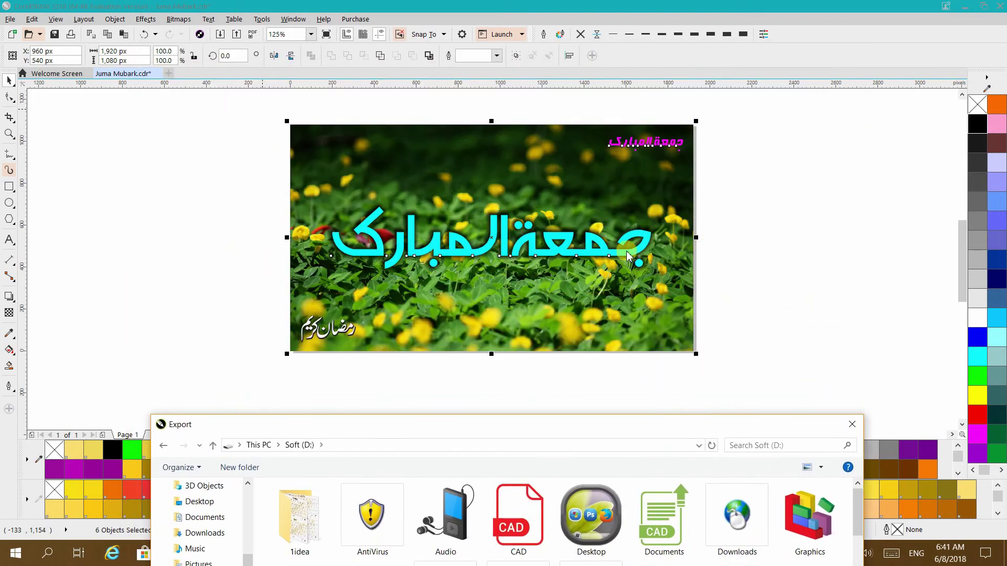
{"action": "left_click_drag", "start_coordinate": [519, 428], "coordinate": [504, 128]}
{"action": "left_click", "coordinate": [246, 403]}
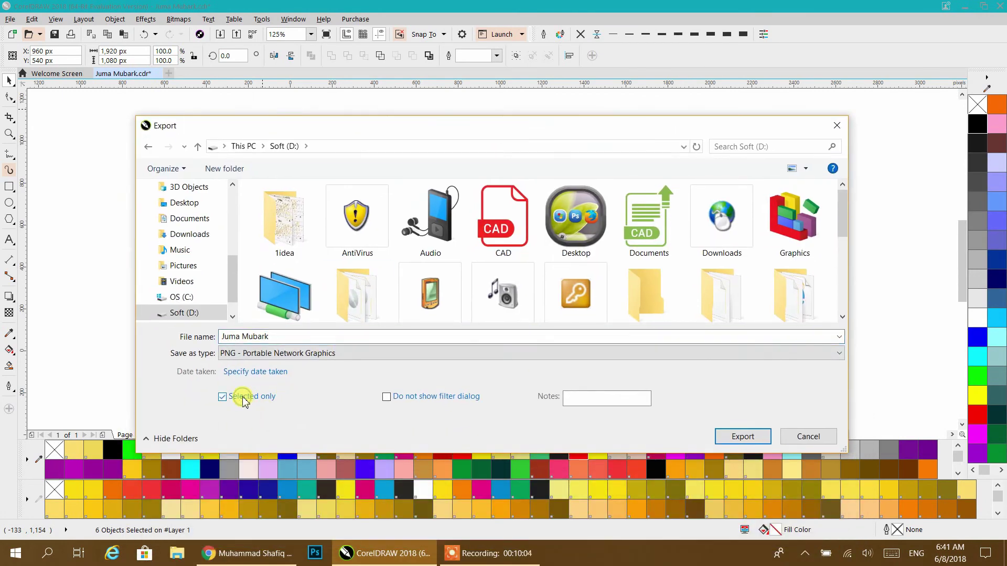
{"action": "left_click", "coordinate": [742, 437]}
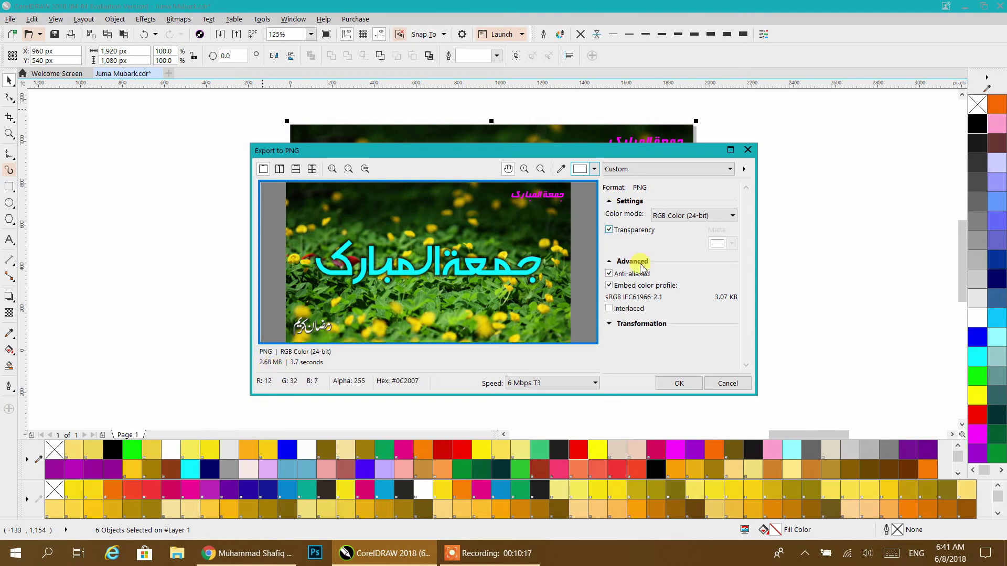
{"action": "left_click", "coordinate": [679, 383]}
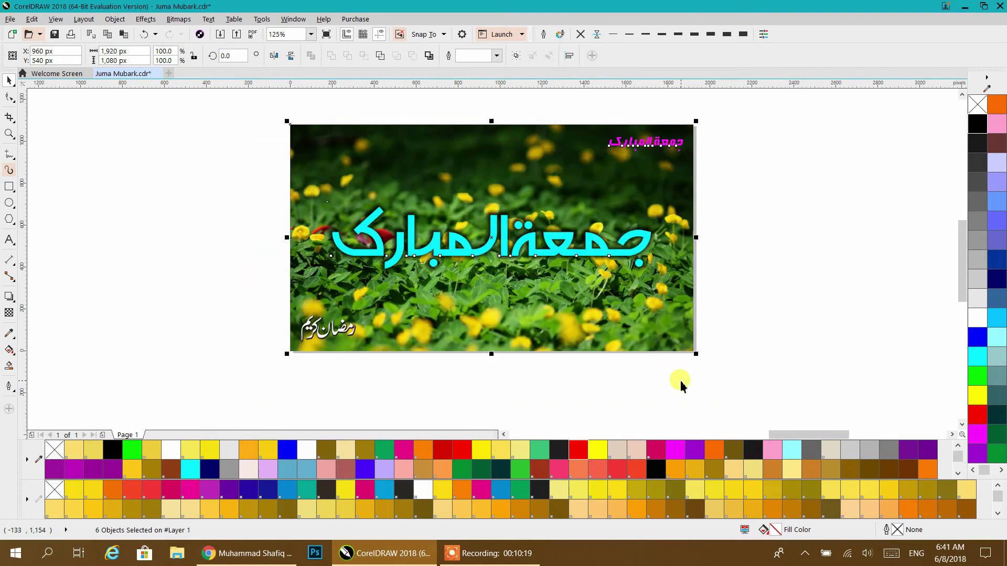
{"action": "left_click", "coordinate": [960, 7]}
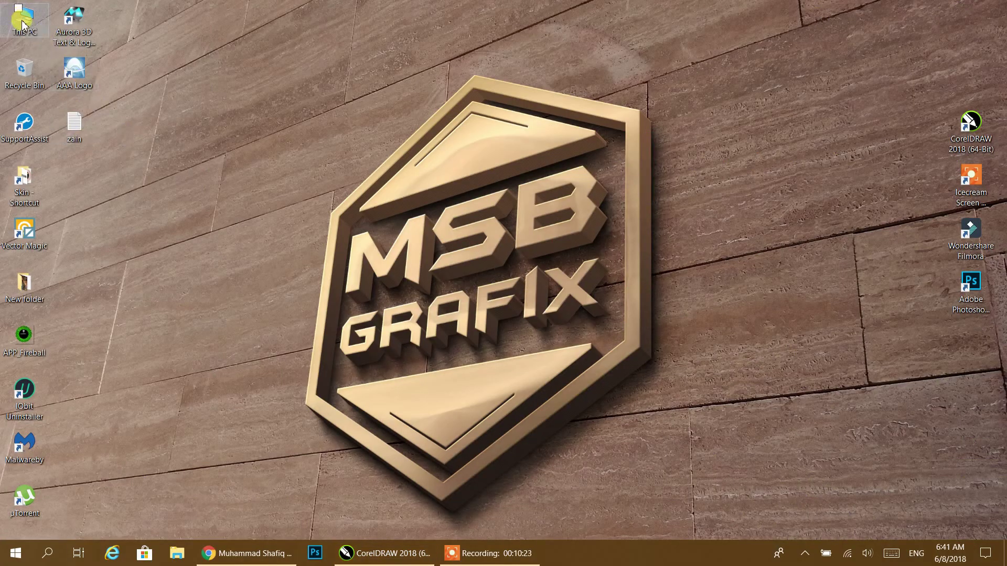
{"action": "key", "text": "super+e"}
{"action": "double_click", "coordinate": [427, 227]}
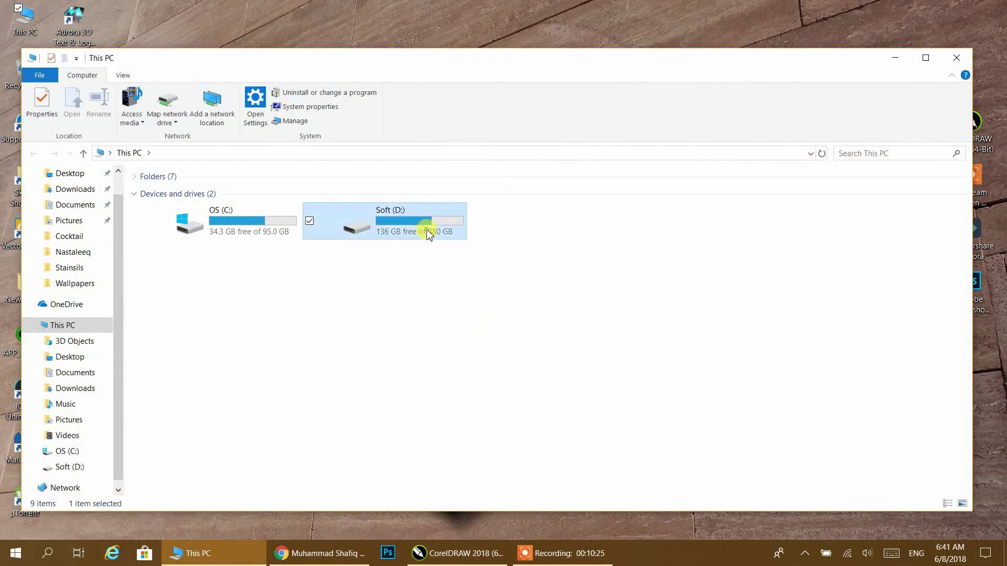
{"action": "left_click", "coordinate": [398, 362]}
{"action": "key", "text": "Return"}
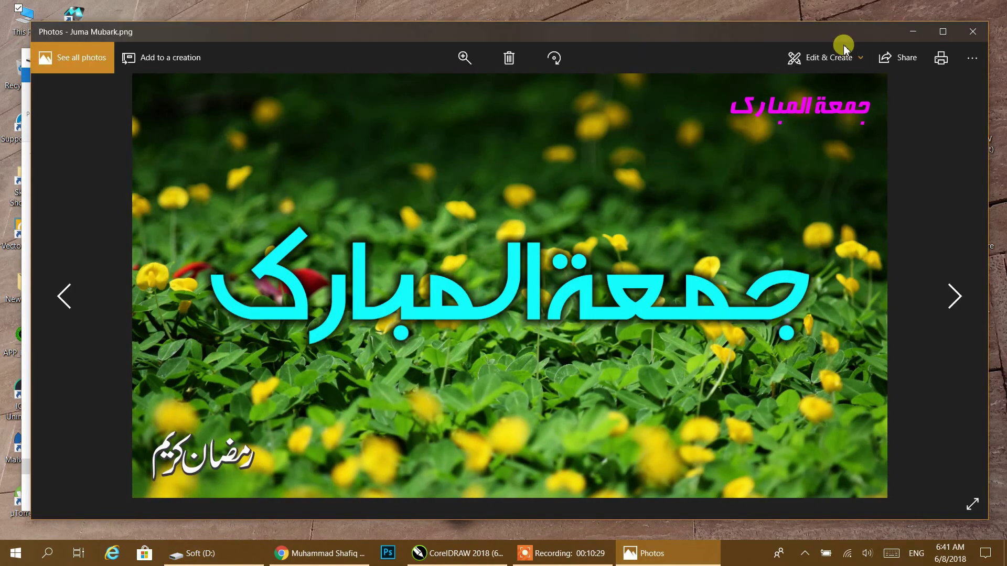
{"action": "left_click", "coordinate": [913, 32]}
{"action": "left_click", "coordinate": [923, 10]}
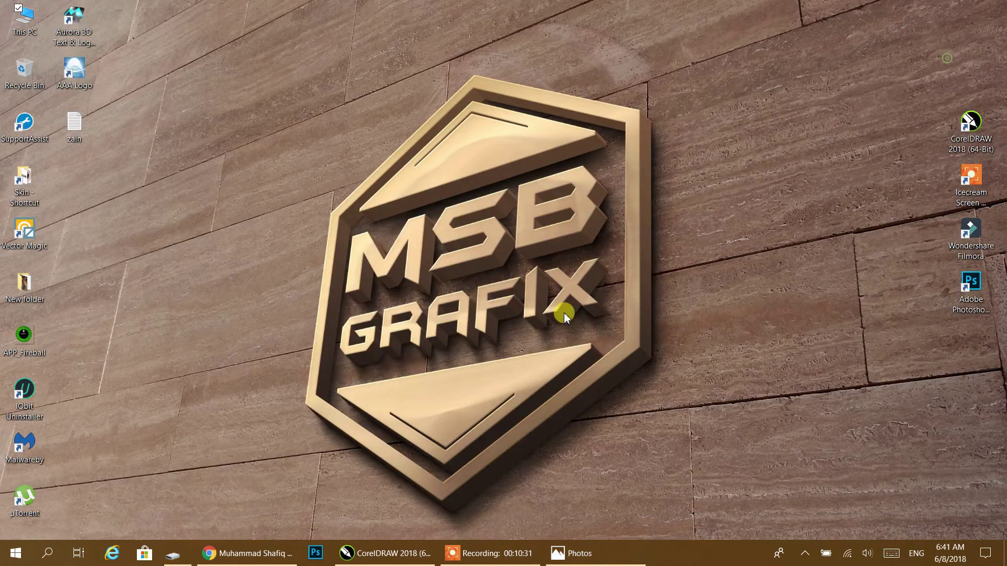
{"action": "left_click", "coordinate": [571, 552]}
{"action": "right_click", "coordinate": [539, 217]}
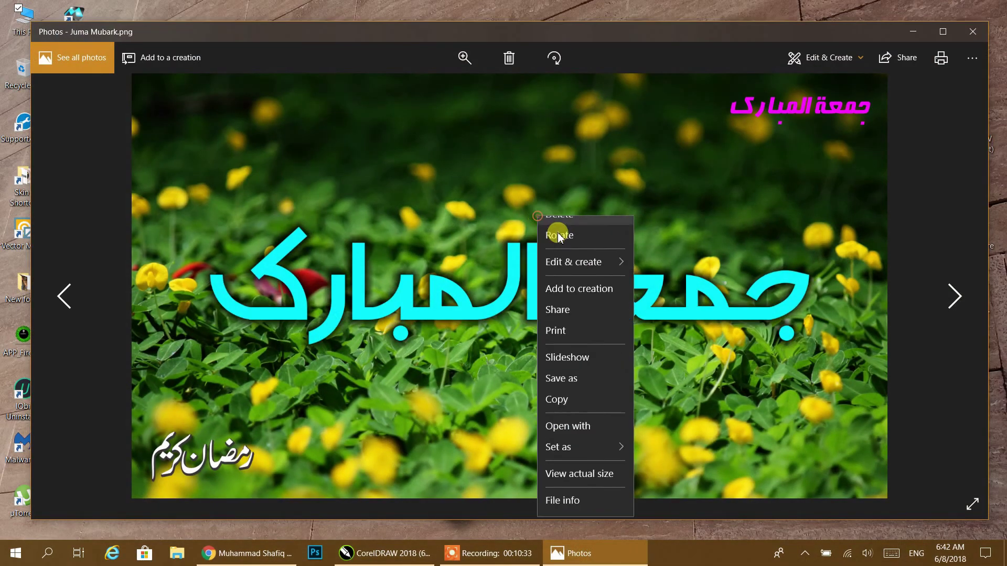
{"action": "mouse_move", "coordinate": [586, 467]}
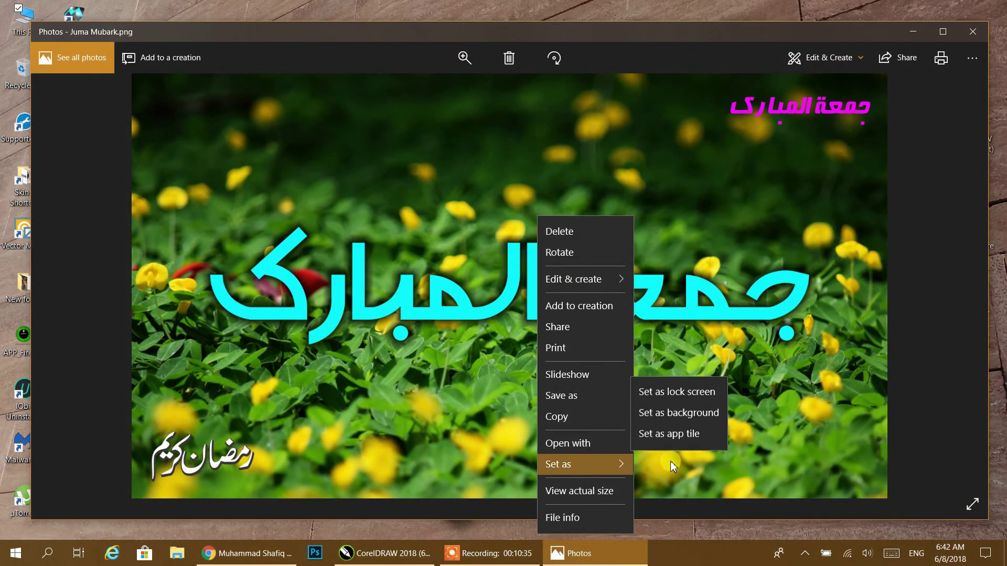
{"action": "left_click", "coordinate": [686, 413]}
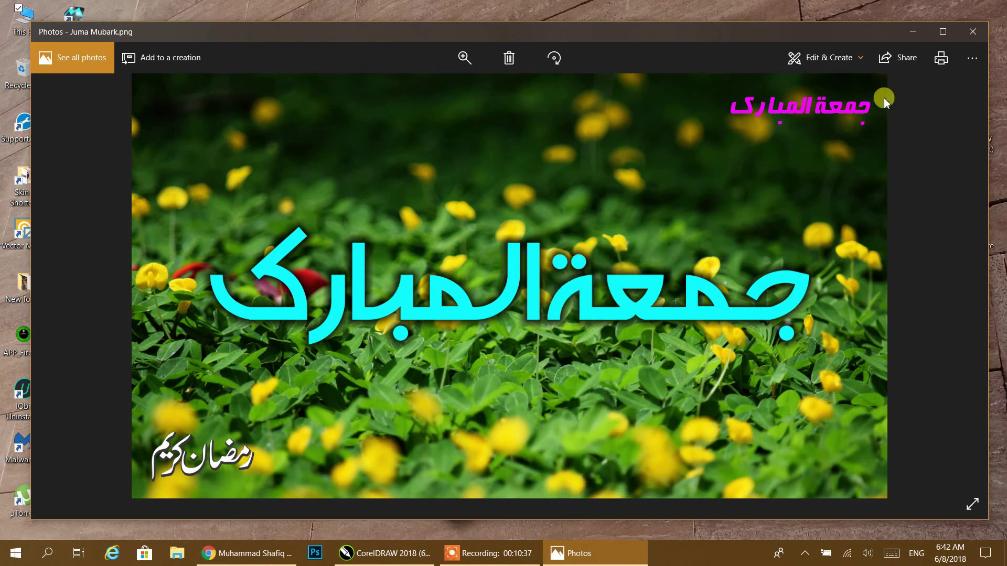
{"action": "left_click", "coordinate": [979, 36]}
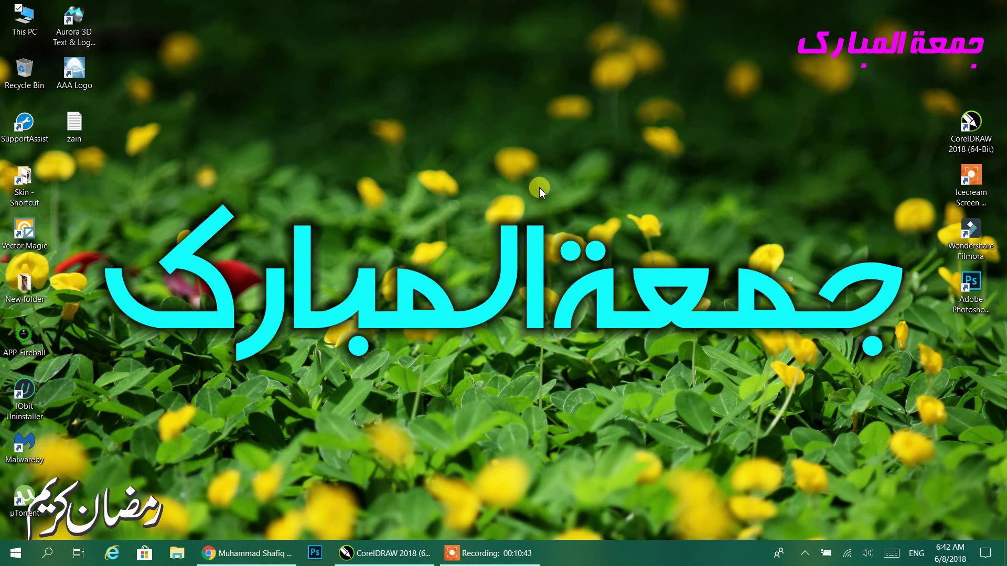
{"action": "mouse_move", "coordinate": [414, 555]}
{"action": "mouse_move", "coordinate": [496, 555]}
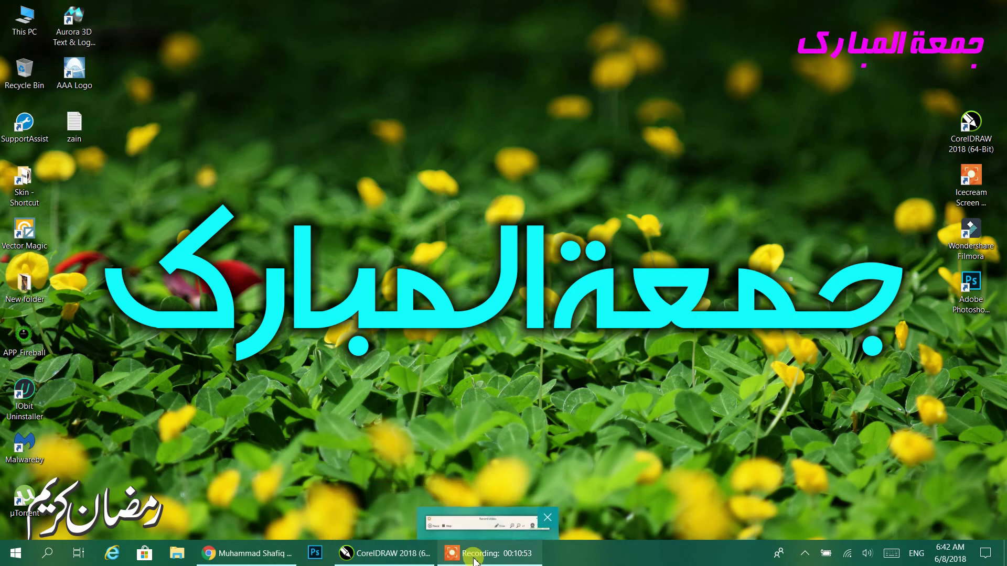
{"action": "left_click", "coordinate": [474, 557]}
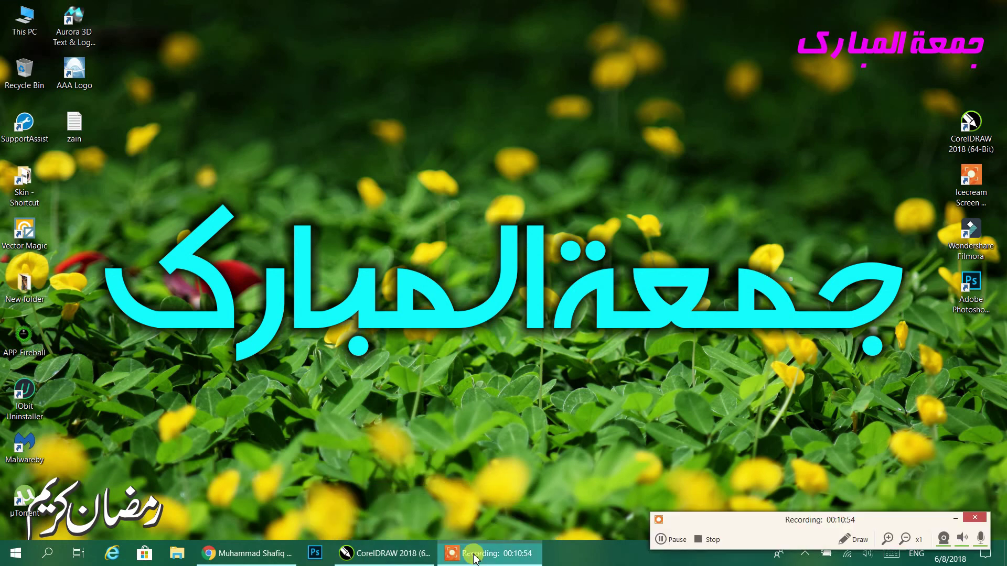
{"action": "left_click", "coordinate": [713, 540]}
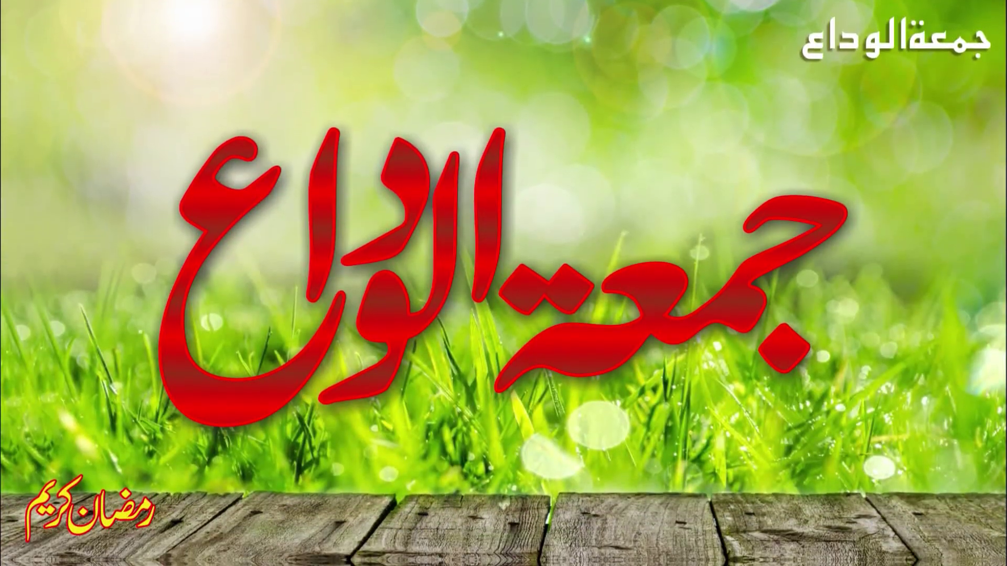